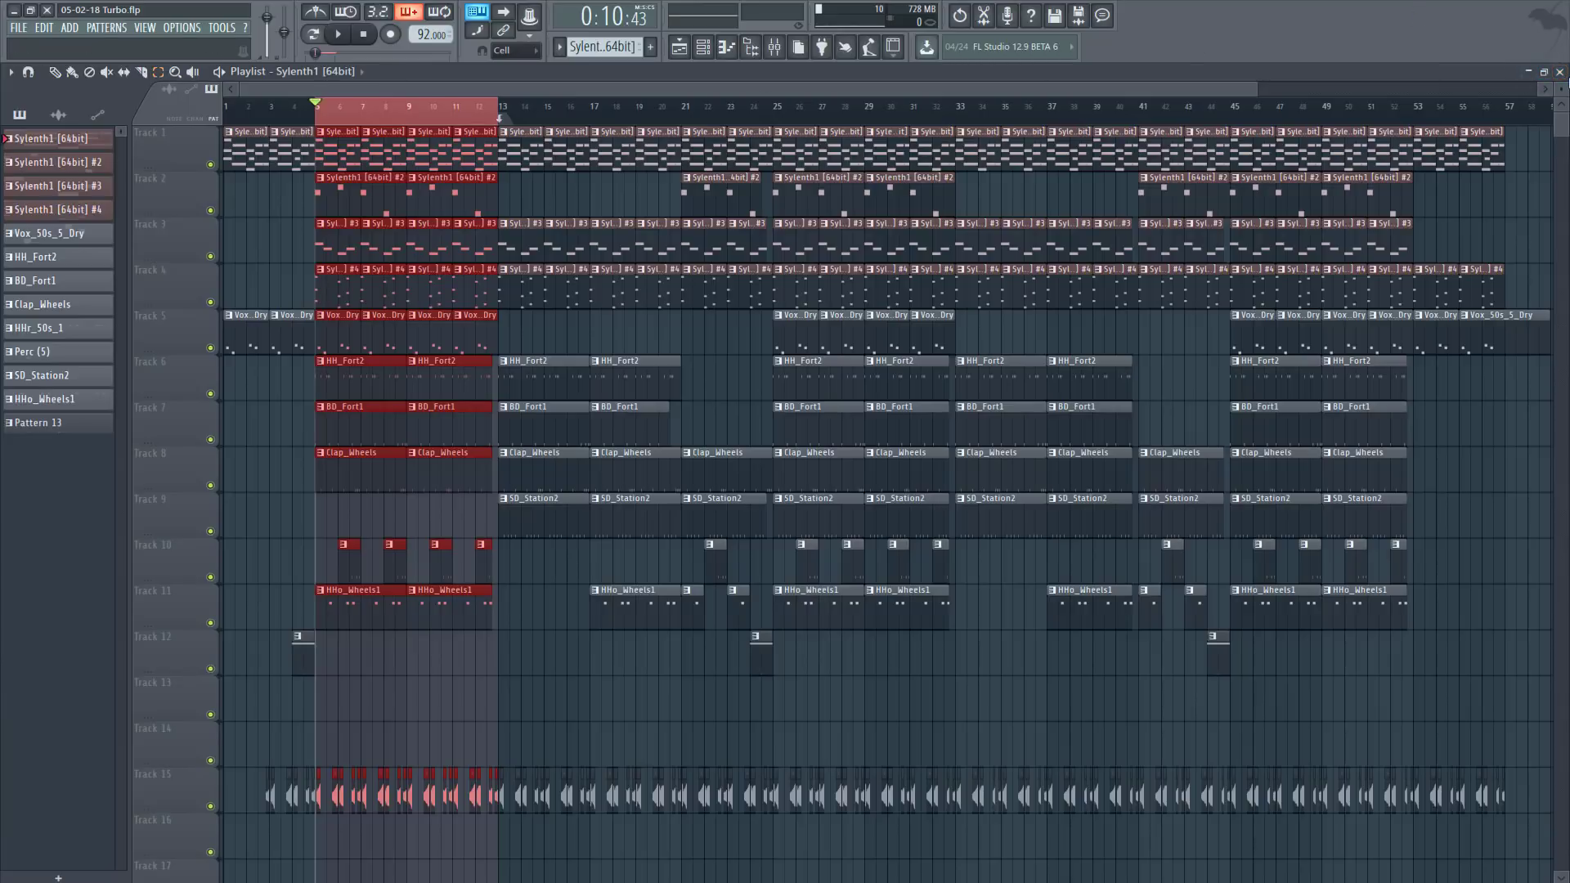
- Open the first Sylenth1 instrument and inspect the Fruity delay 2 and both Fruity parametric EQ 2 effects on its mixer track
left_click(1560, 72)
left_click(399, 227)
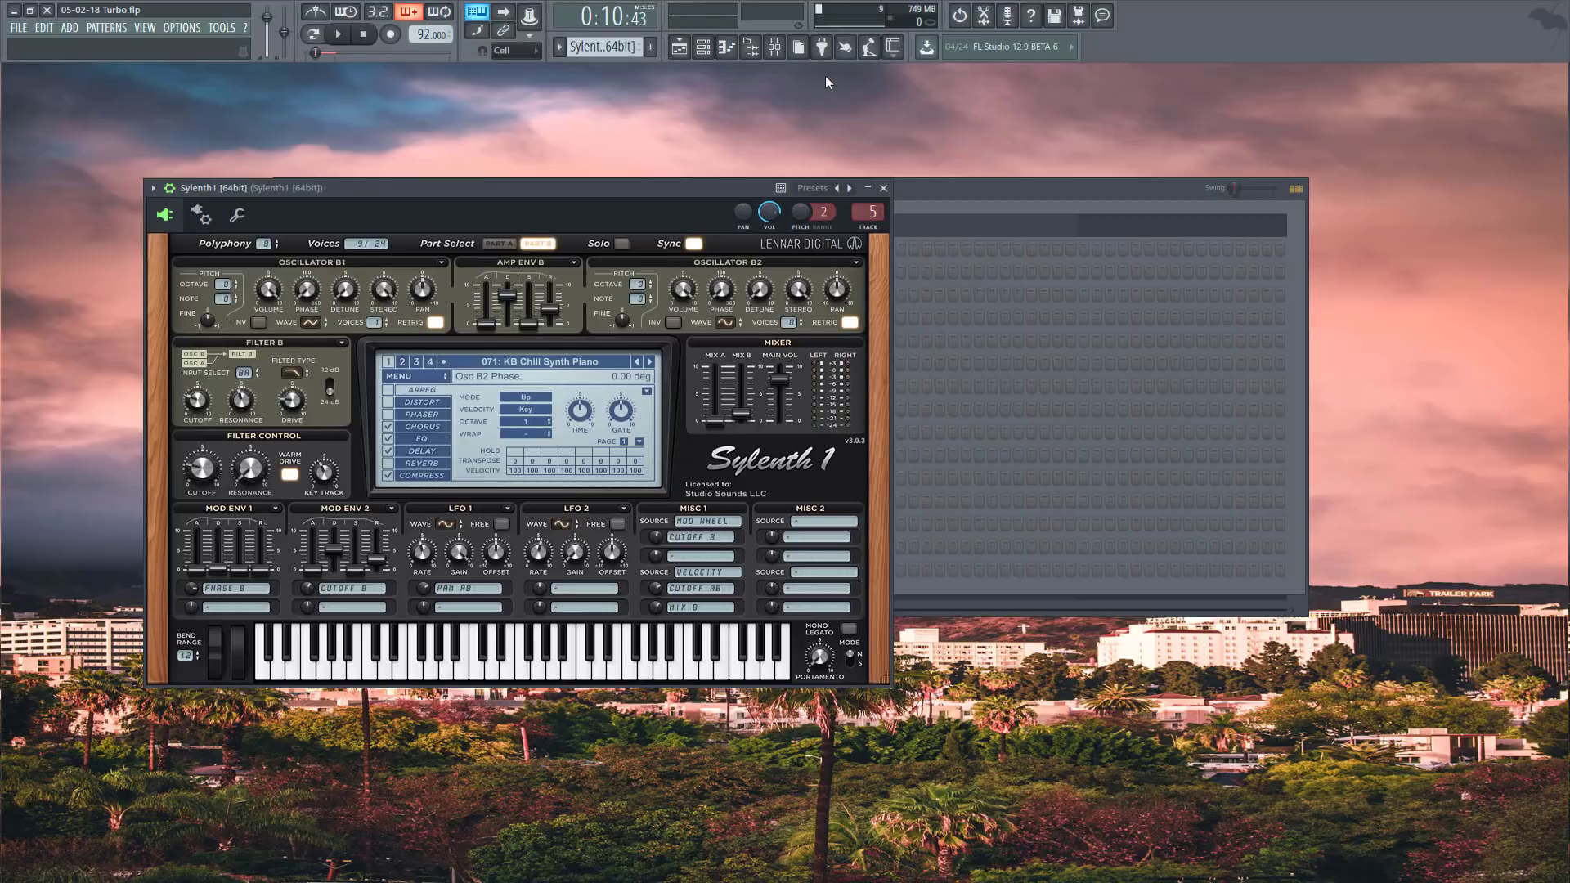
left_click(774, 47)
left_click(1446, 266)
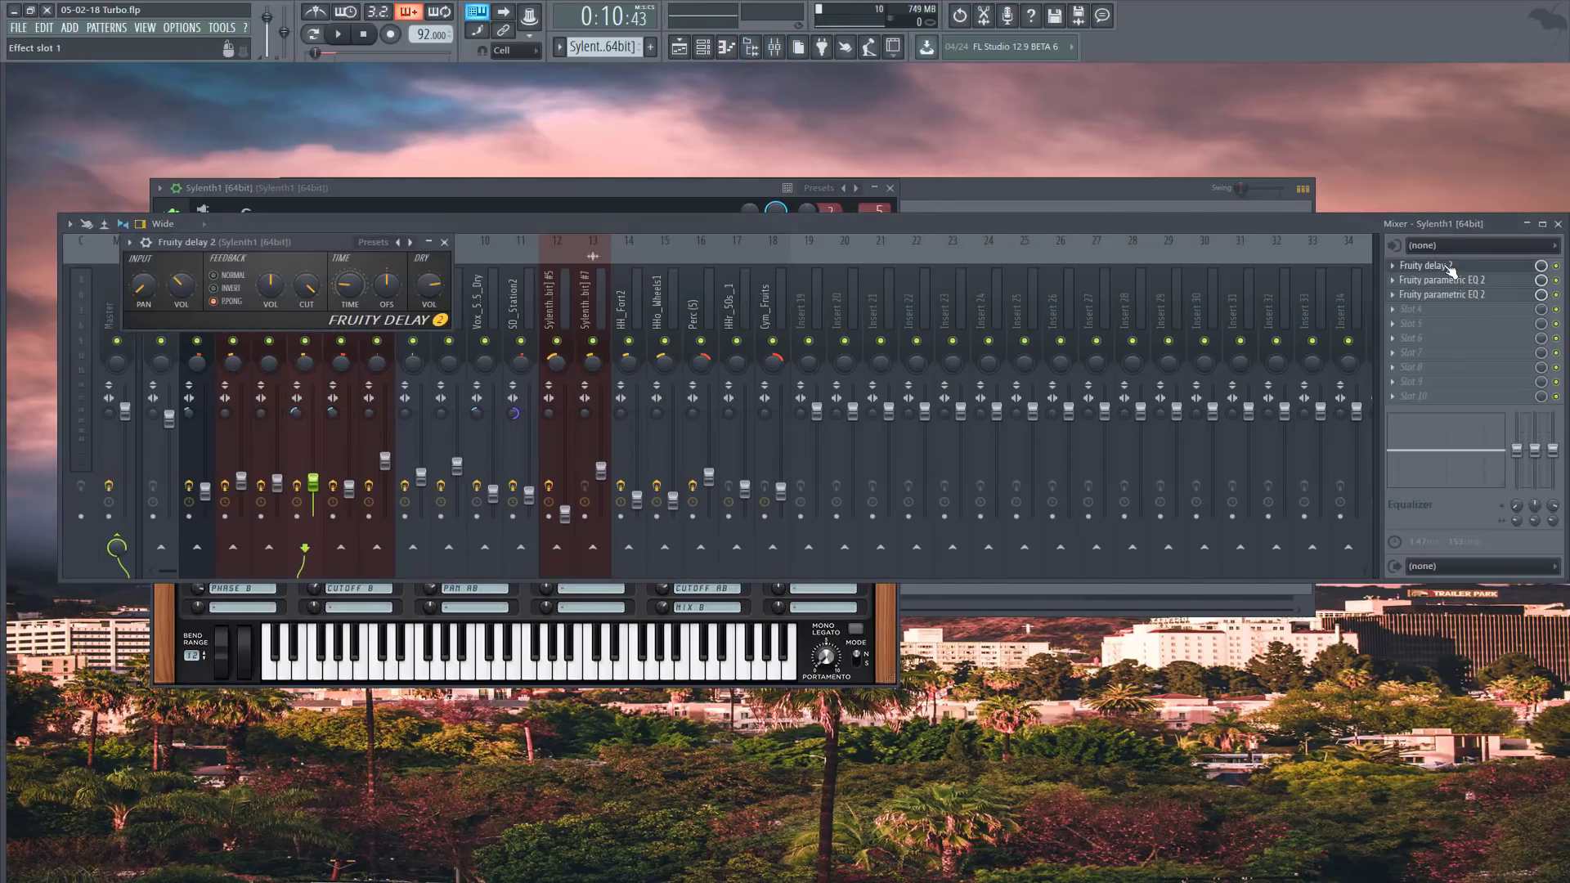
left_click(1448, 267)
left_click(1447, 266)
left_click(1475, 283)
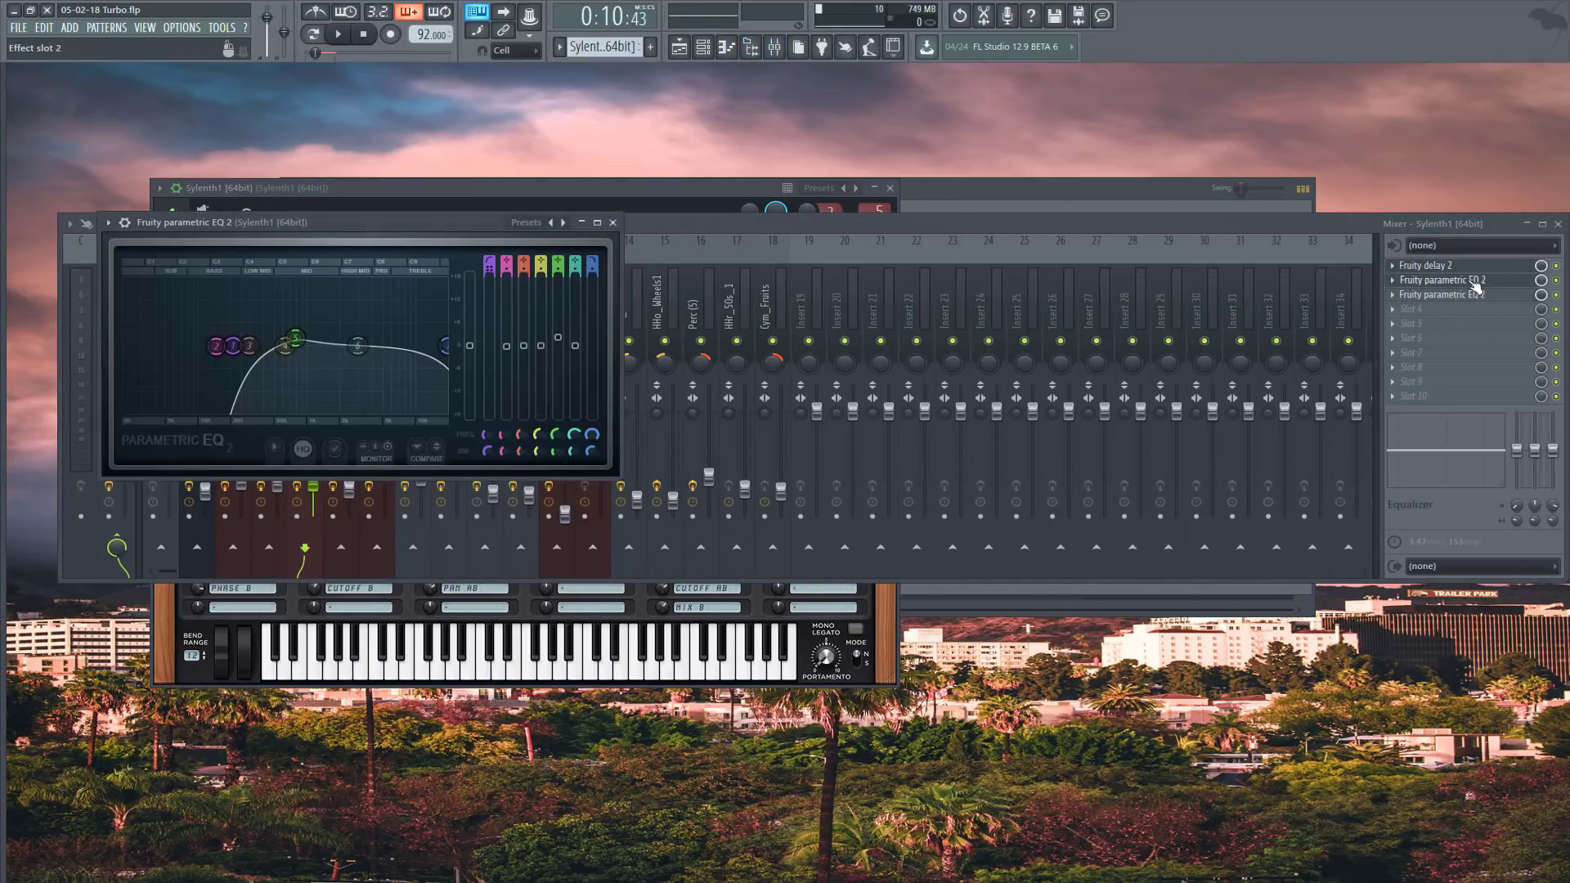
left_click(1443, 298)
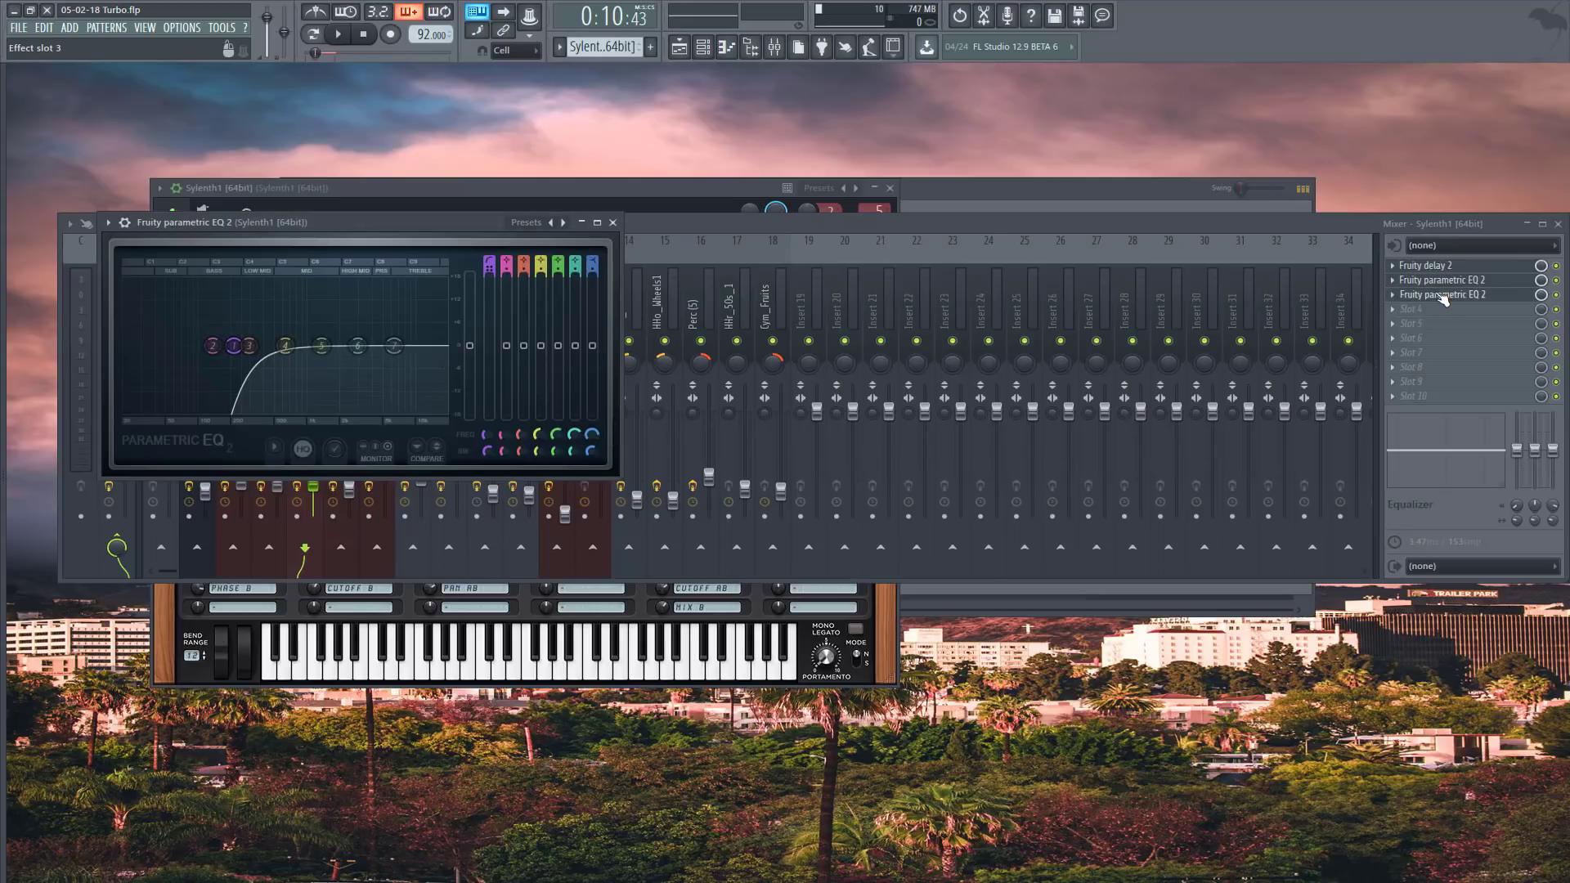
left_click(612, 222)
- Play the first Sylenth1 pattern while viewing its chord notes in the piano roll, and stop playback
key("F6")
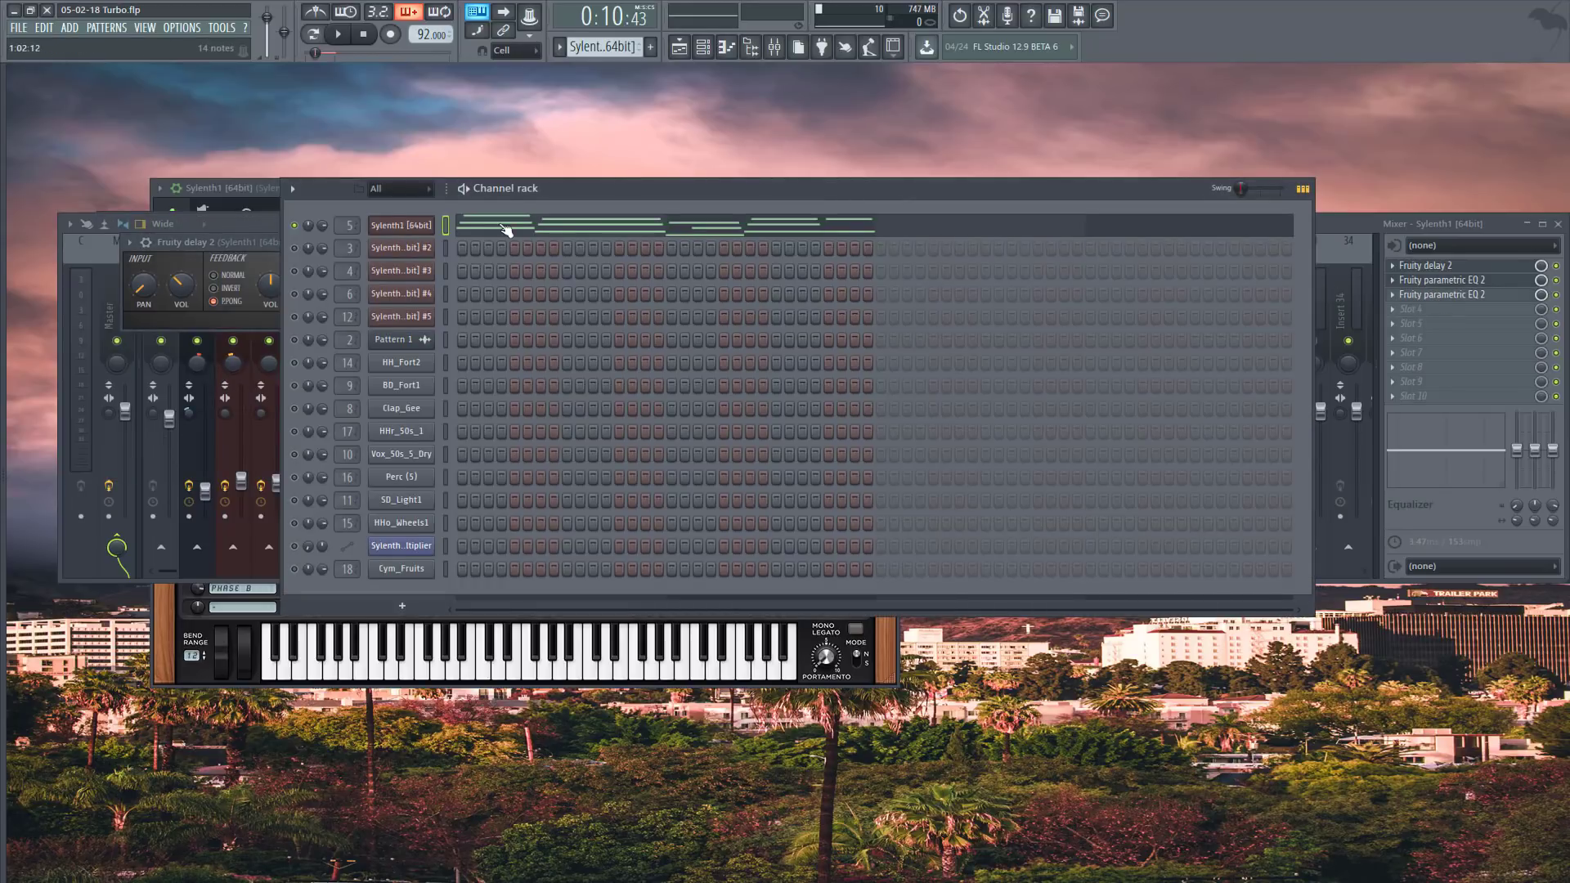
key("space")
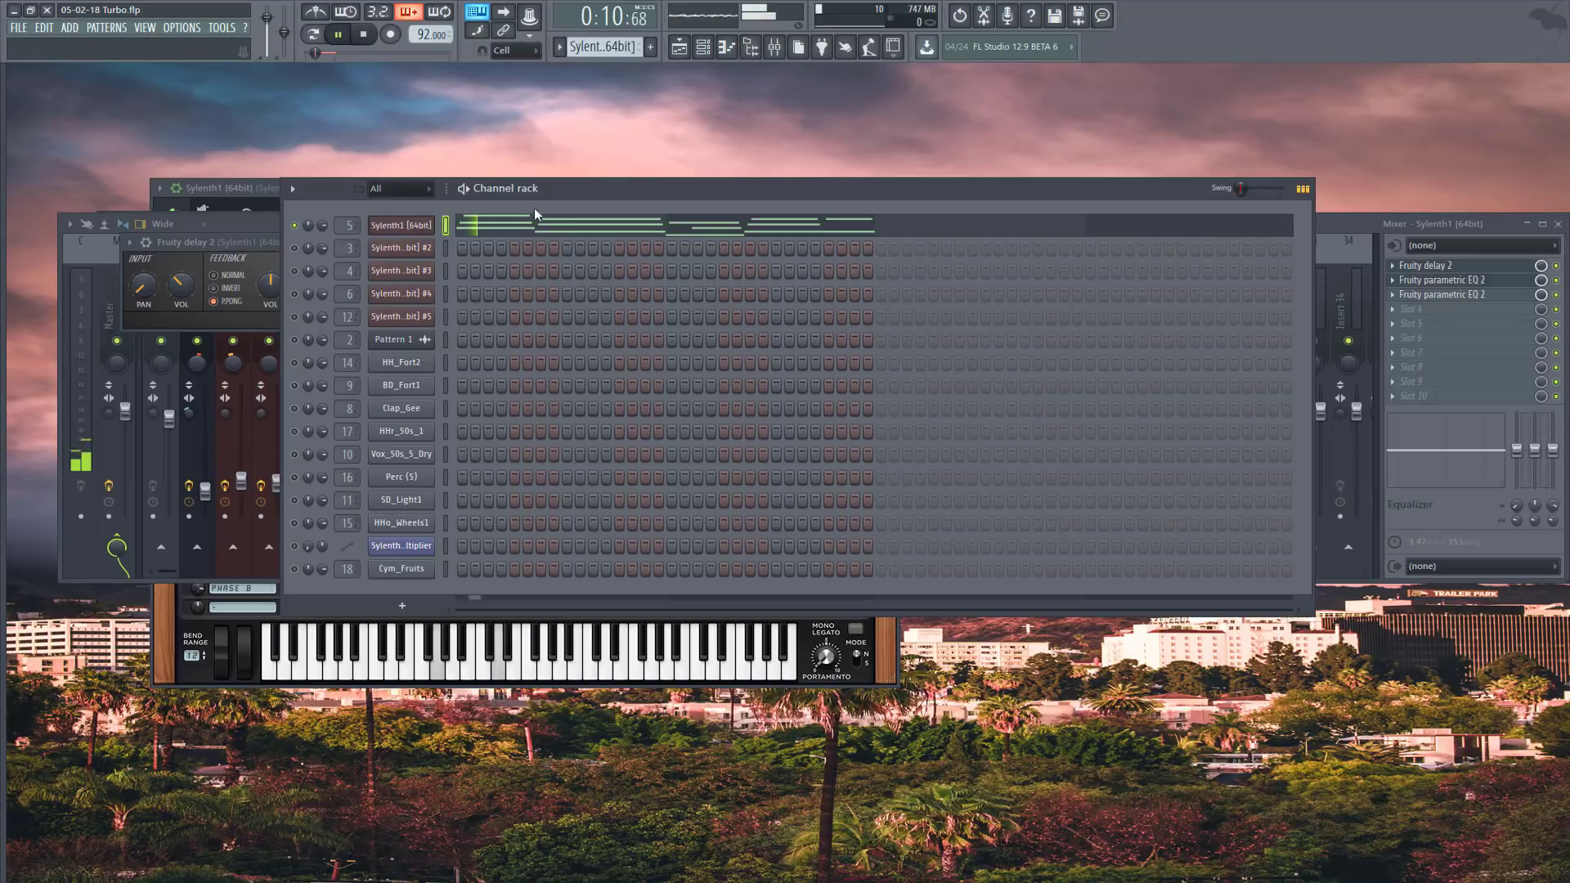
left_click(537, 218)
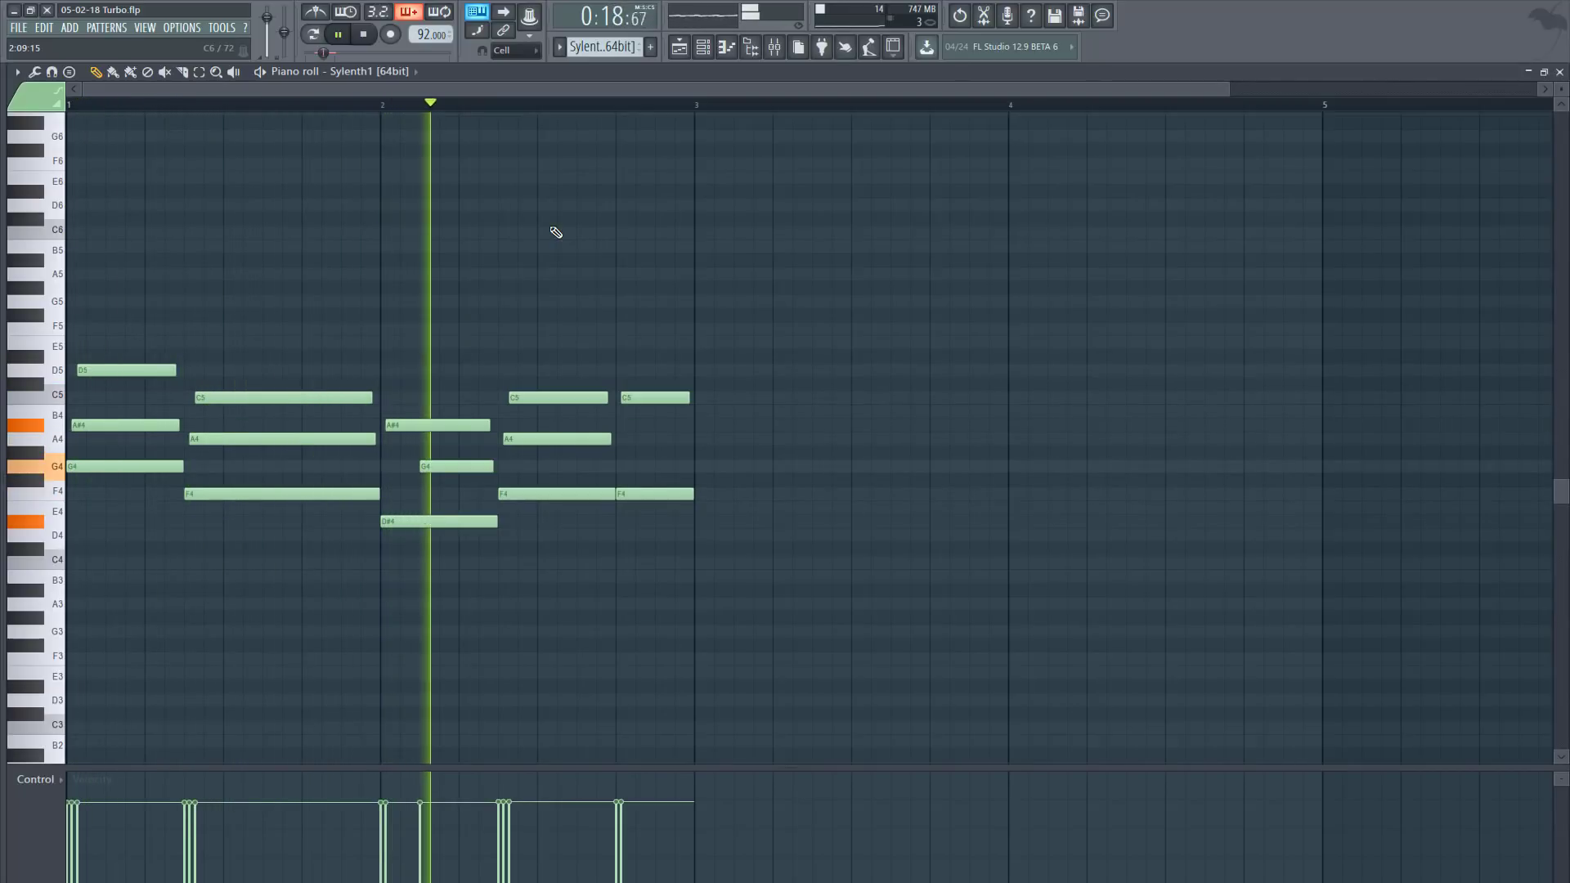
left_click(376, 34)
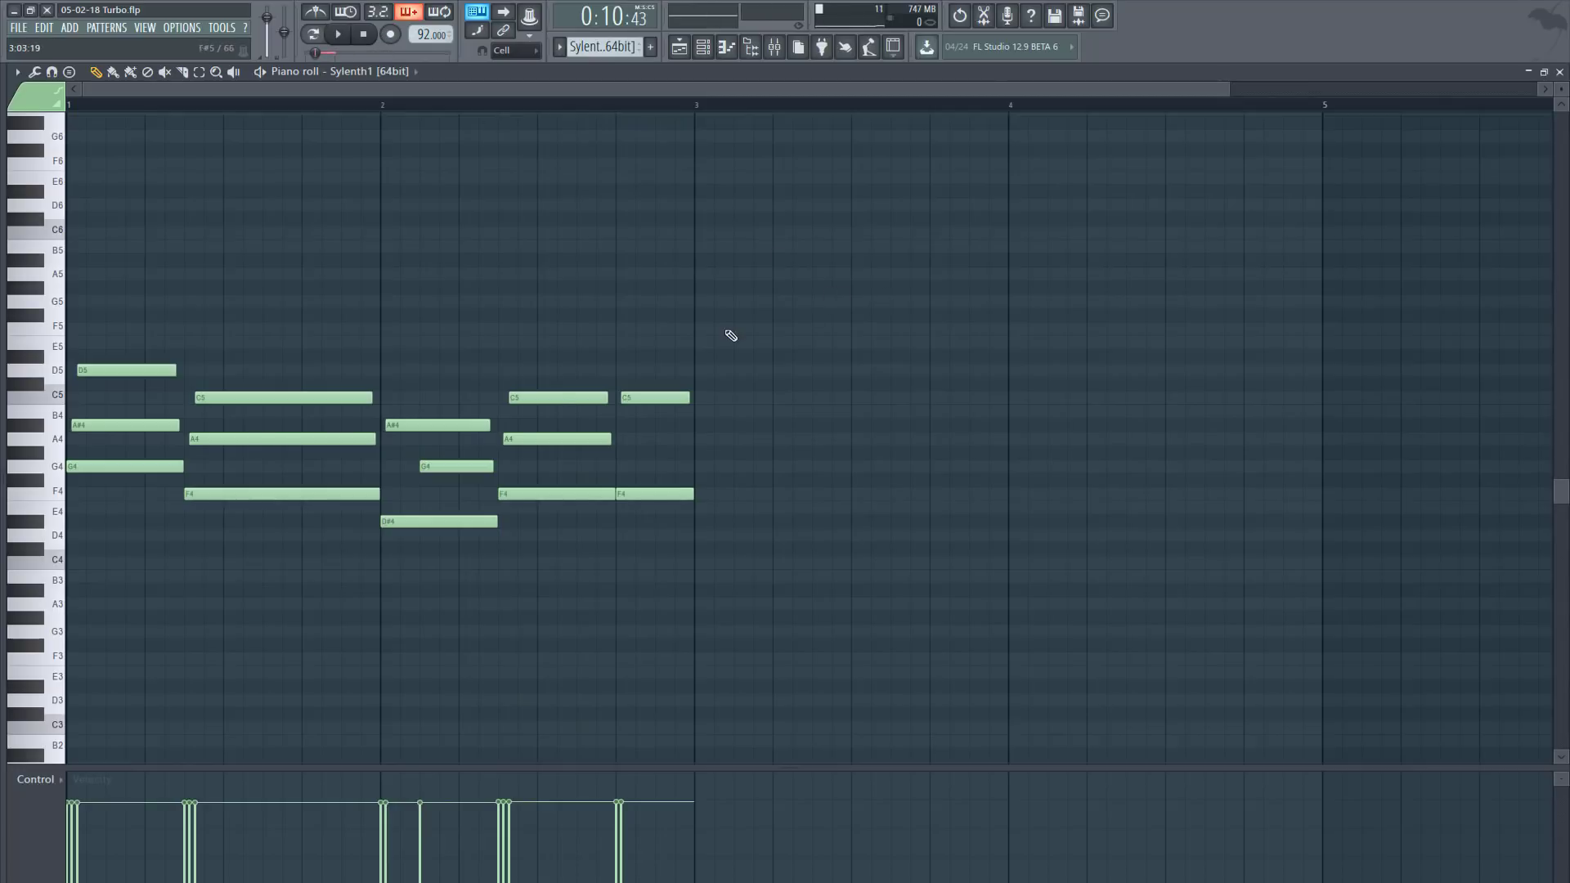
- Select all the chord notes and examine the Strum tool's start and end time settings, then leave without applying them
left_click(199, 72)
left_click_drag(148, 280, 508, 526)
left_click_drag(196, 401, 197, 462)
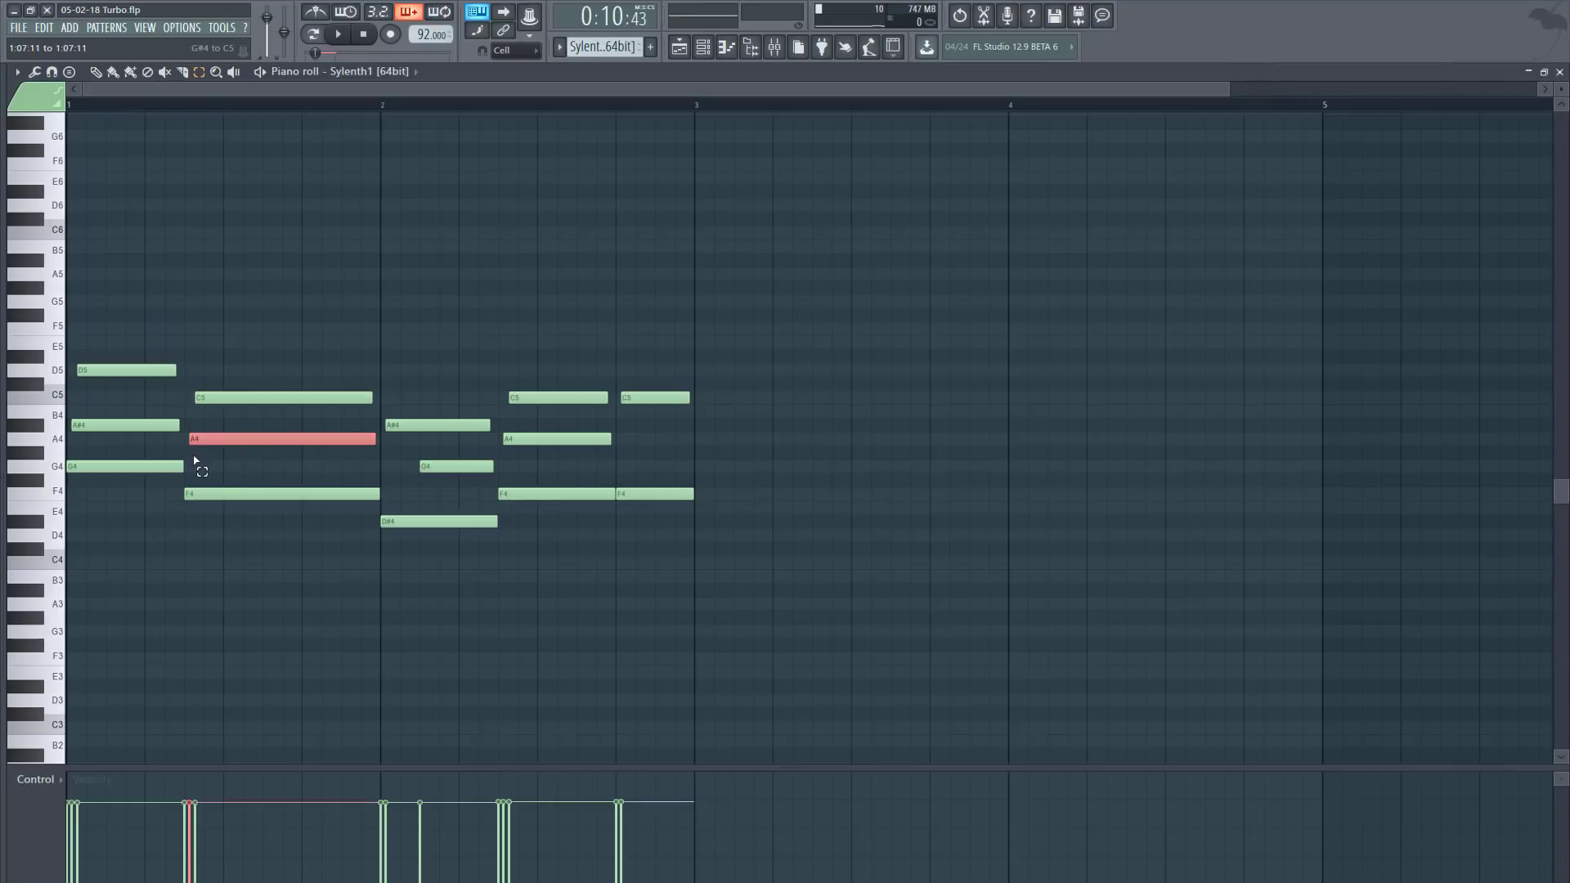
key("ctrl+a")
left_click(16, 72)
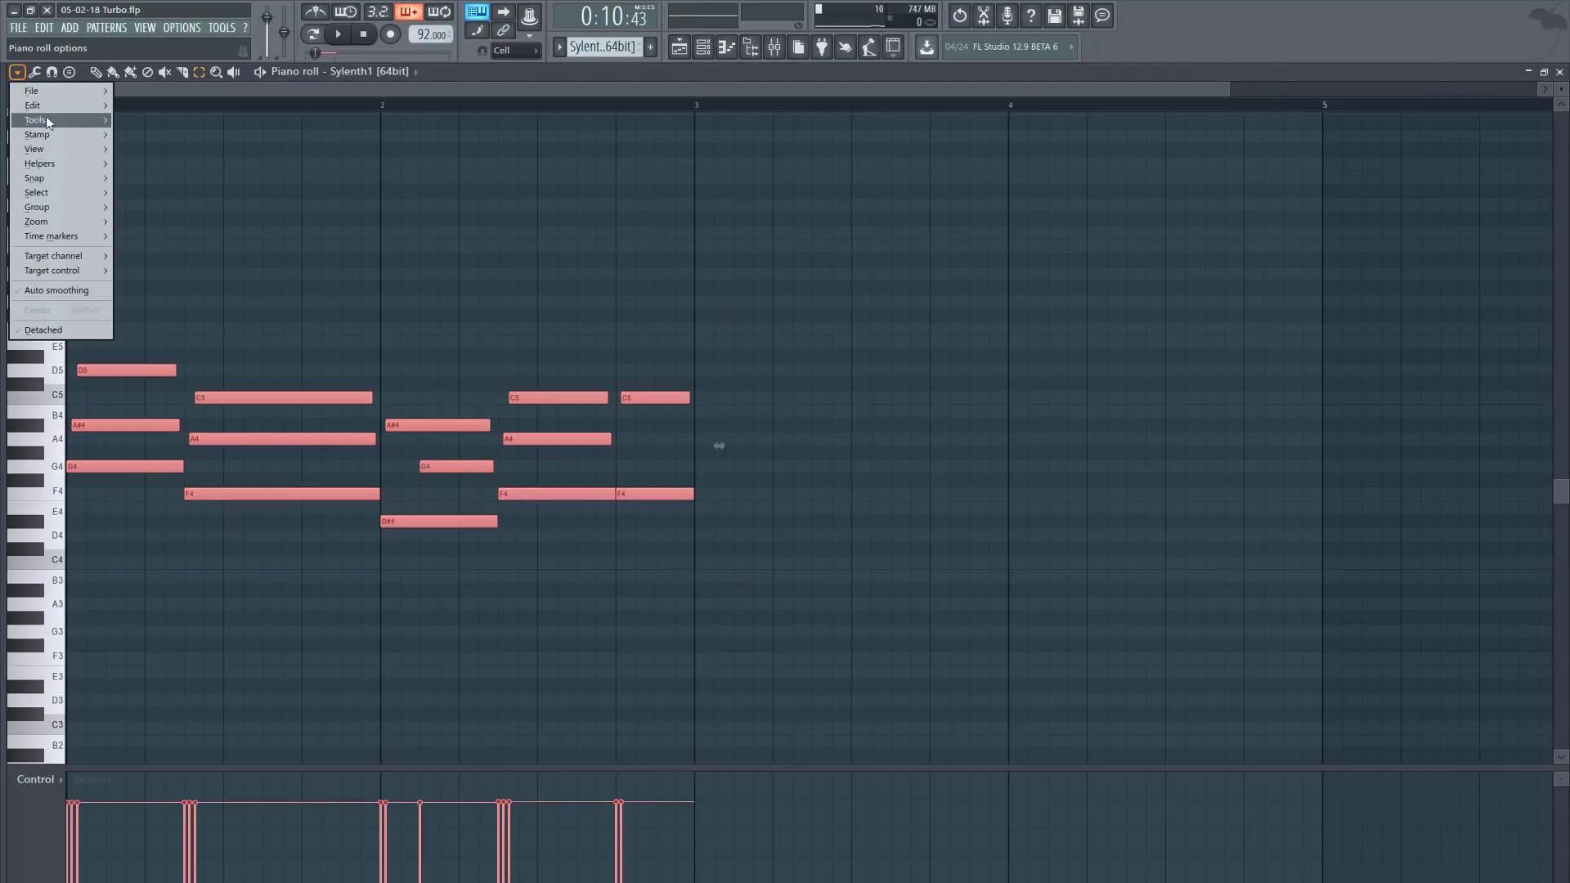
mouse_move(47, 121)
left_click(166, 295)
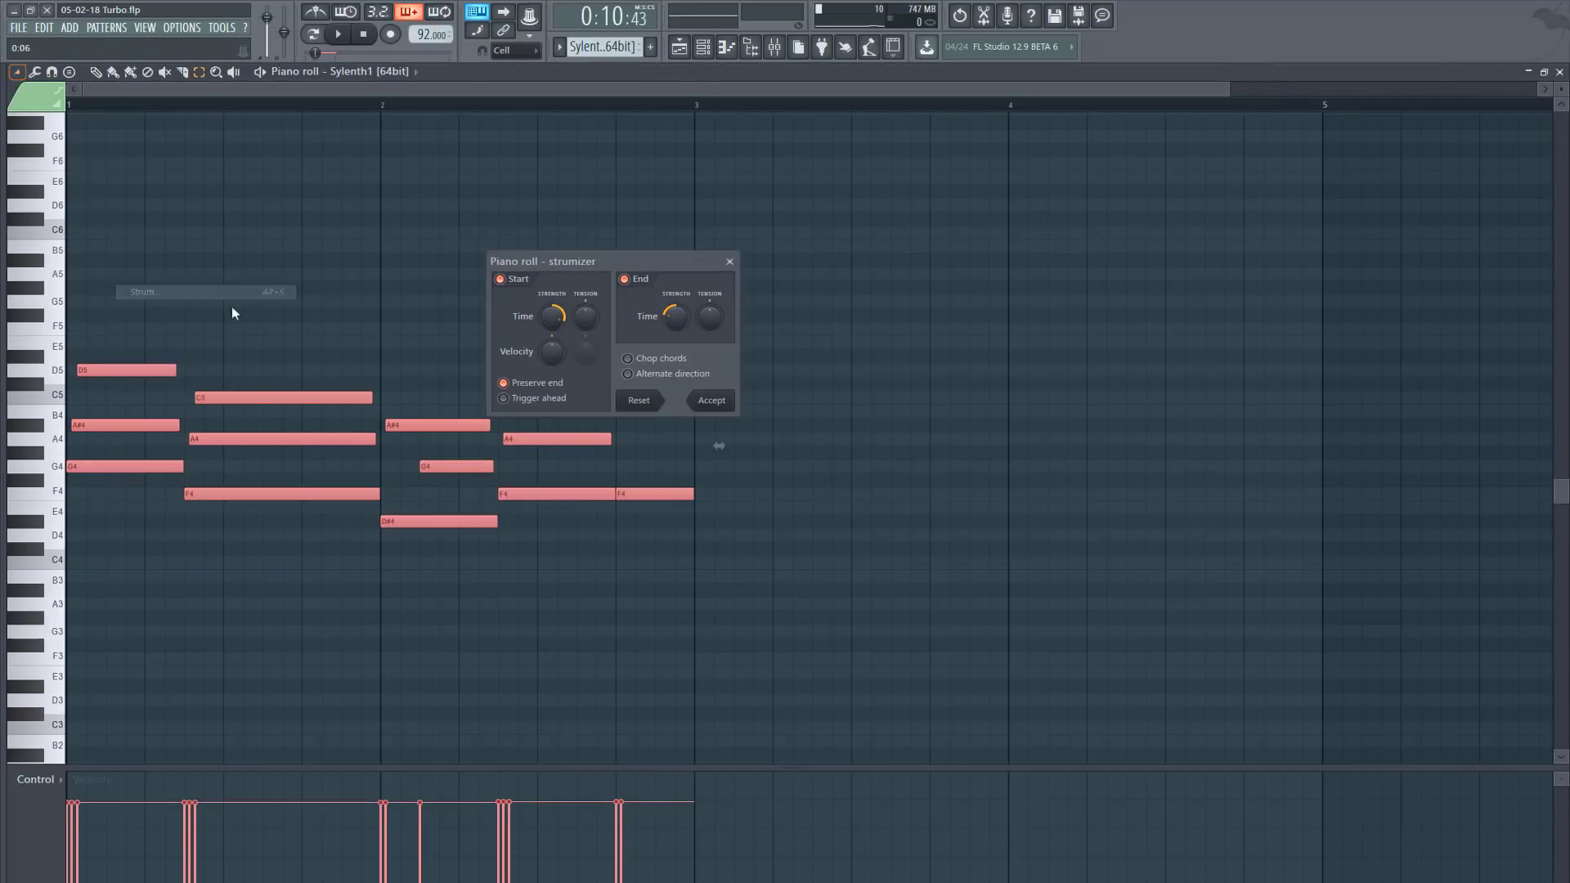
left_click_drag(552, 316, 552, 328)
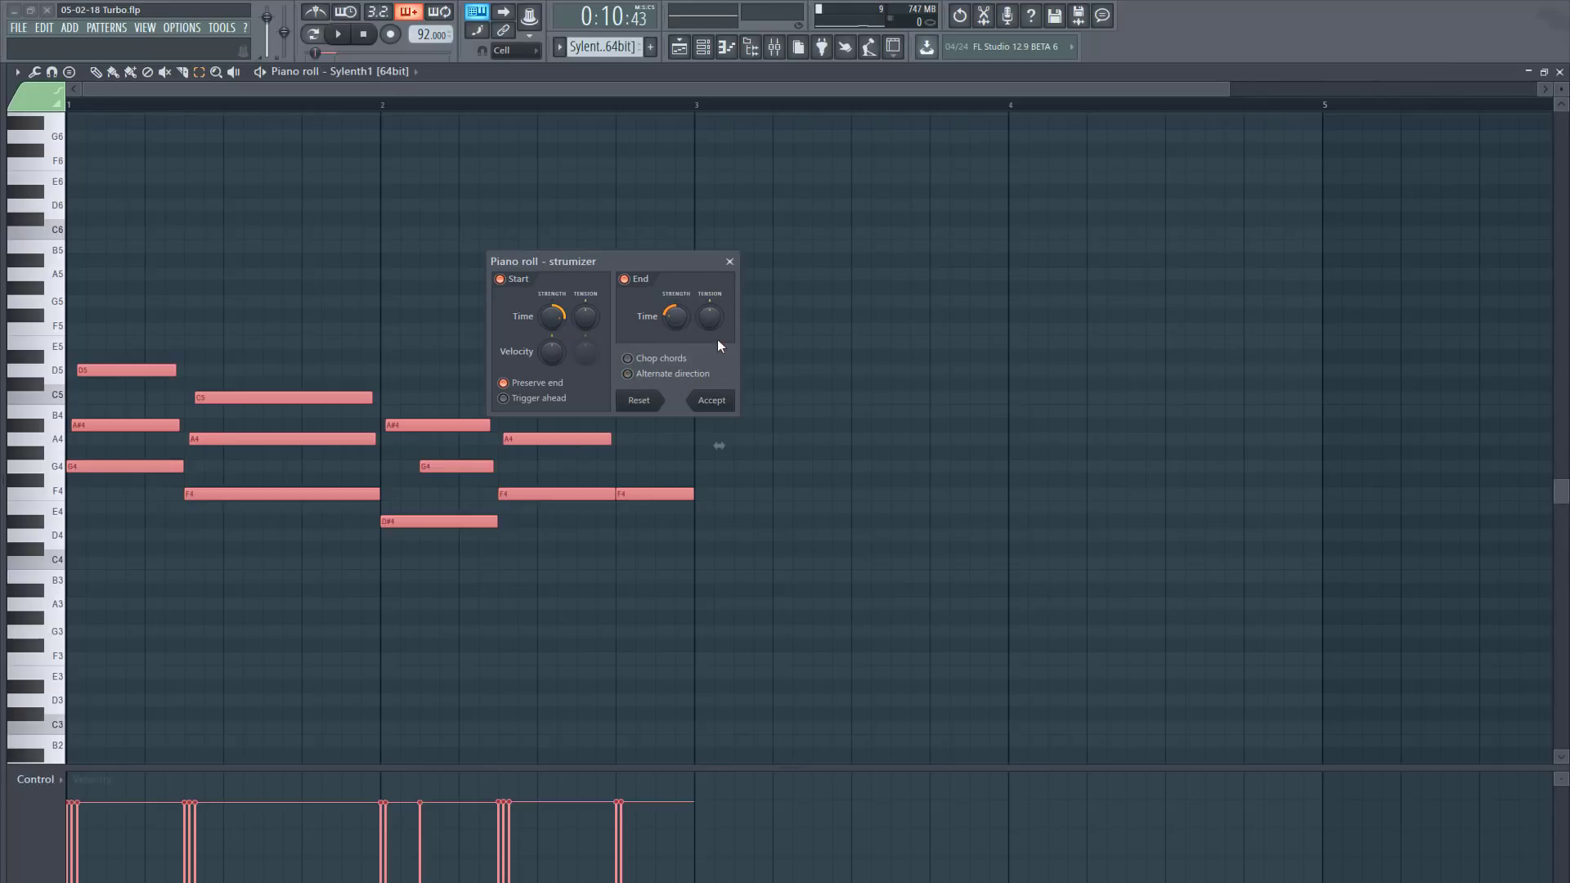
left_click(729, 262)
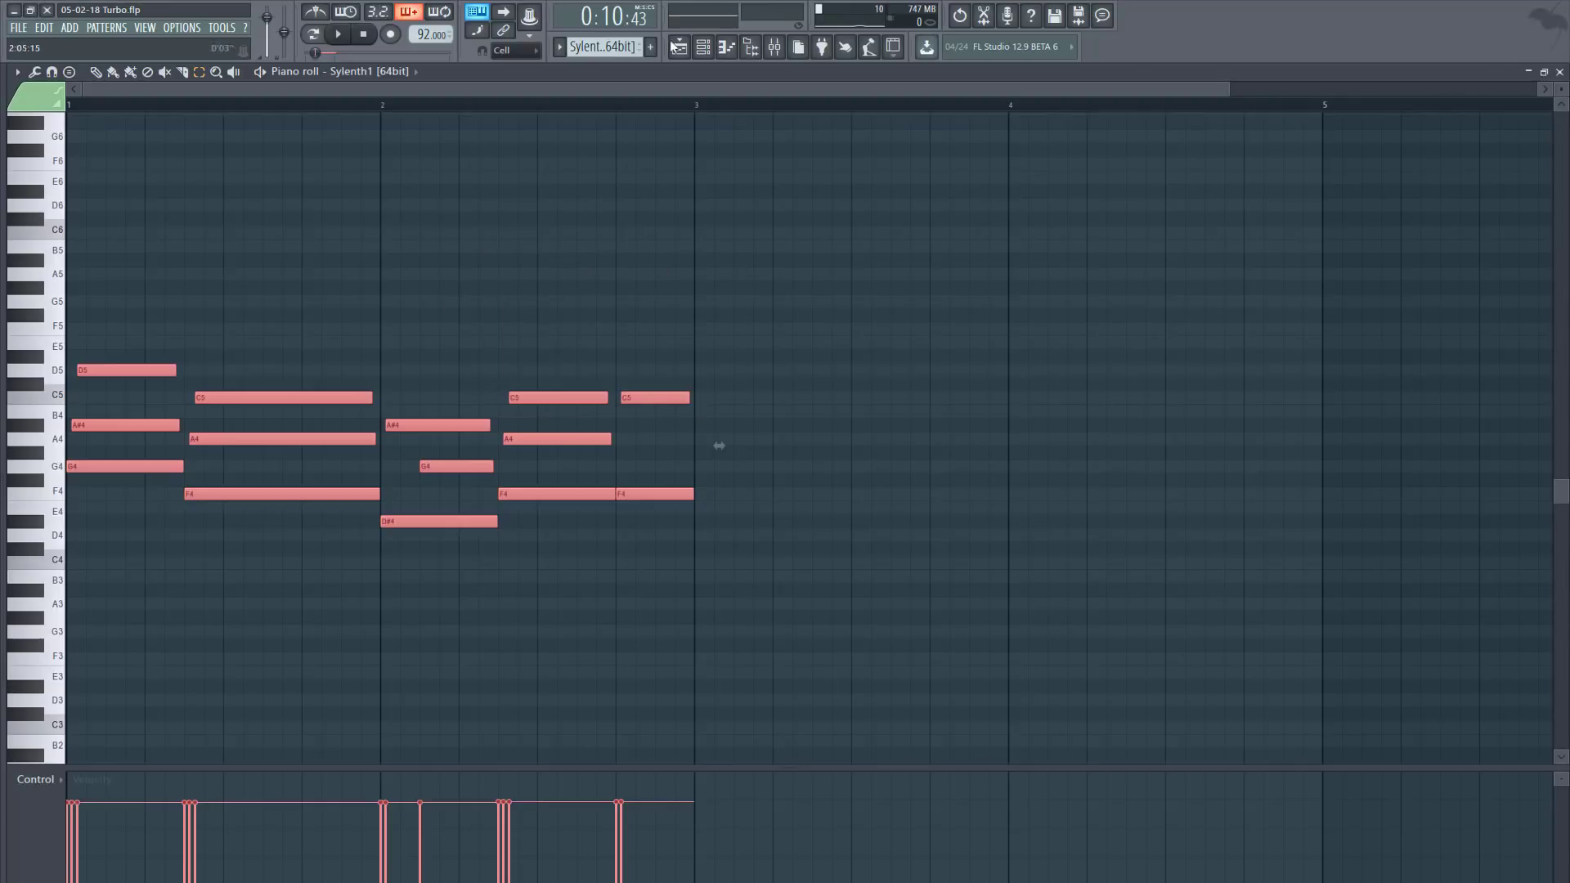
left_click(1559, 71)
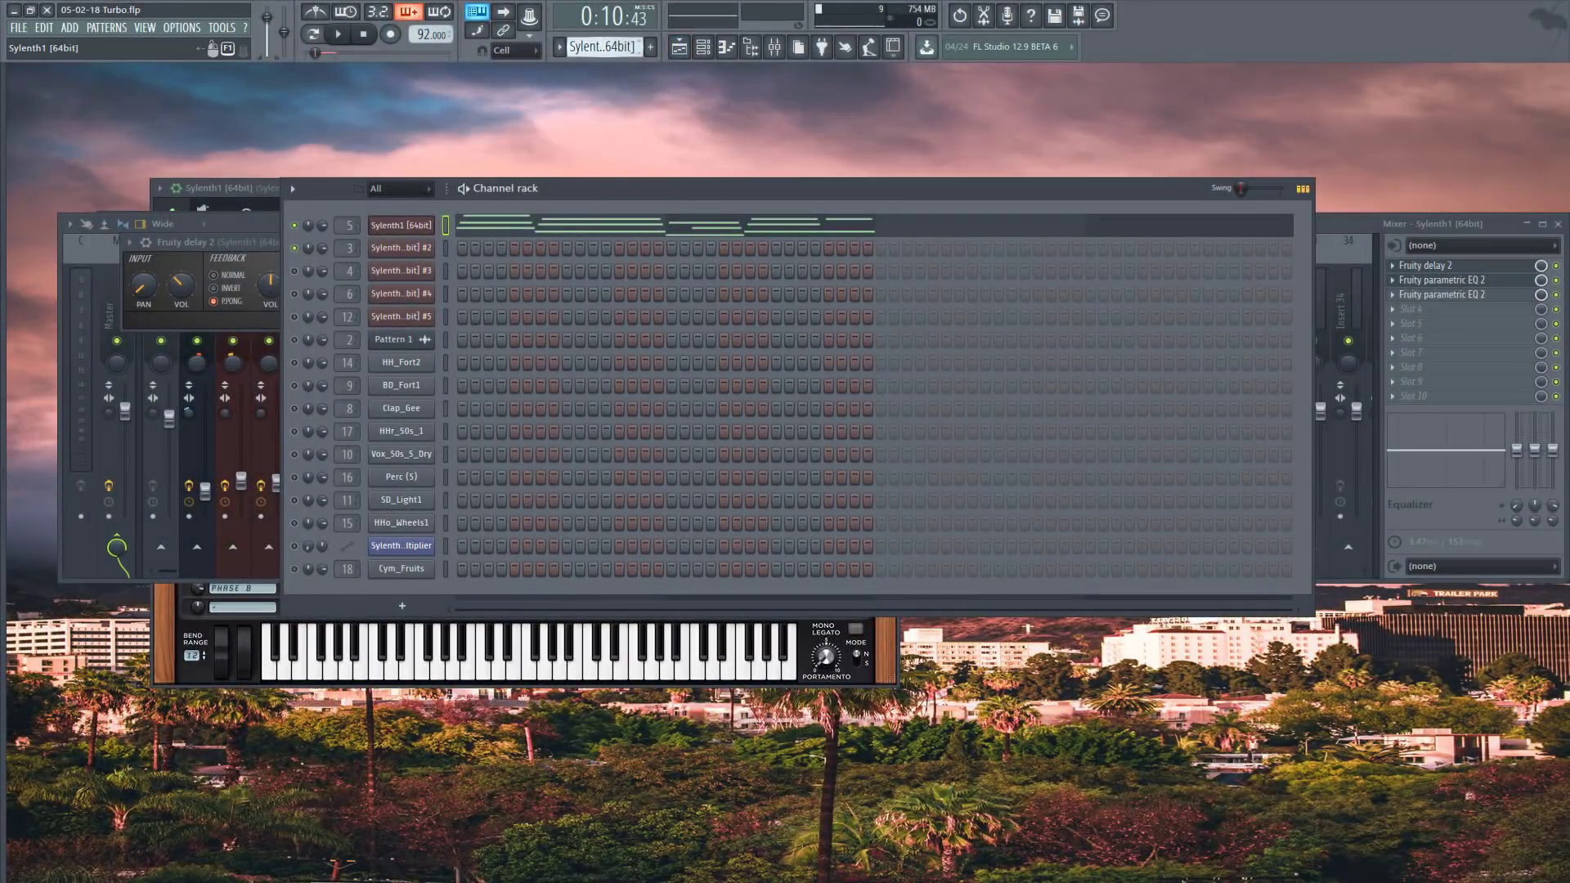
- Switch to the Sylenth1 #2 pattern, open its instrument and inspect its EQ, Fruity Reeverb 2 and Fruity delay 2 mixer effects
scroll(601, 46, "down", 1)
left_click(402, 247)
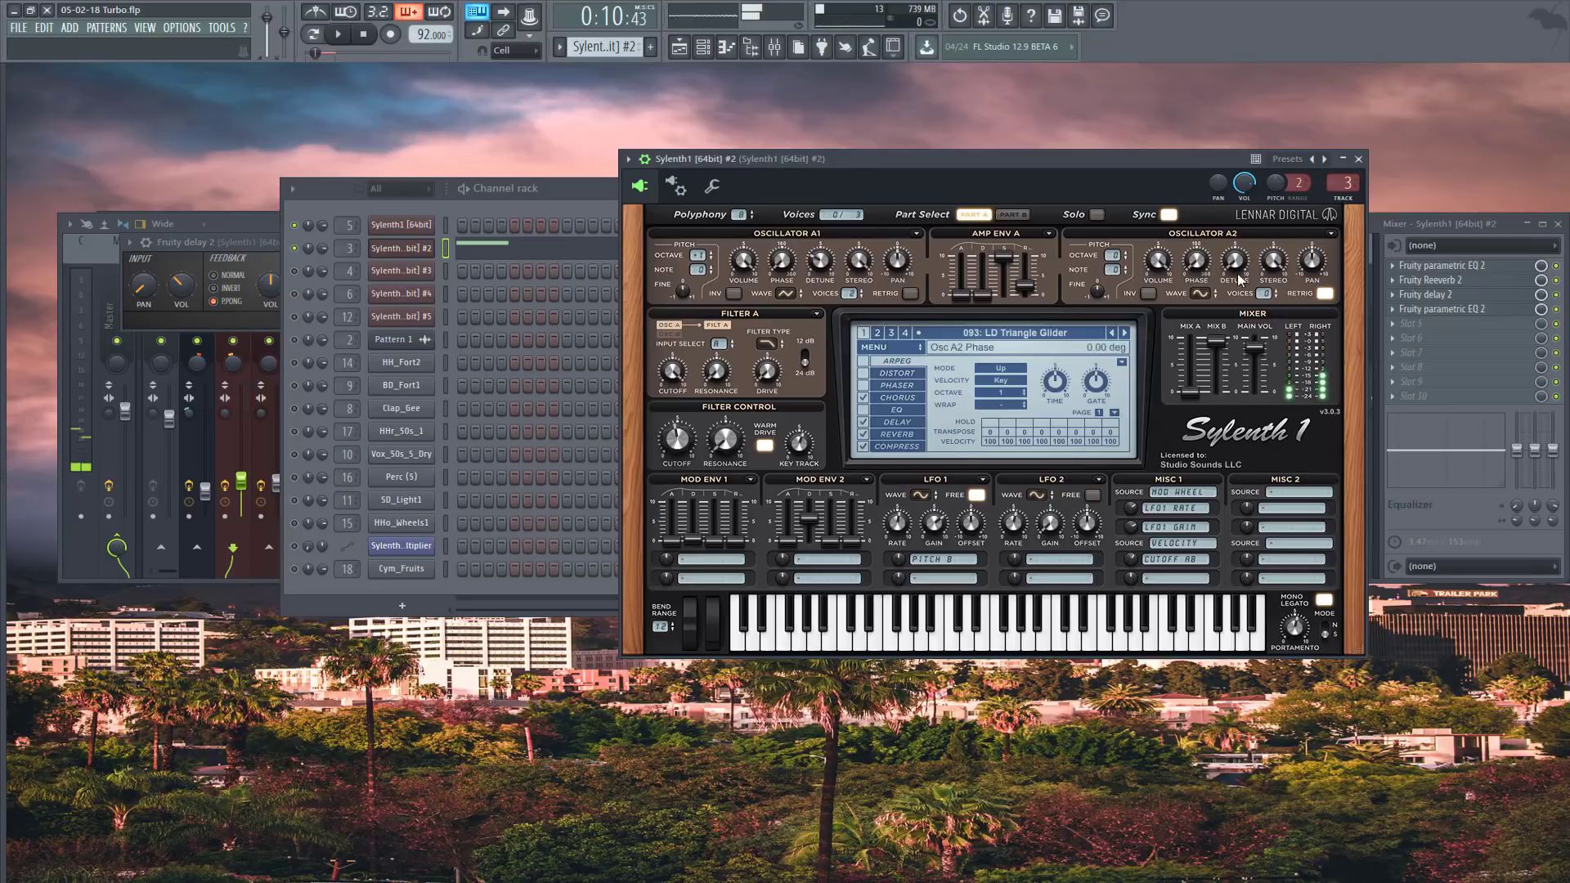
left_click(1447, 266)
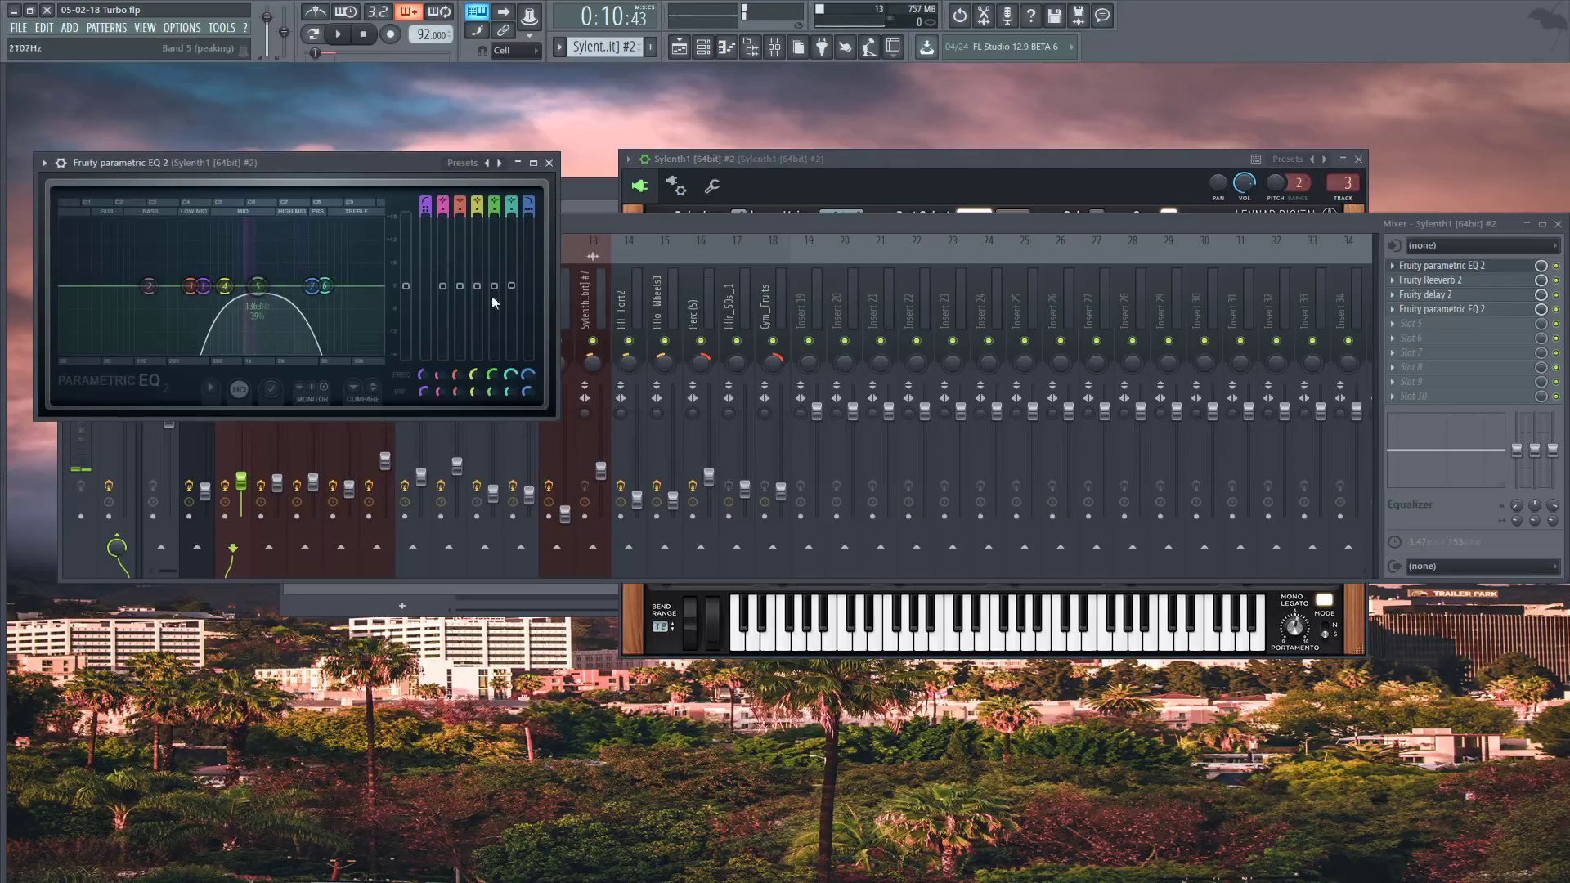
left_click(1437, 281)
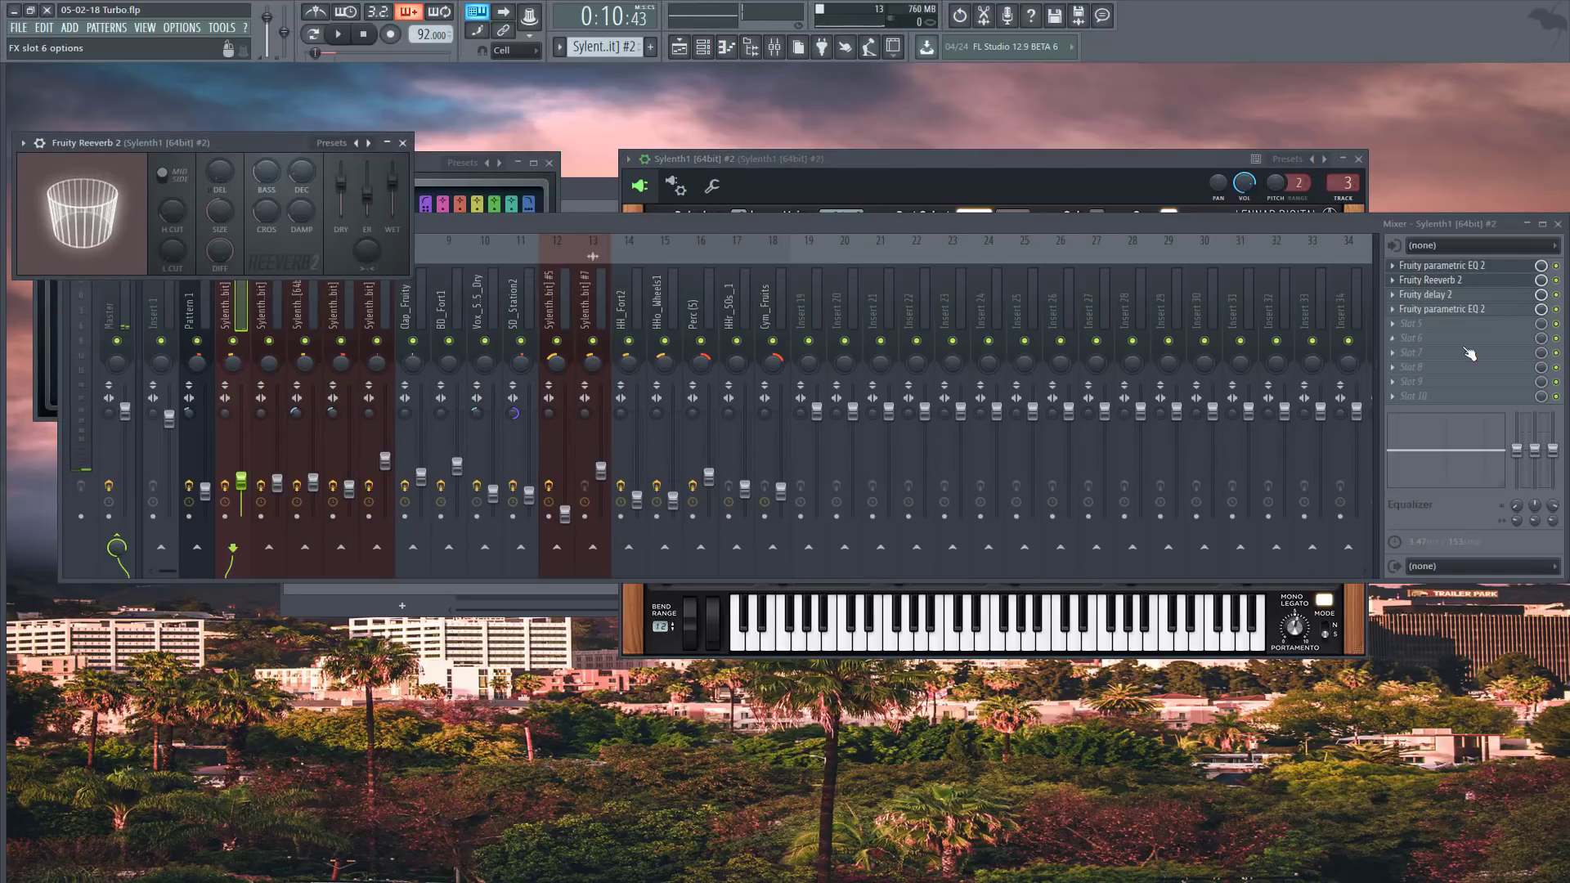
left_click(1441, 293)
left_click(1439, 309)
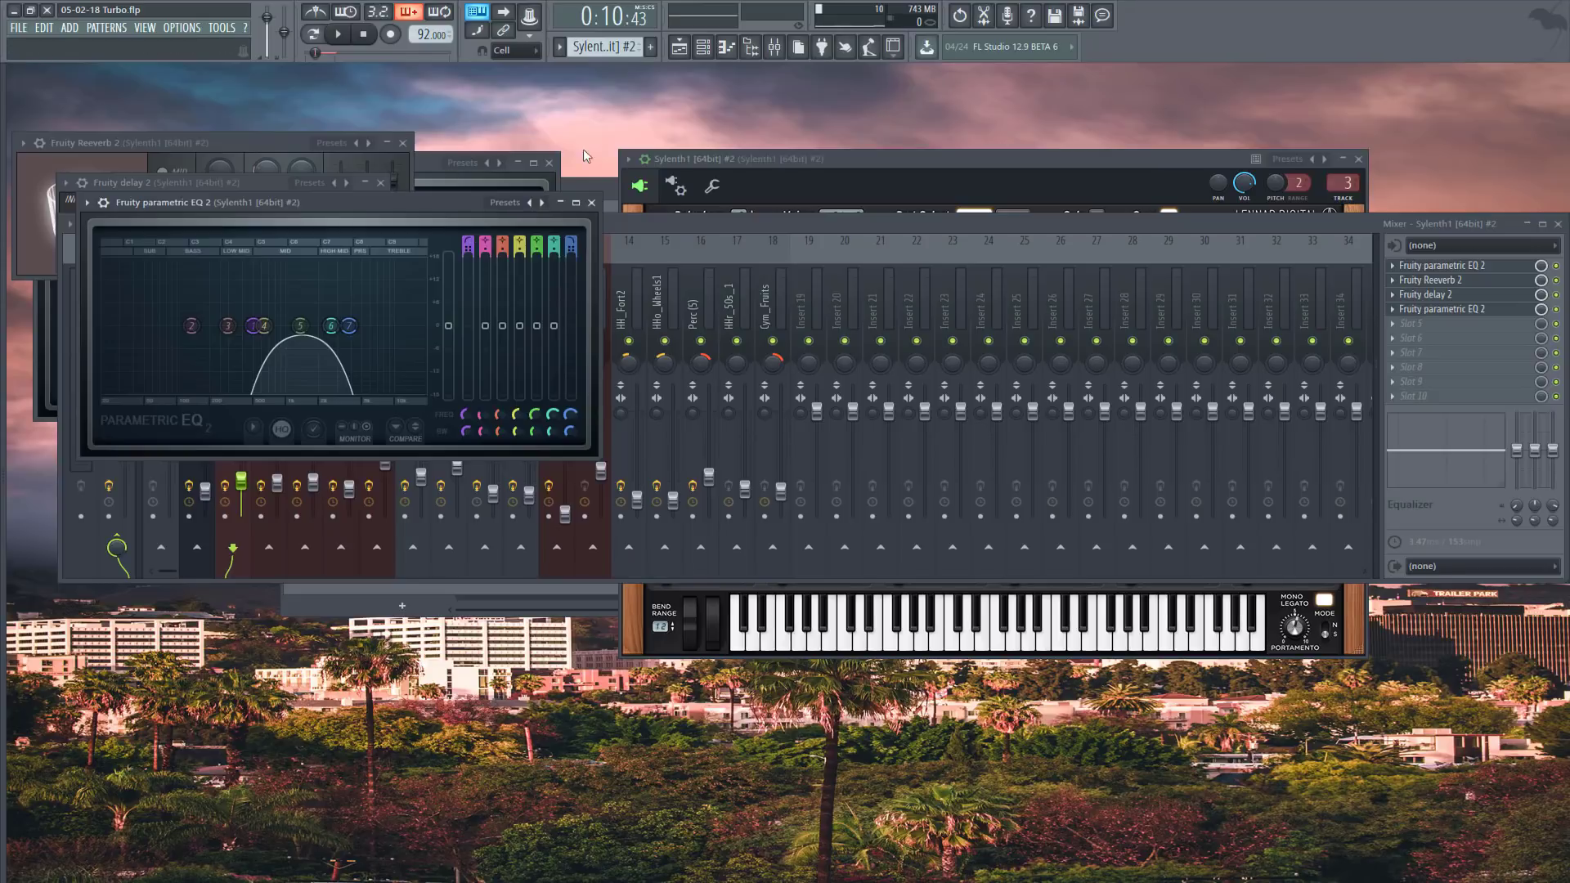
- Play the Sylenth1 #2 pattern while viewing its melody notes in the piano roll, and stop playback
key("F6")
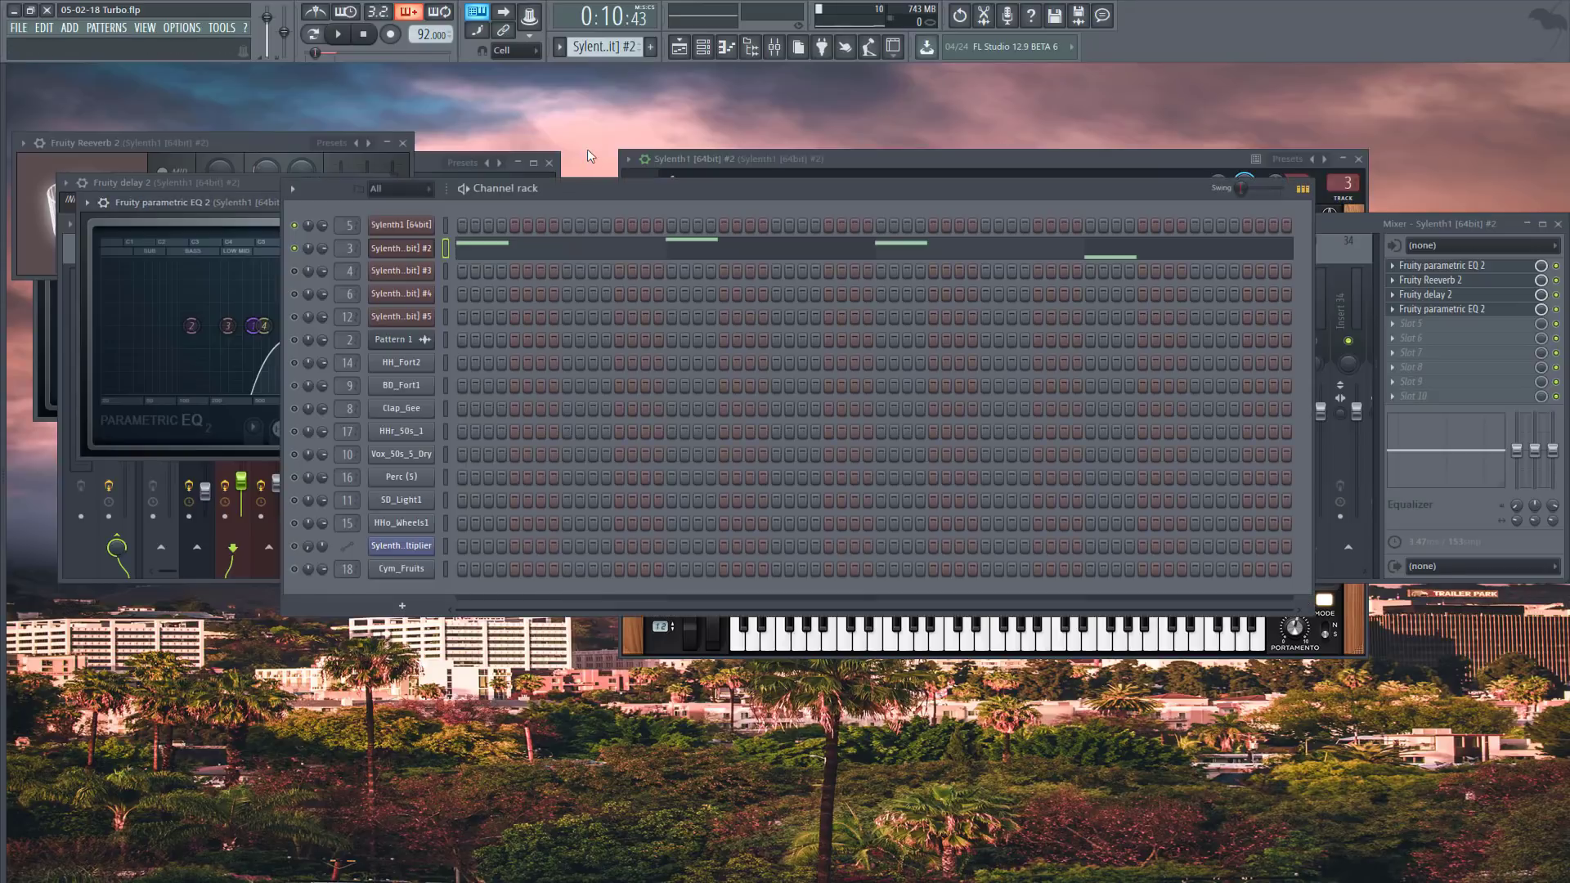
key("space")
left_click(484, 248)
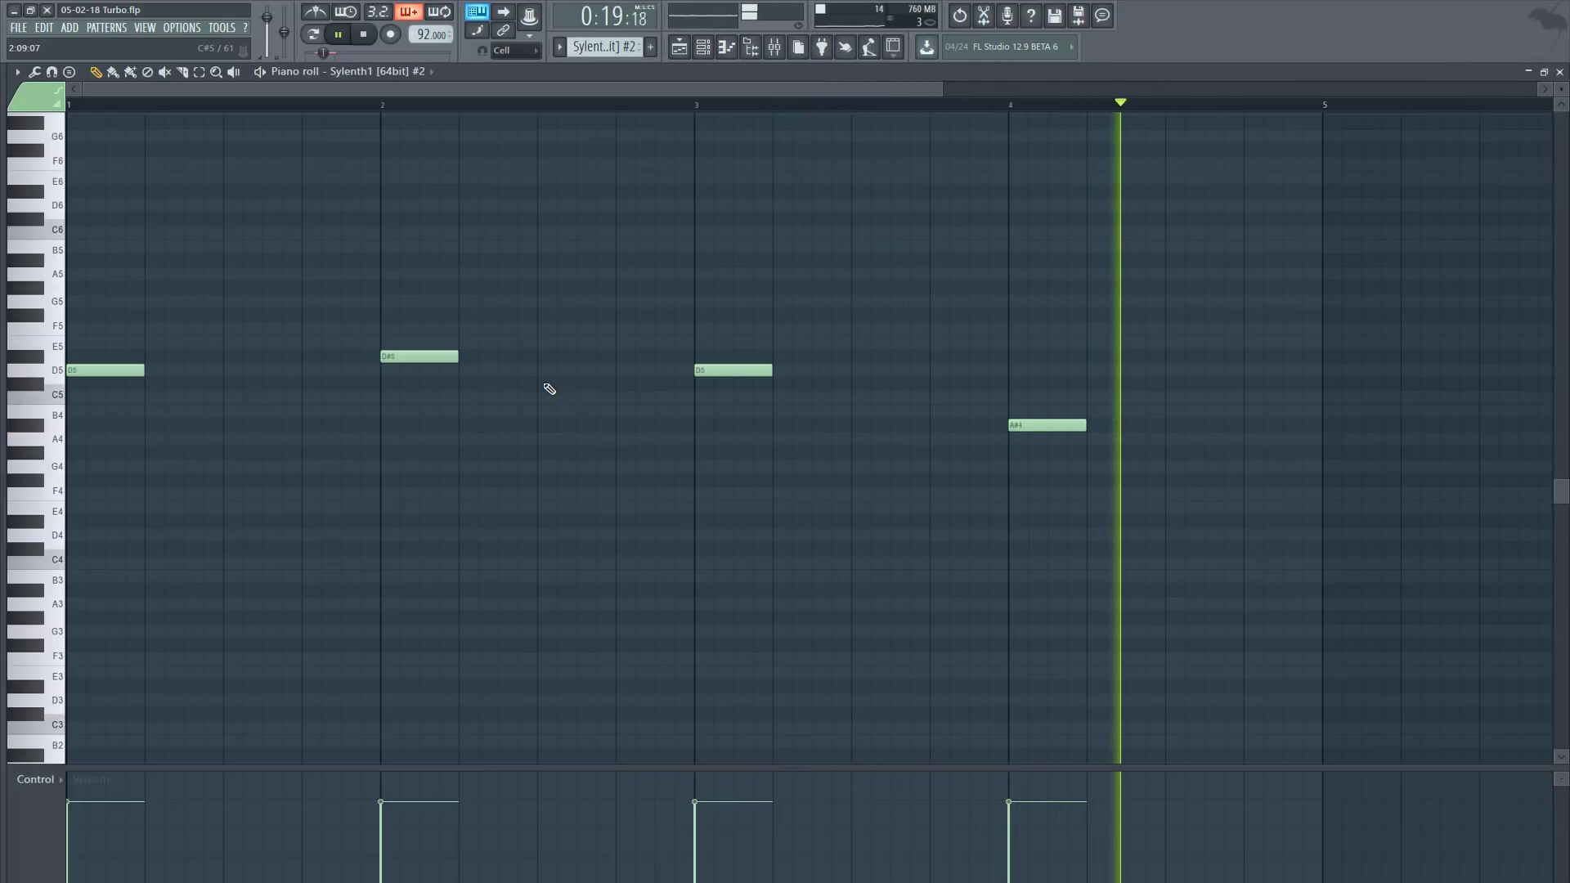
left_click(1559, 71)
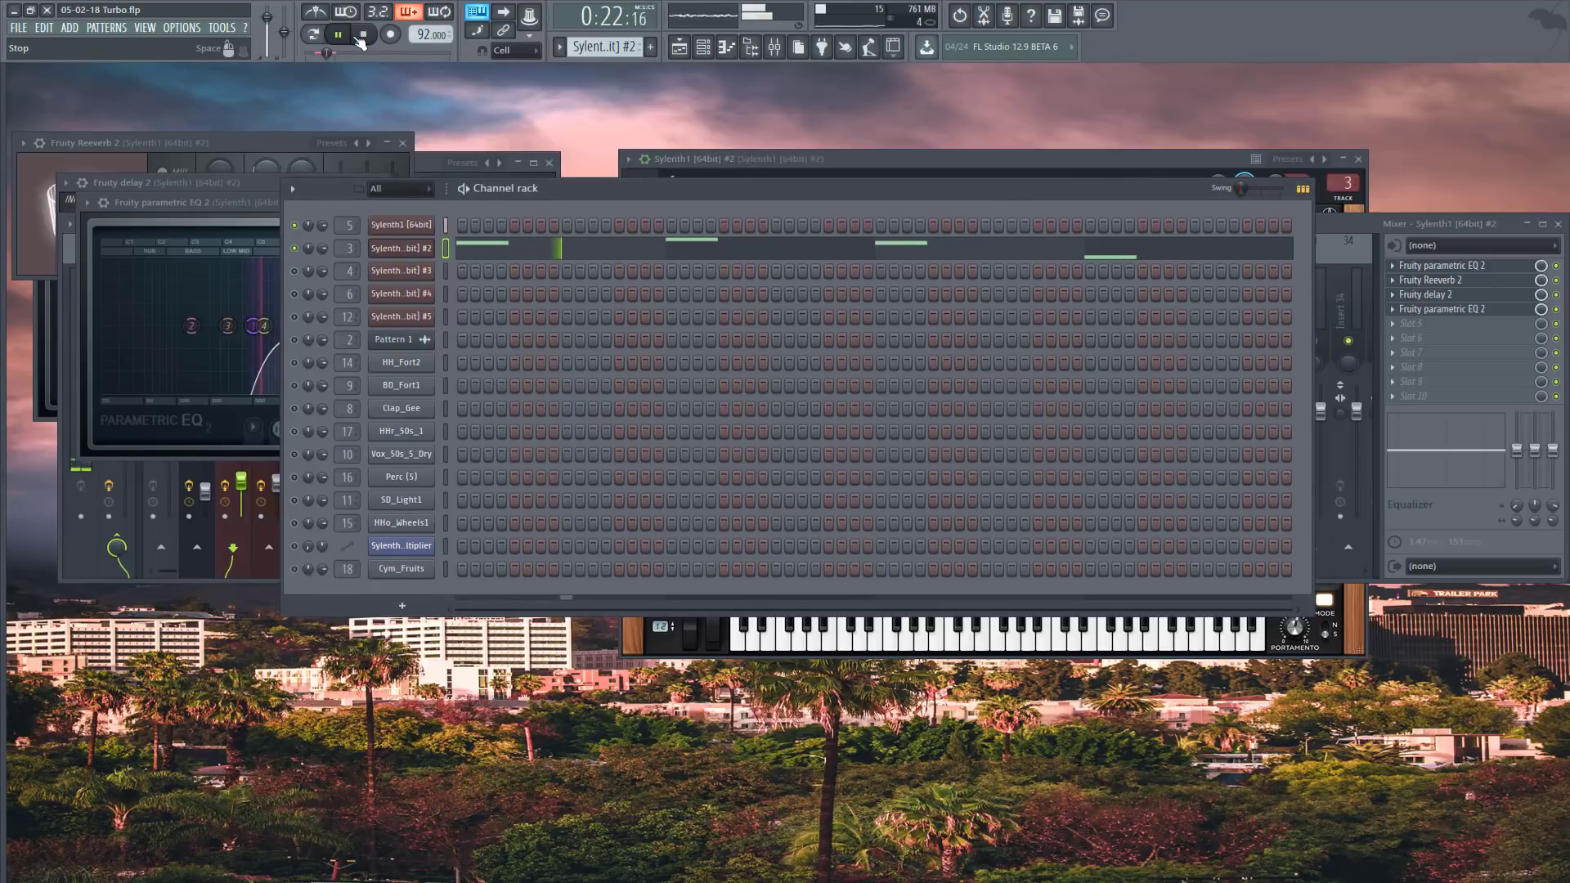
left_click(361, 35)
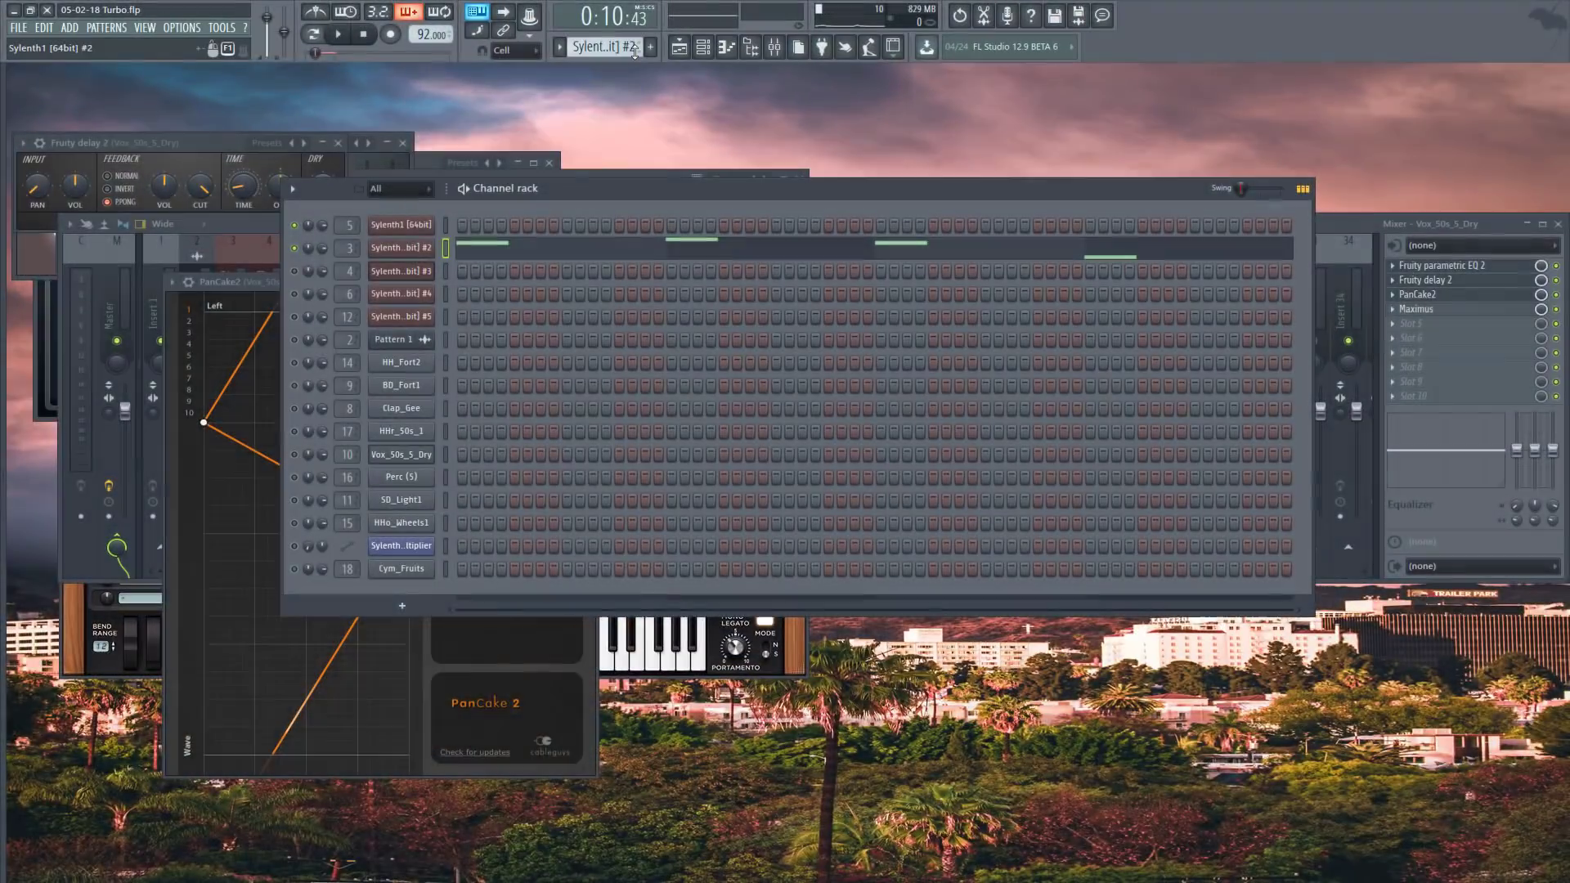
- Switch to the Sylenth1 #4 pattern, open its instrument and look through the preset list, keeping the loaded preset
scroll(621, 49, "down", 1)
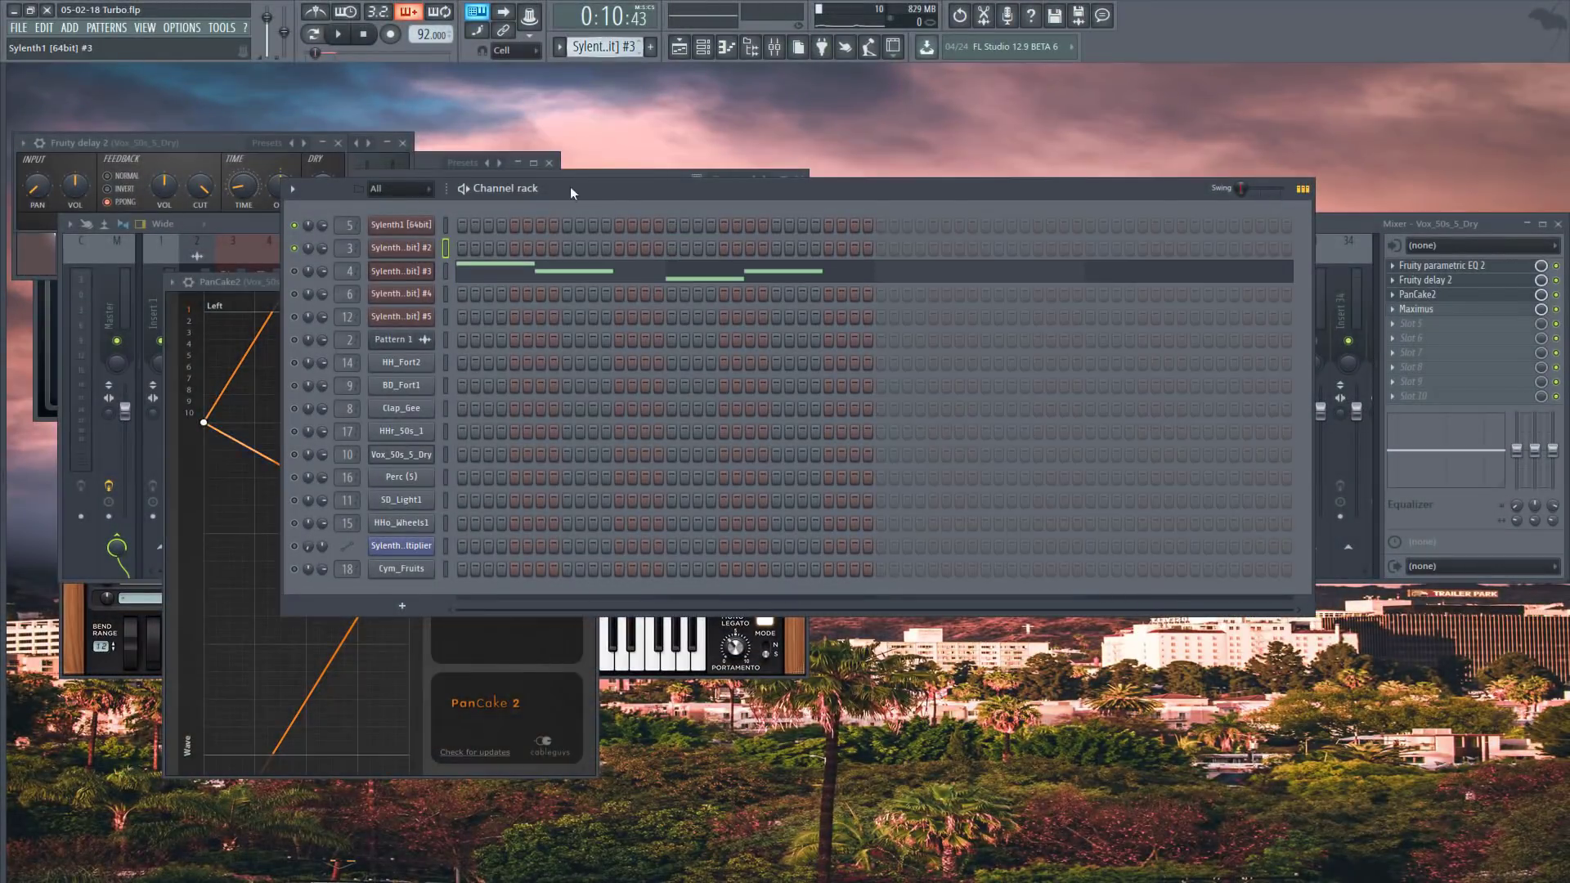
scroll(607, 49, "down", 1)
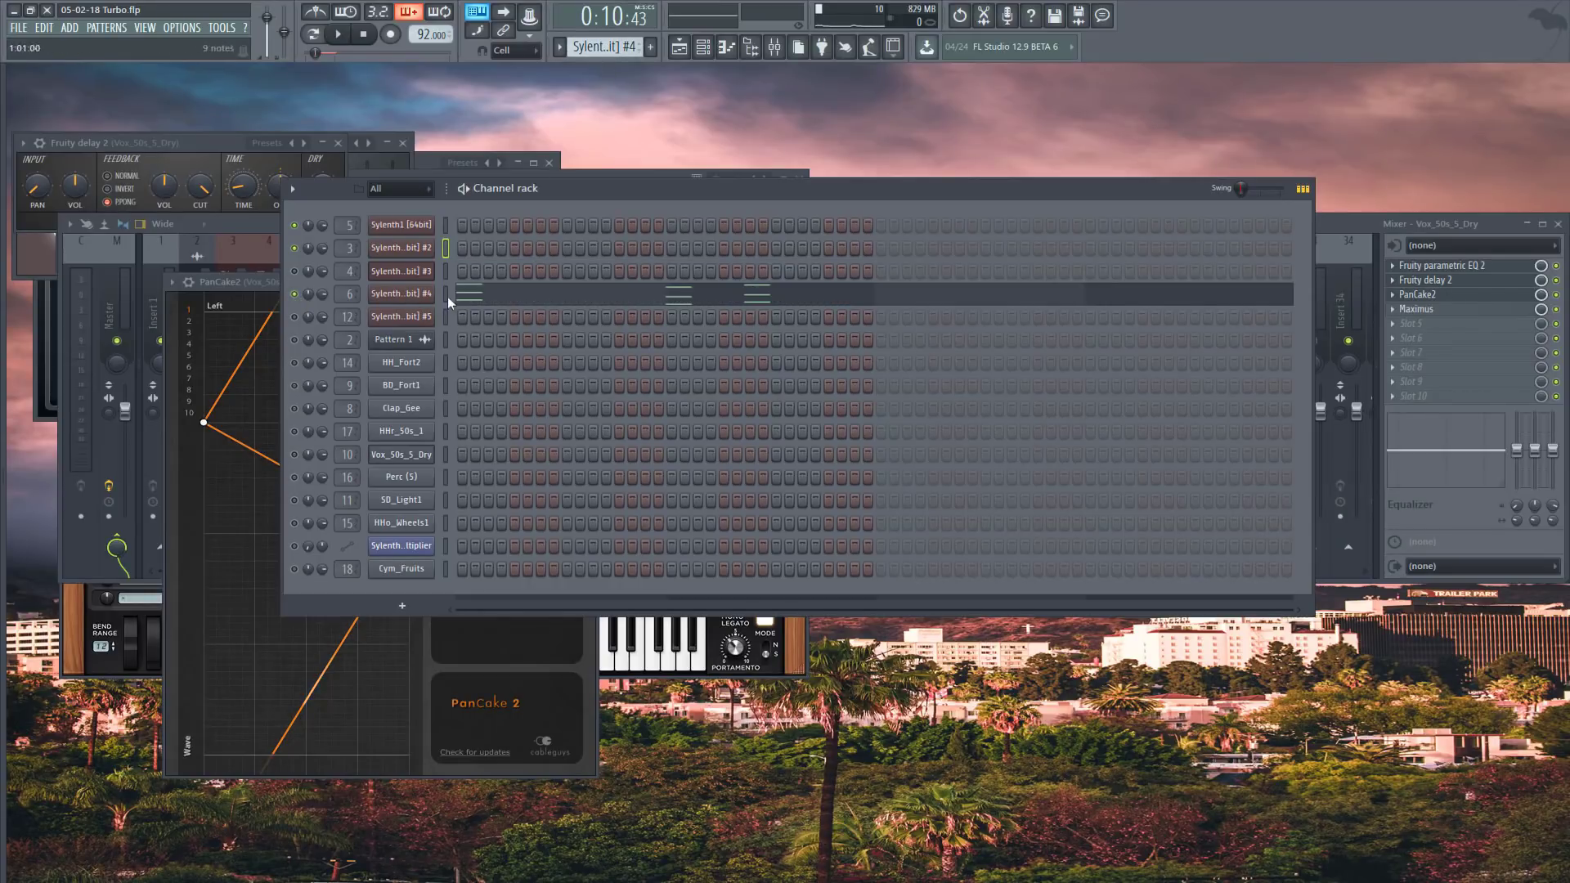
left_click(412, 297)
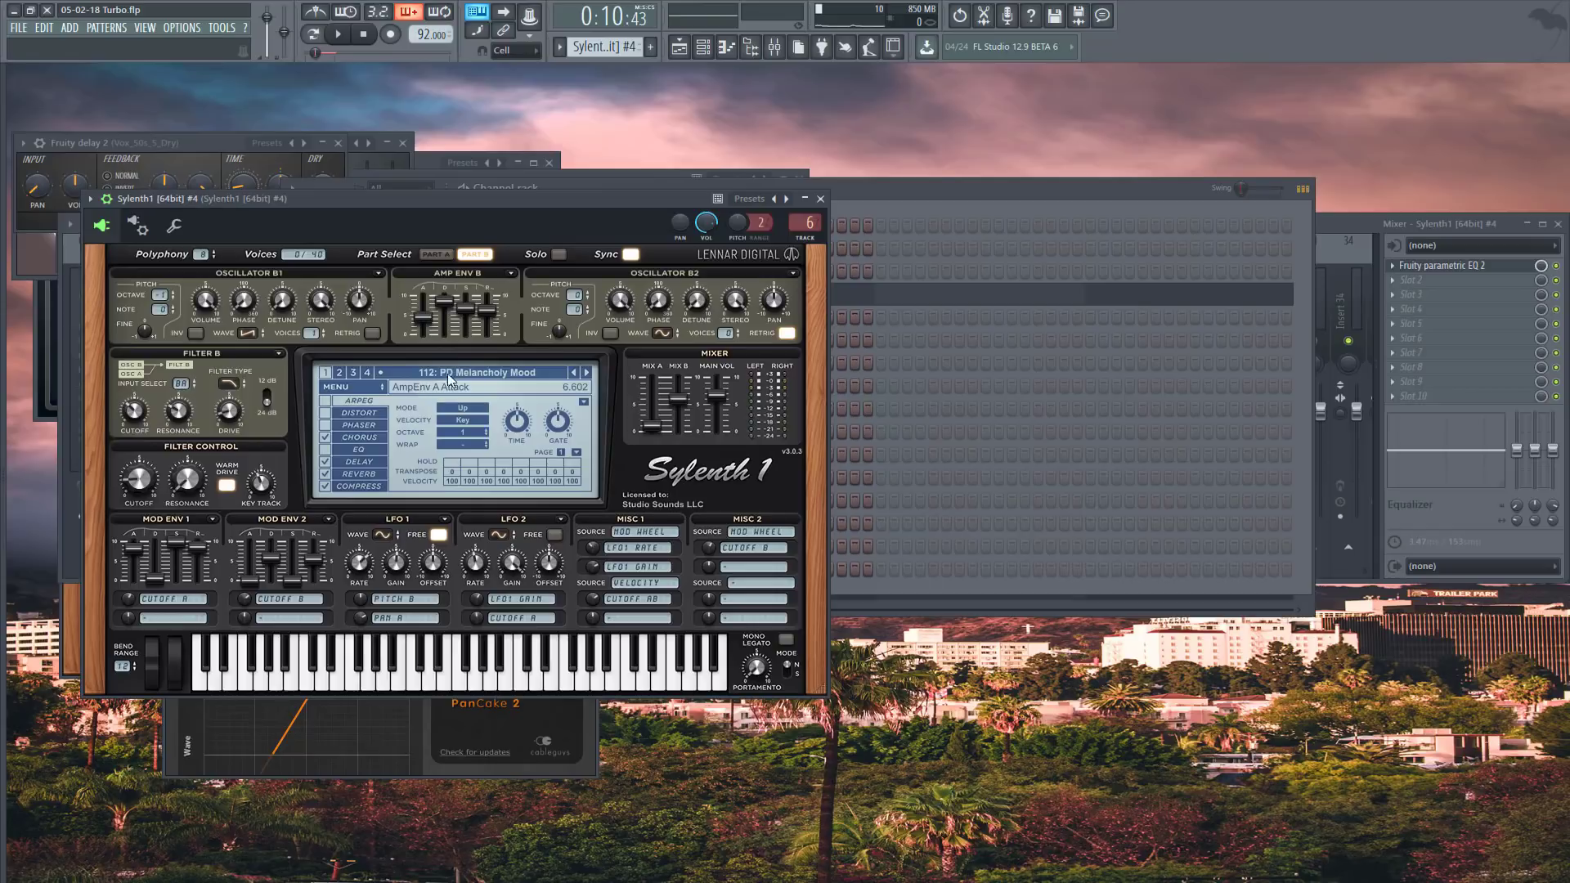
left_click(536, 374)
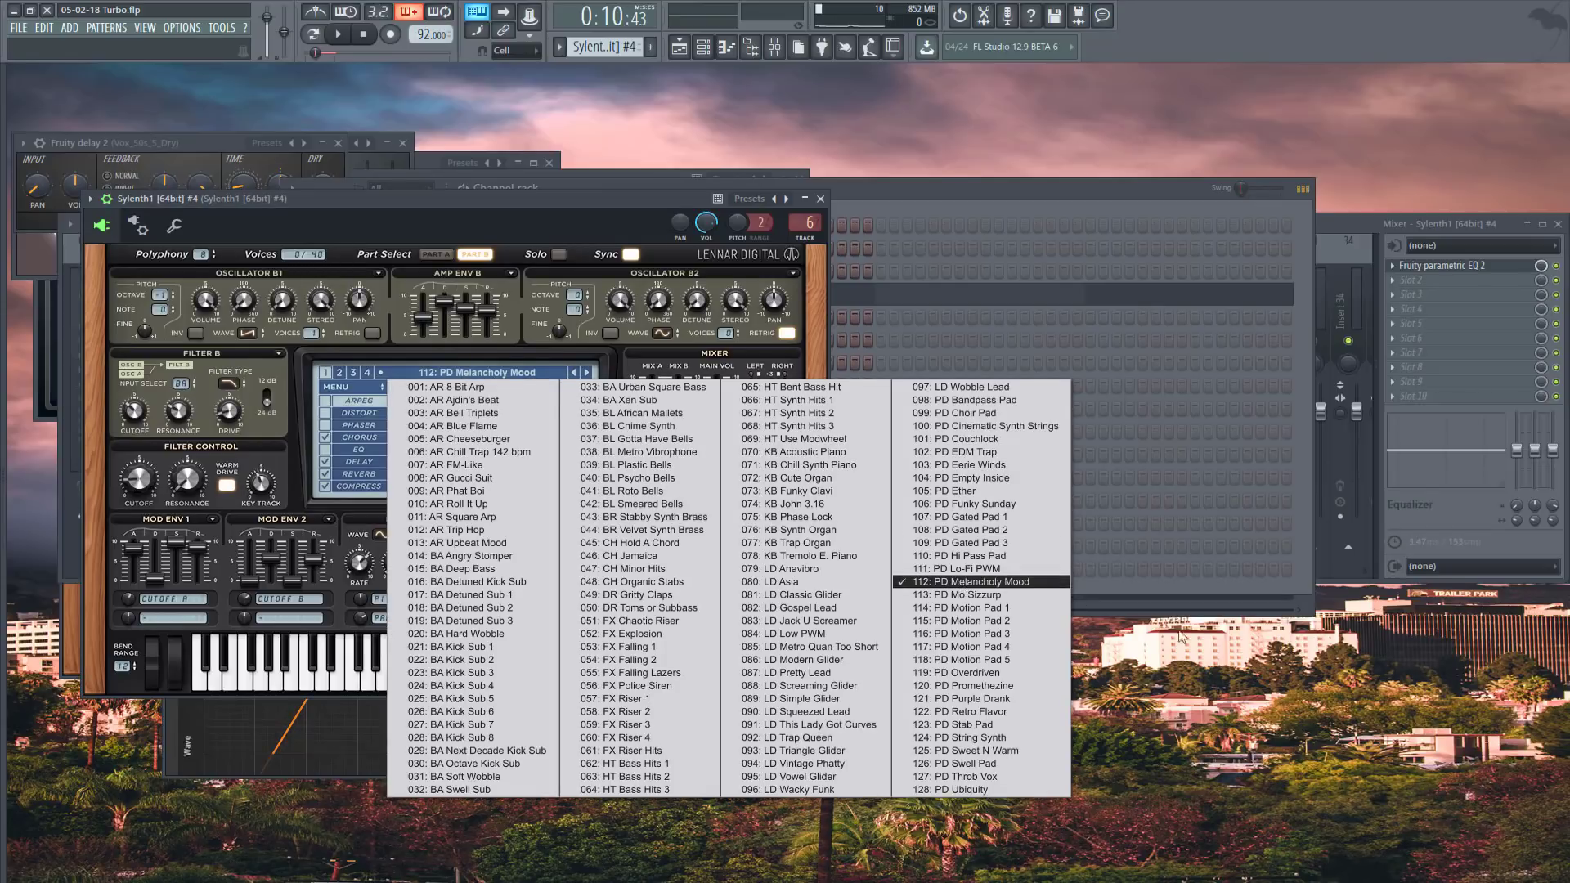
left_click(1268, 700)
left_click(820, 199)
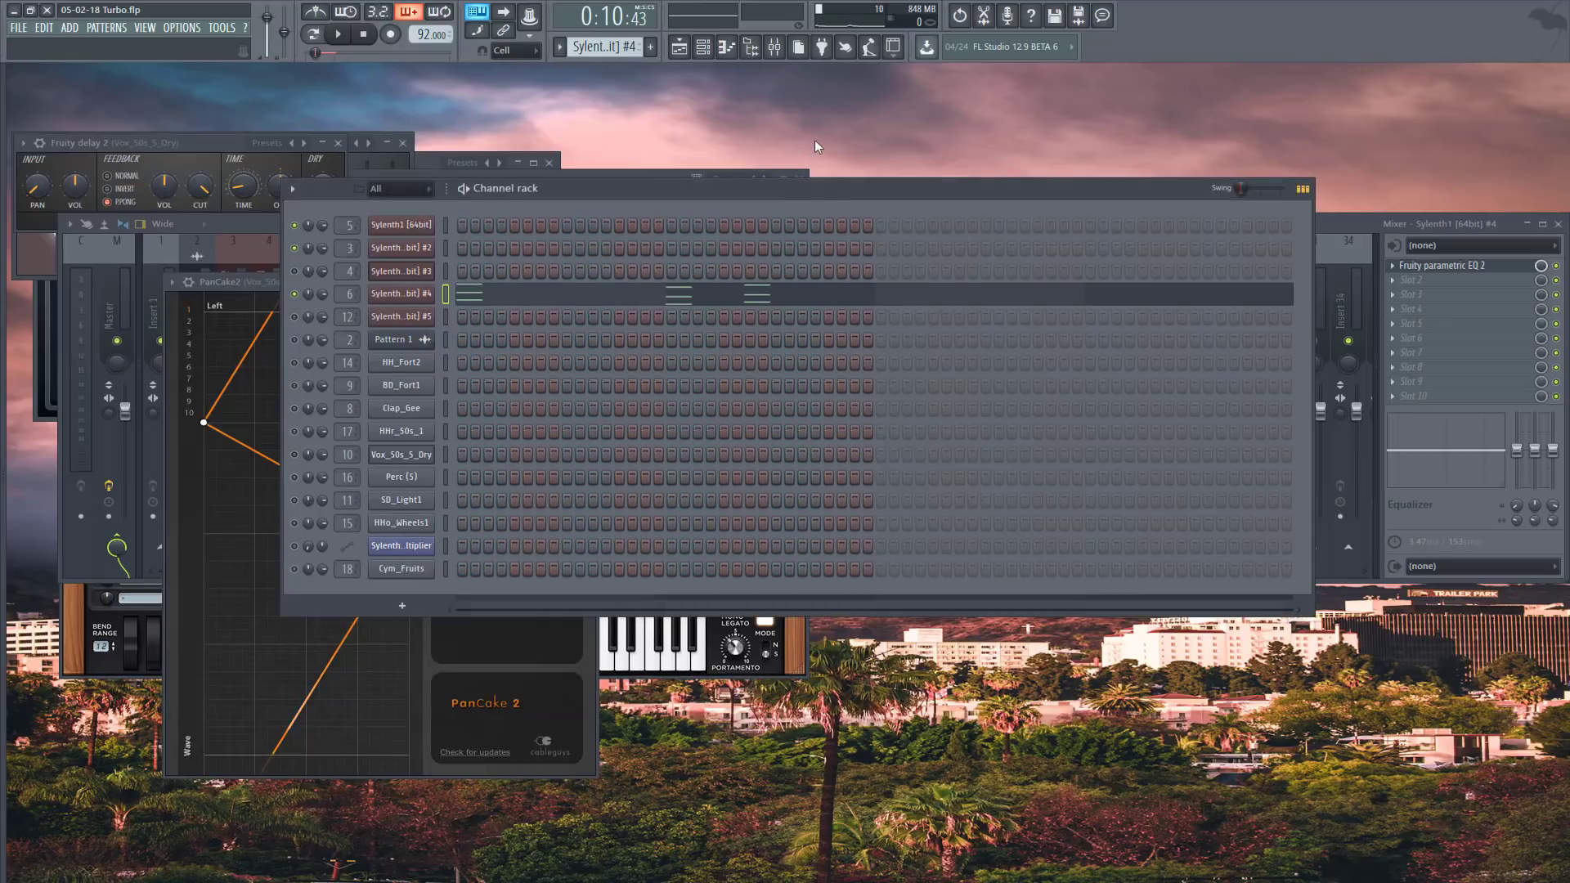
- View the Sylenth1 #4 pattern's notes in the piano roll and start playing it
scroll(593, 42, "up", 3)
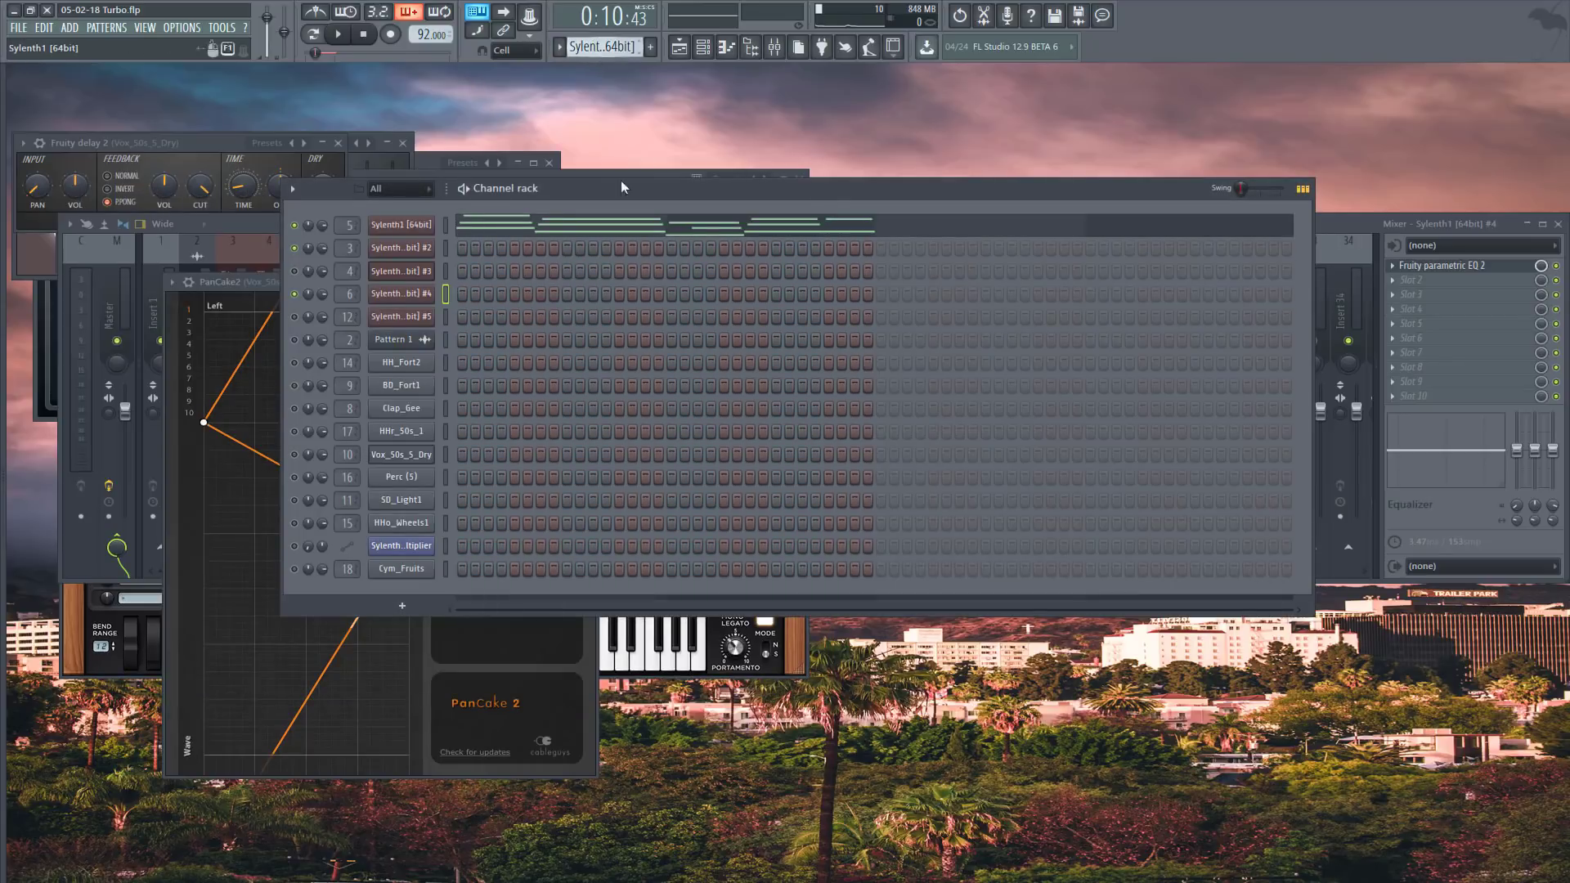
scroll(621, 49, "down", 3)
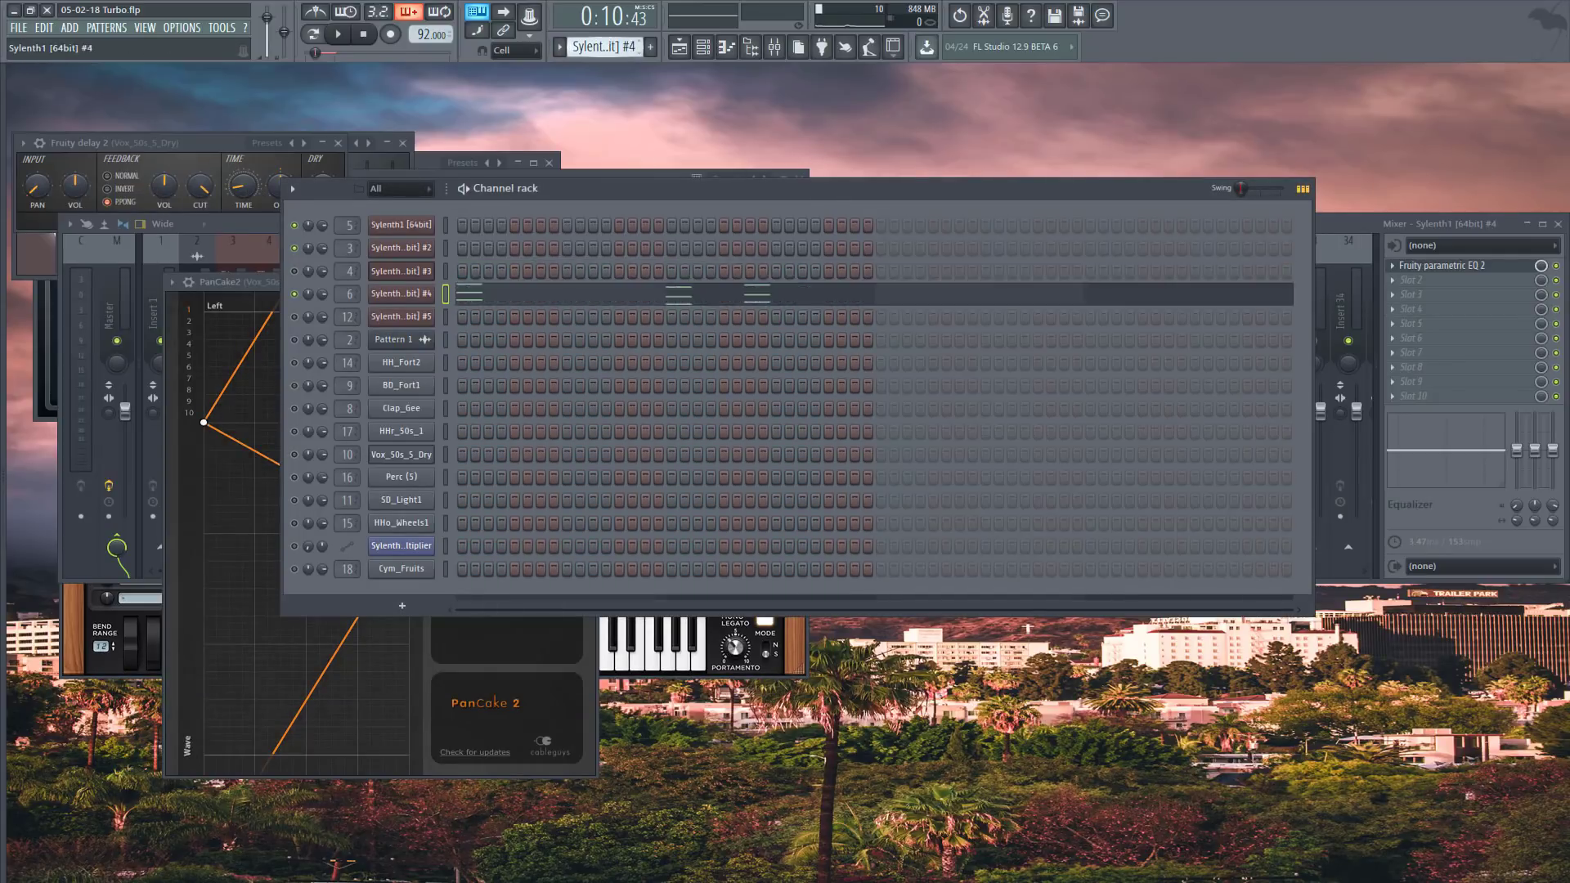
left_click(498, 295)
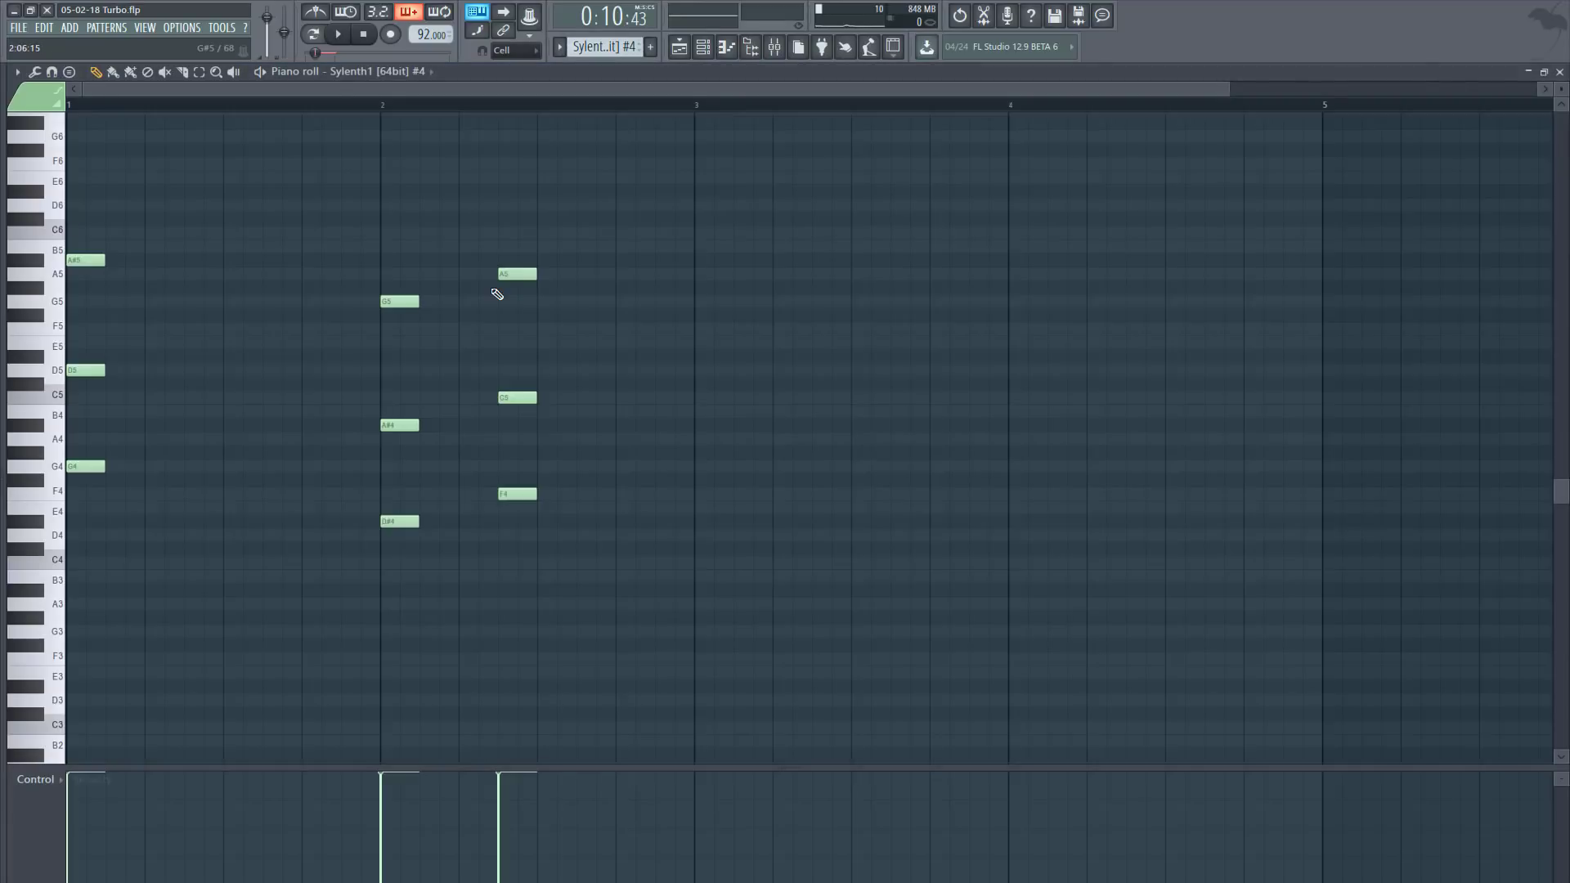
left_click(350, 35)
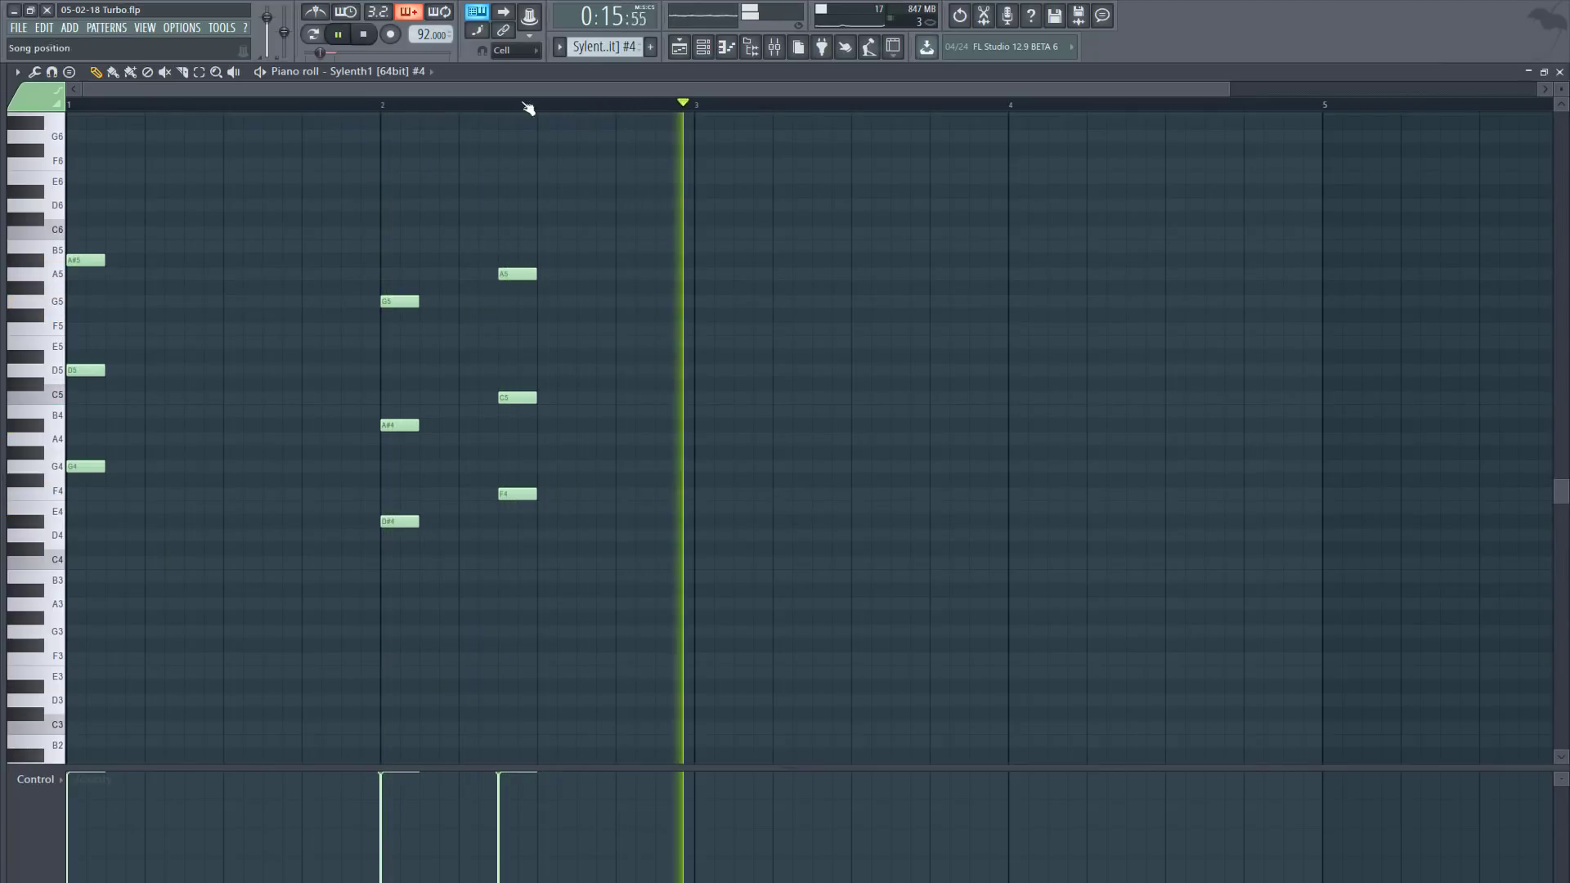
left_click(1559, 72)
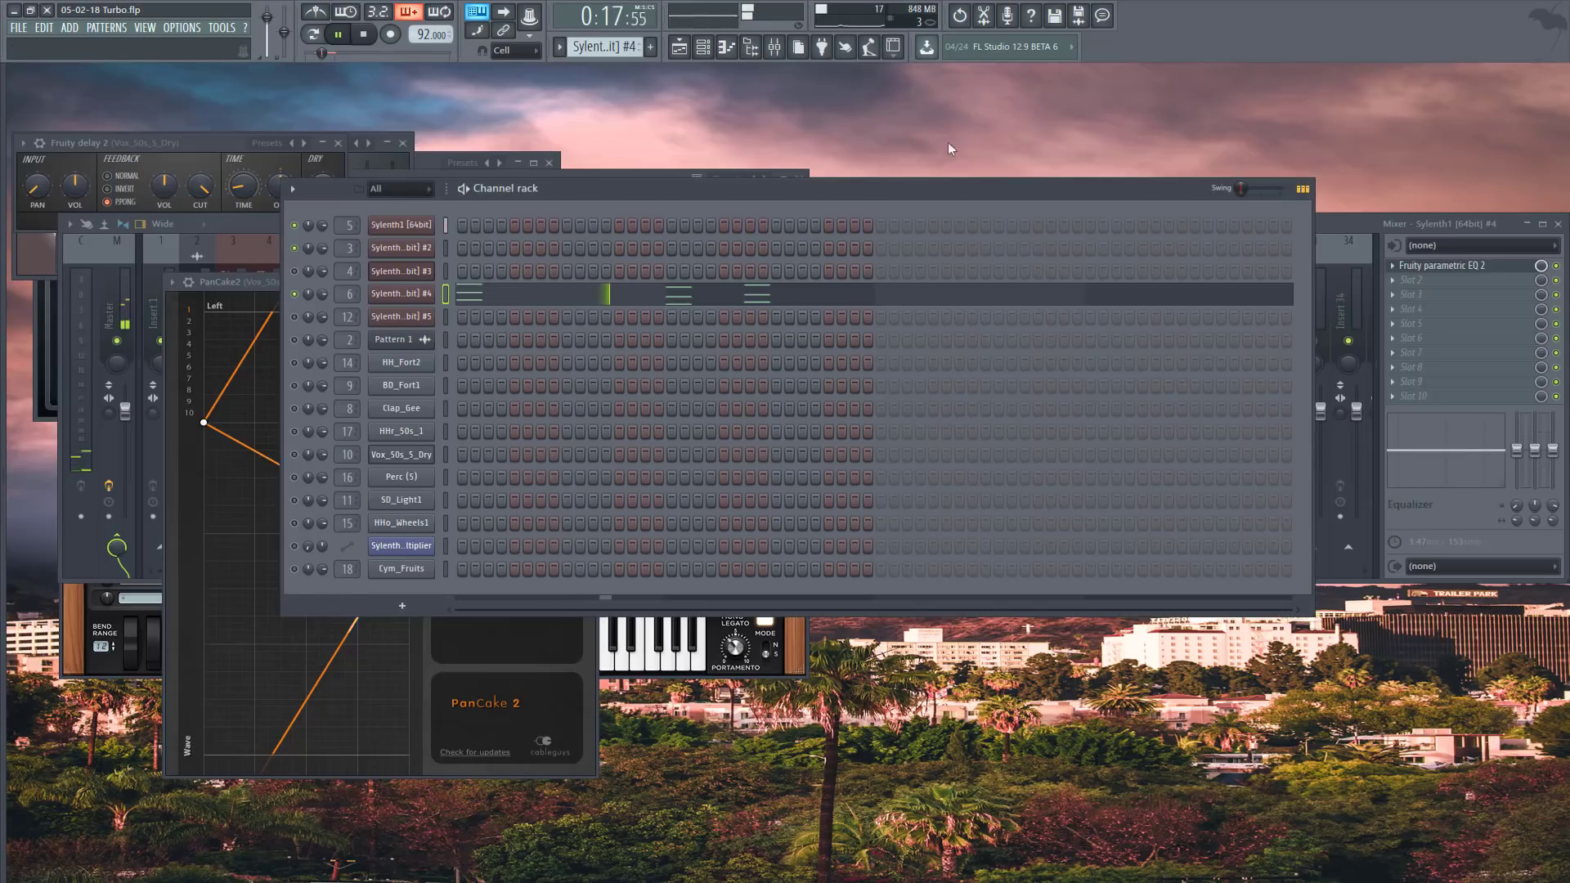
- Inspect the Fruity parametric EQ 2 on the Sylenth1 #4 mixer track, stop playback and return to the channel rack
left_click(1501, 278)
left_click(1499, 273)
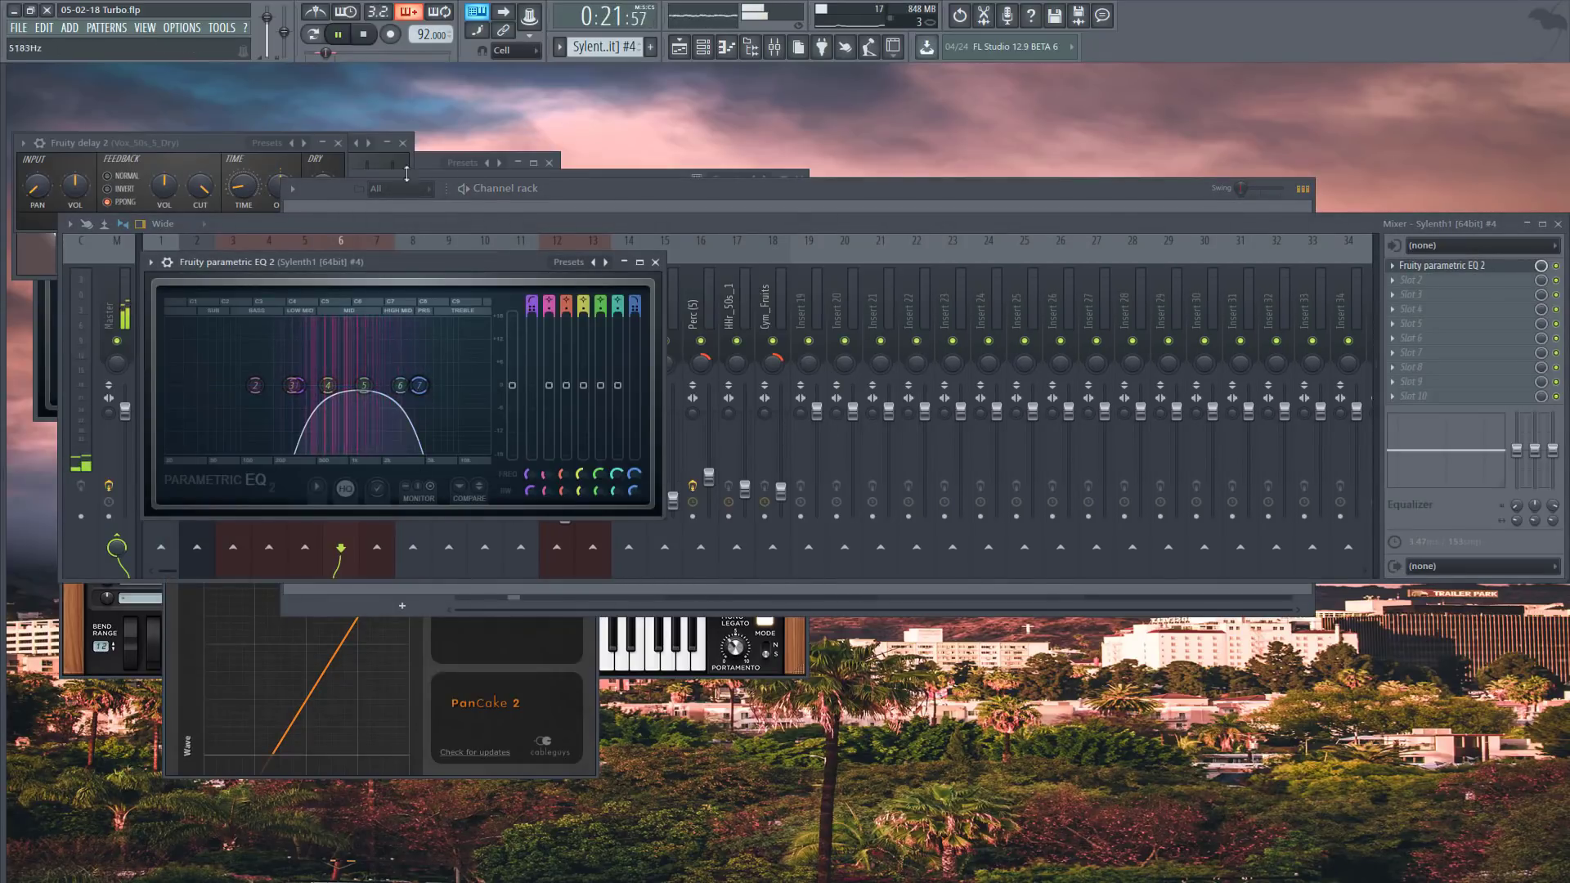
key("space")
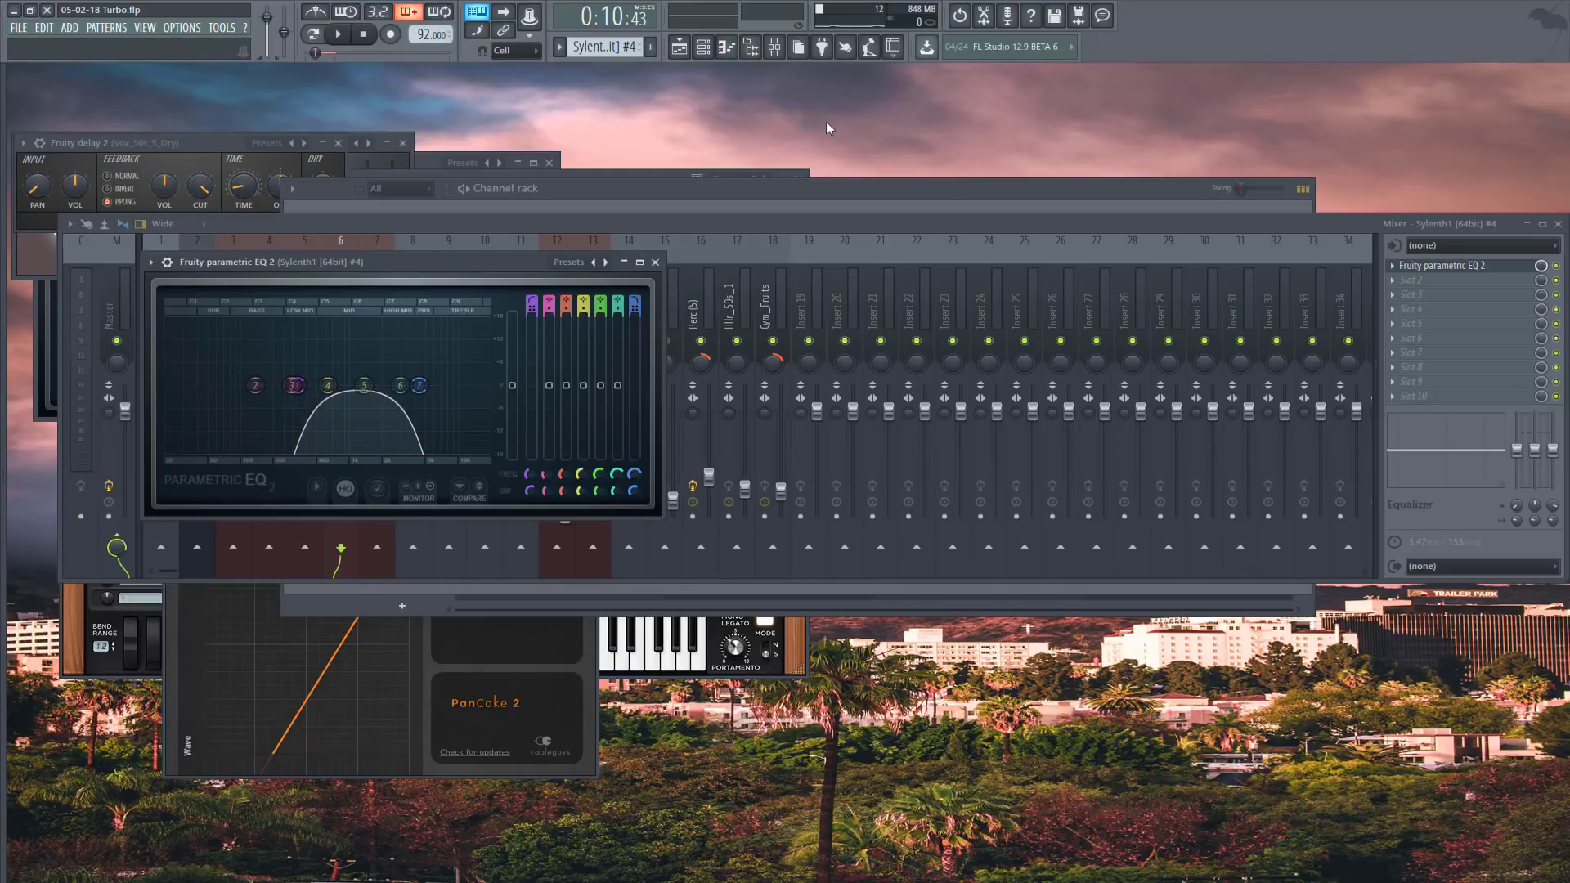
left_click(818, 188)
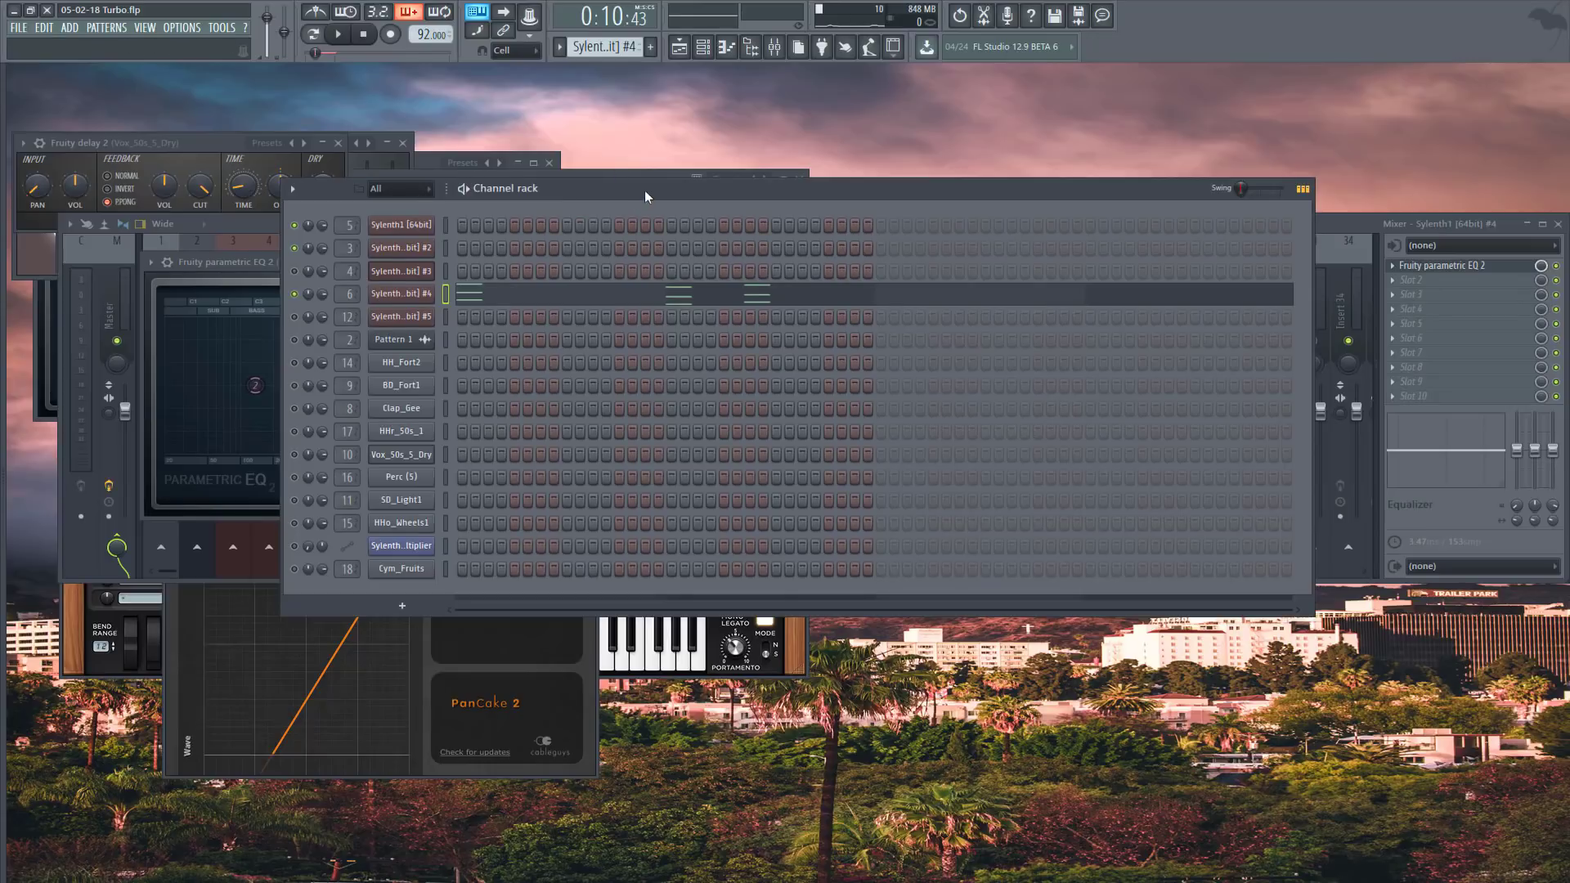
- Open the Vox_50s_5_Dry sampler and inspect its mixer effects, including Fruity parametric EQ 2, PanCake2 and Maximus
left_click(402, 454)
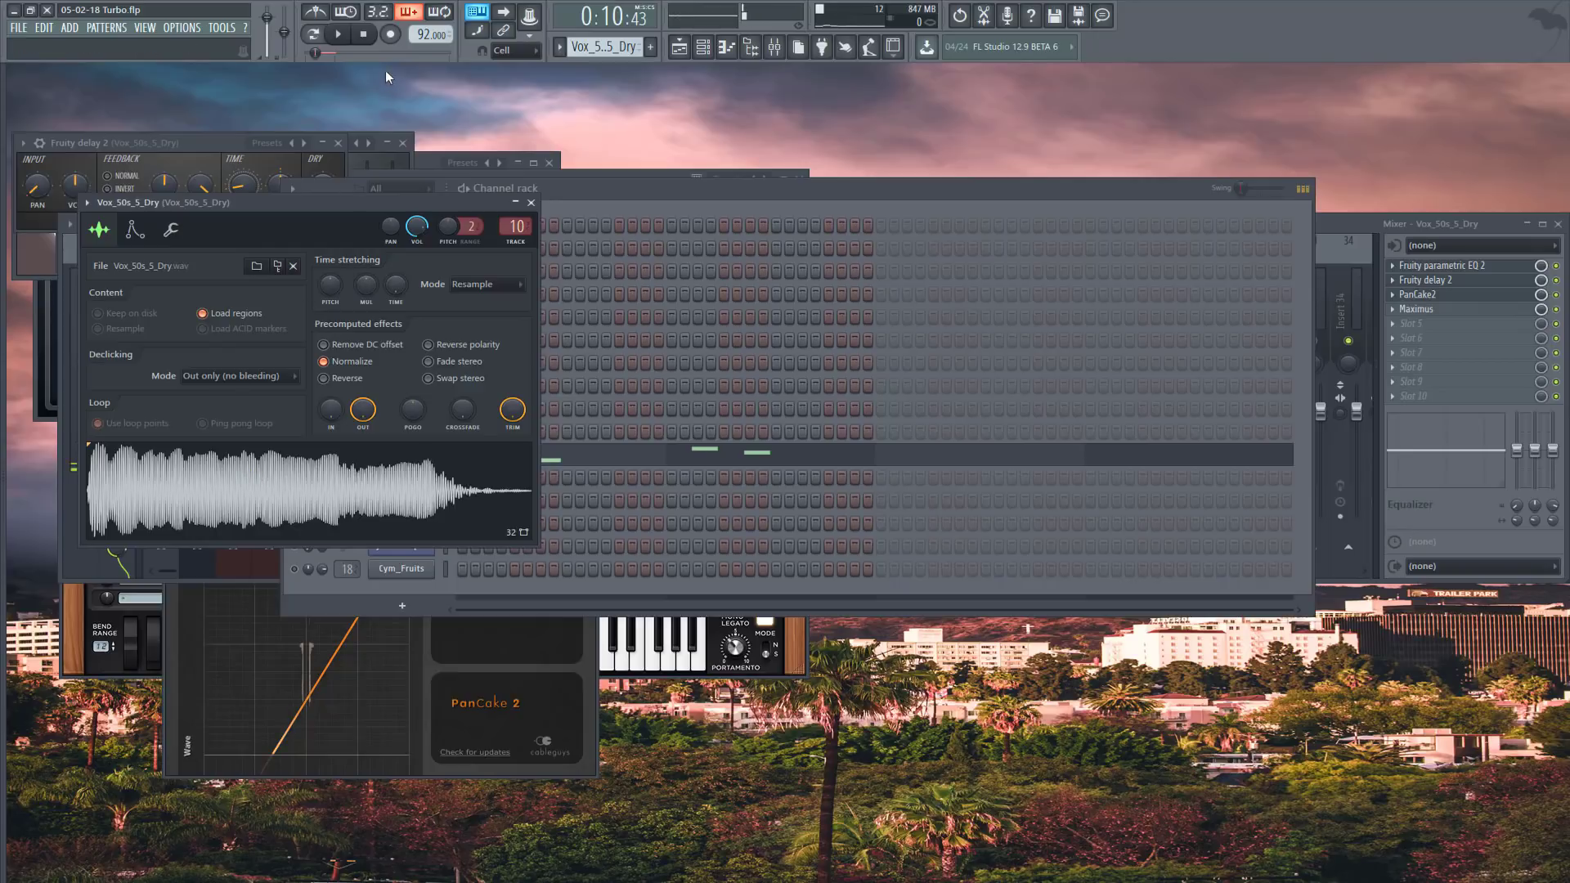
left_click(1440, 266)
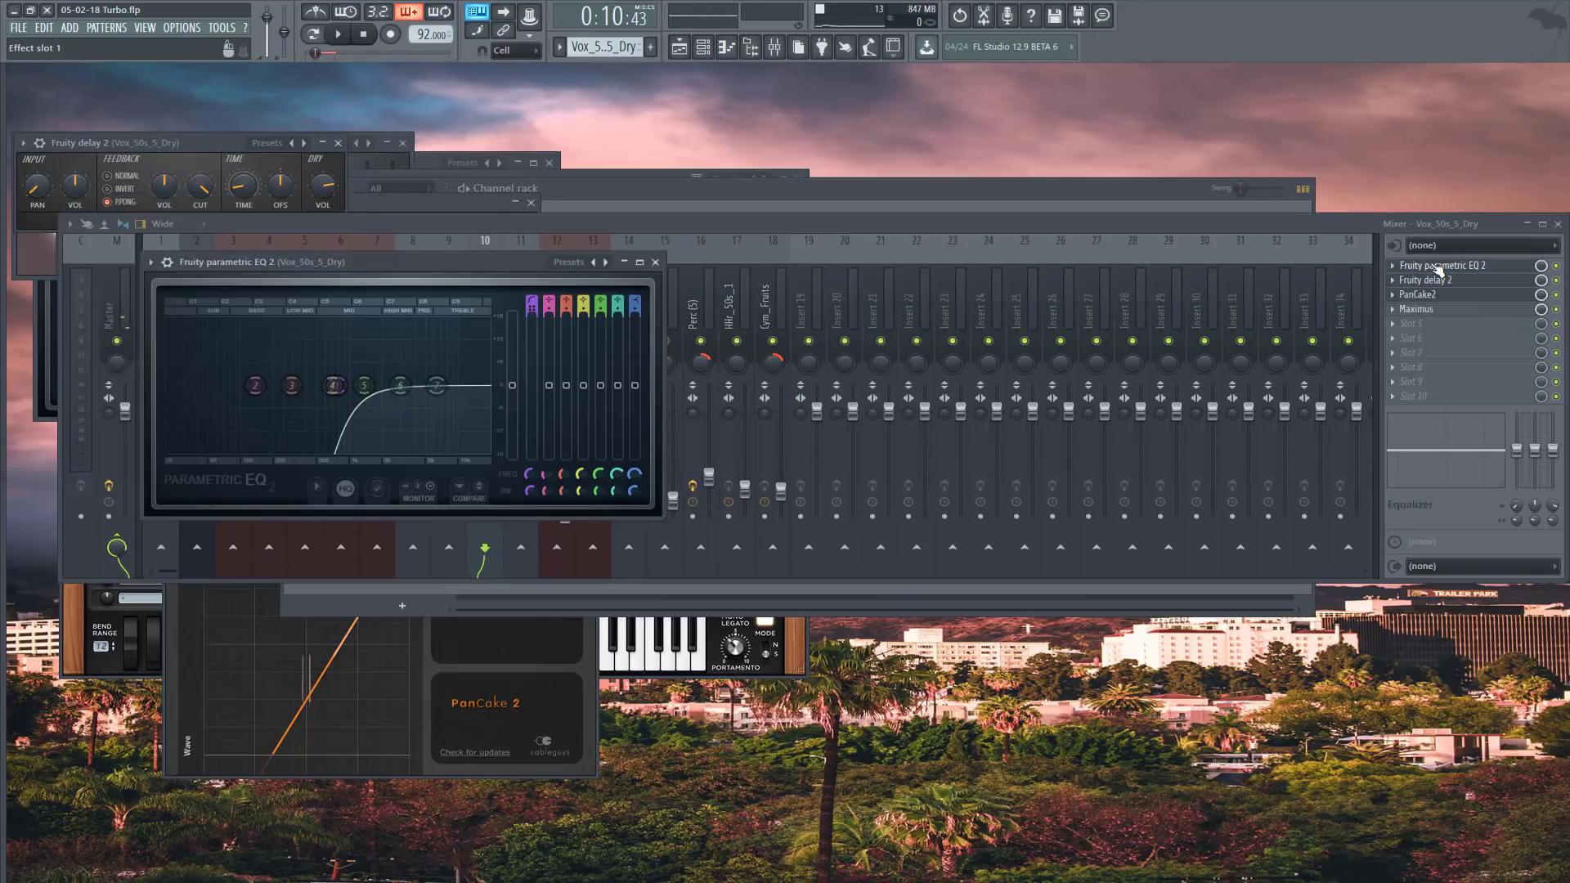
left_click(1442, 293)
left_click(1445, 308)
left_click(1444, 308)
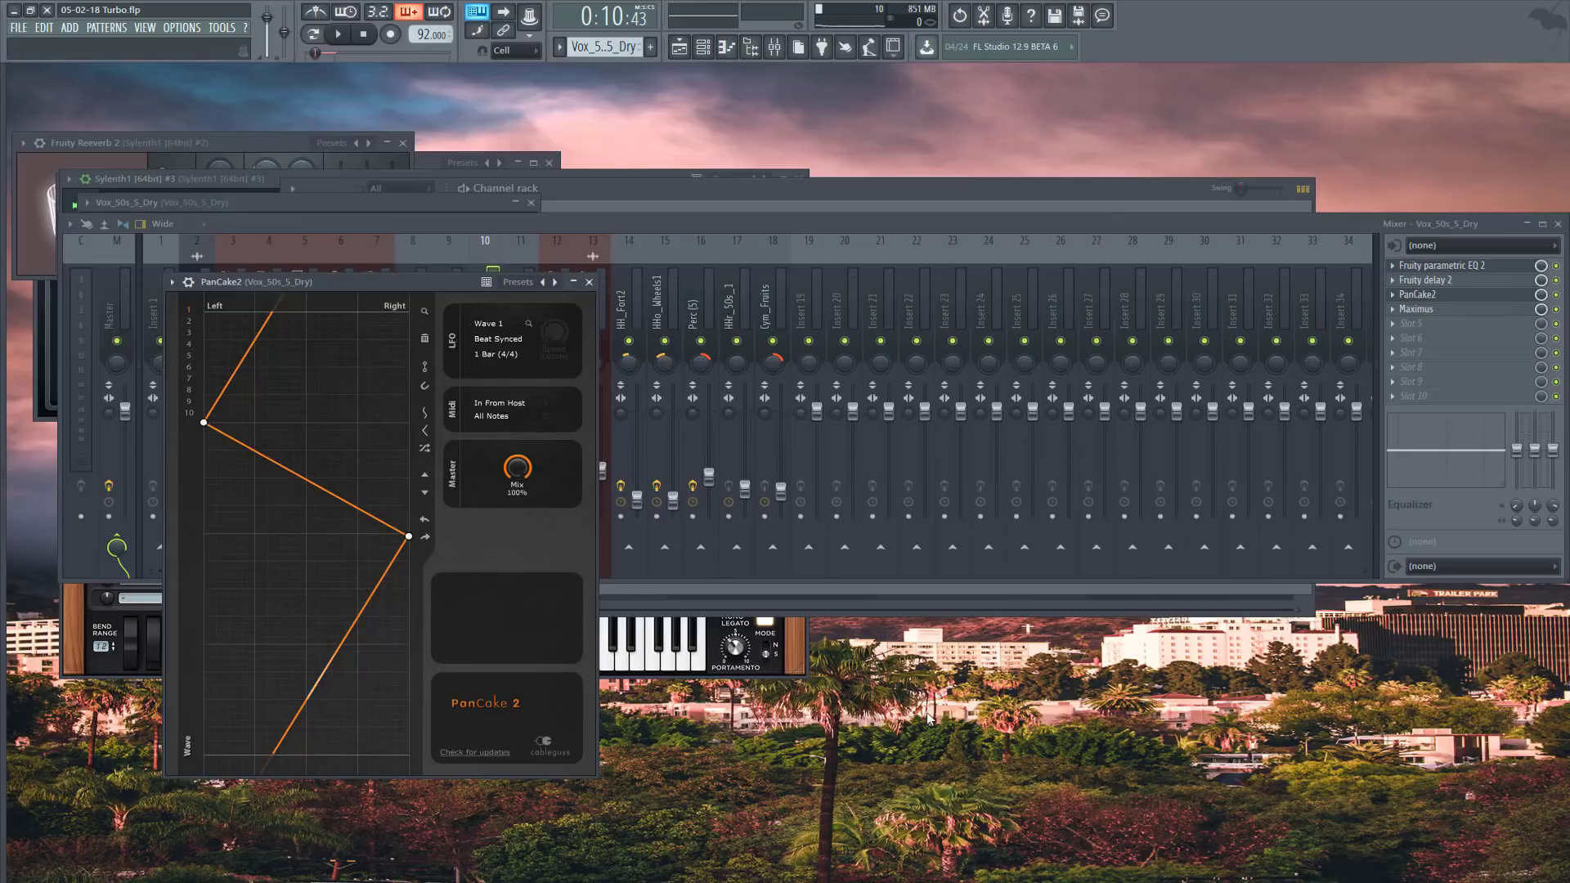
- View the Vox_50s_5_Dry notes in the piano roll and return to the channel rack
key("F6")
left_click(513, 454)
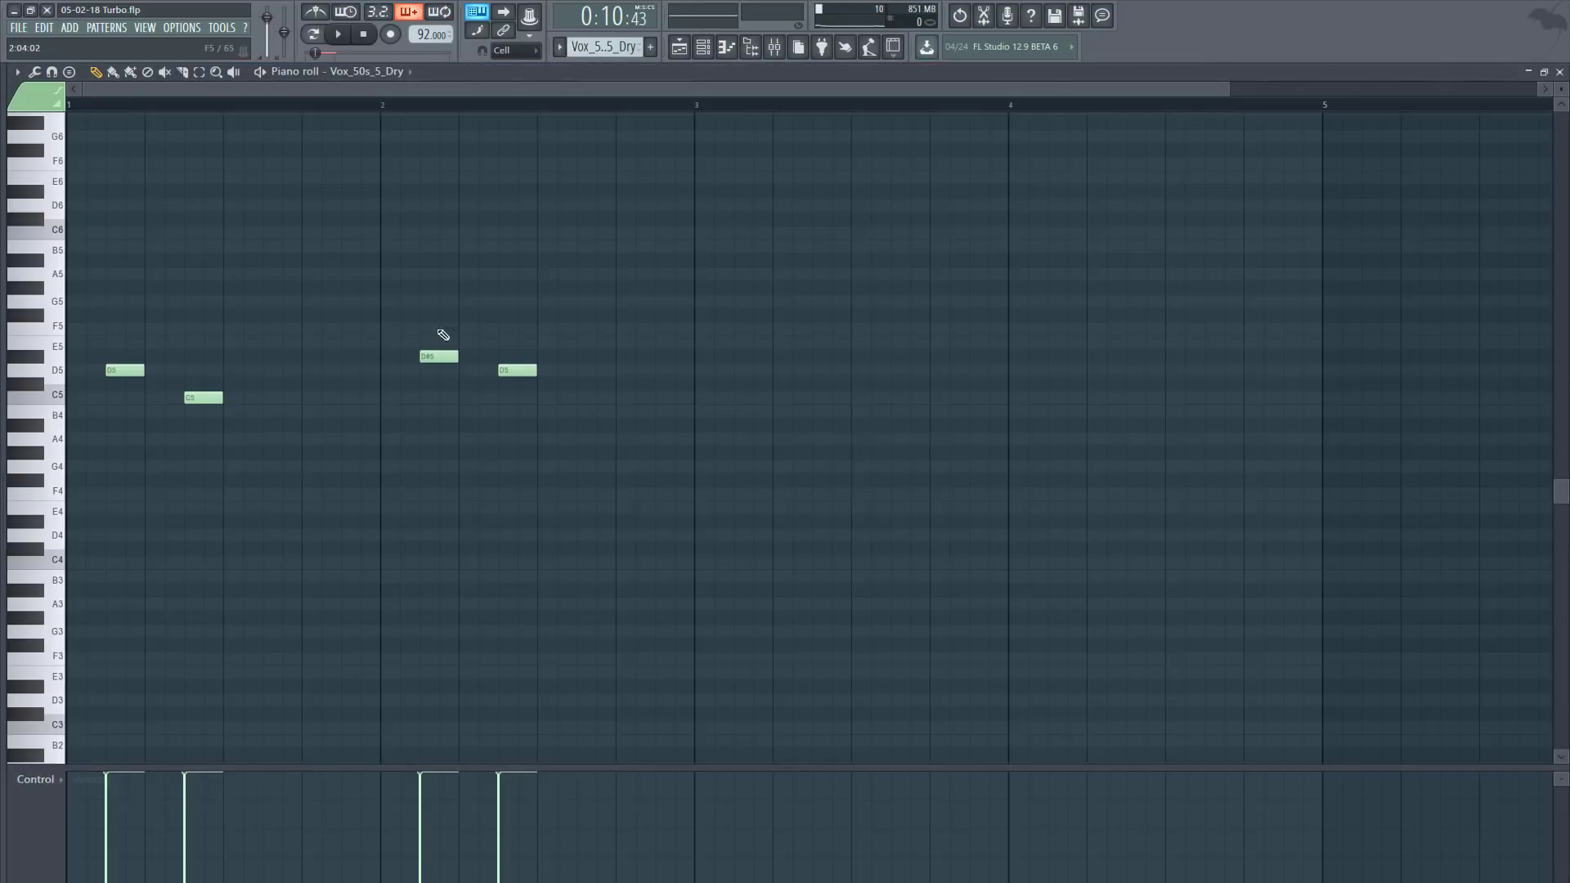
left_click(1560, 72)
- Open the Vox_50s_5_Dry sample in Edison, detect its pitch regions and close Edison
left_click(403, 452)
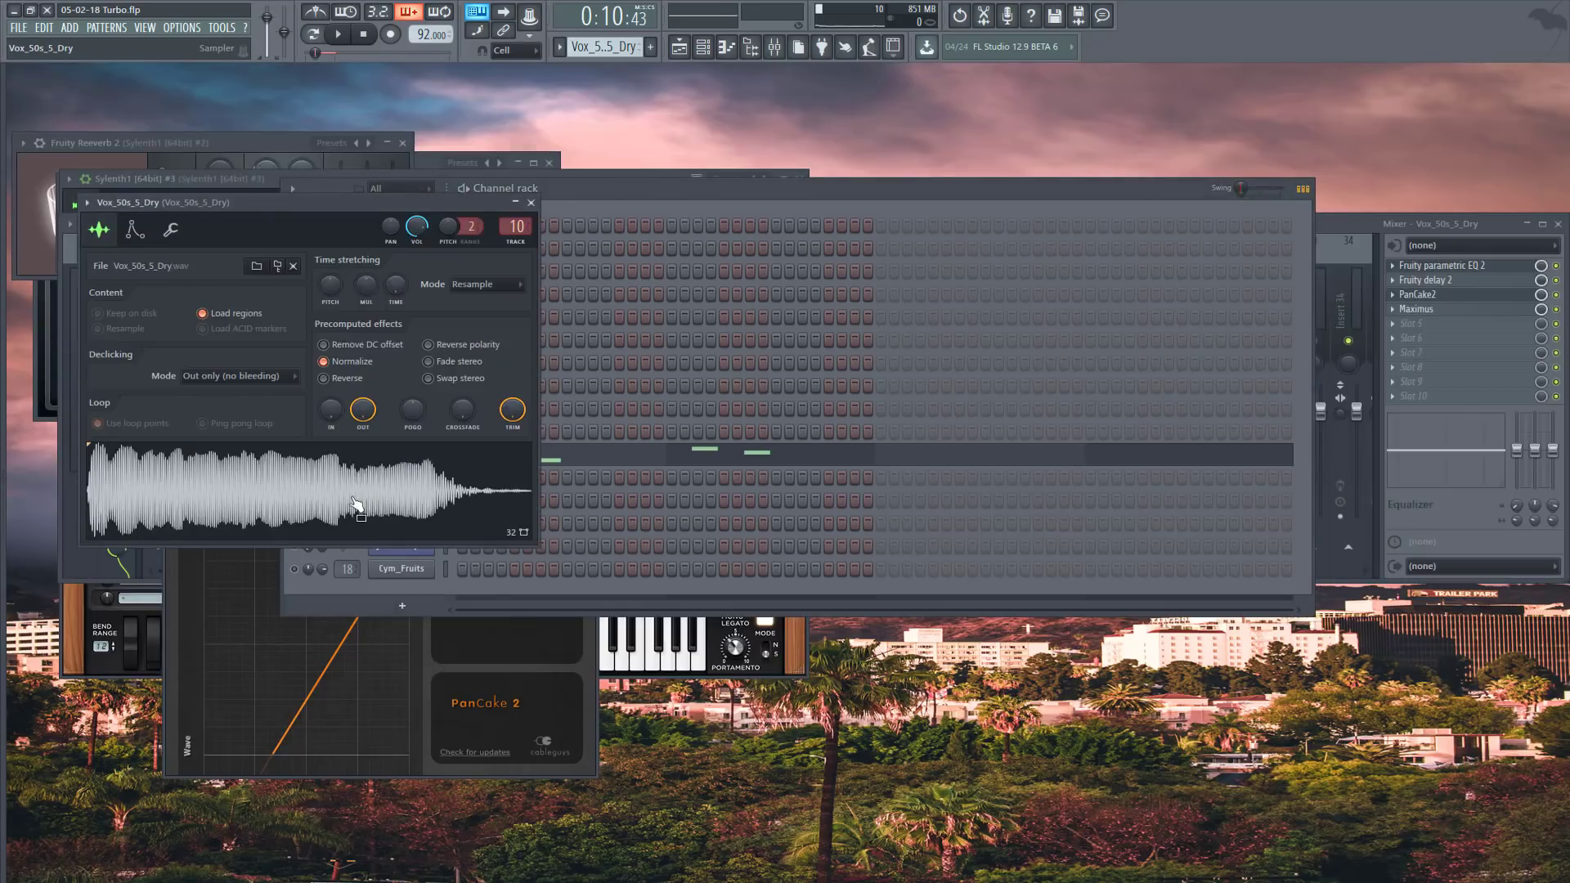
right_click(354, 498)
left_click(385, 535)
left_click(175, 248)
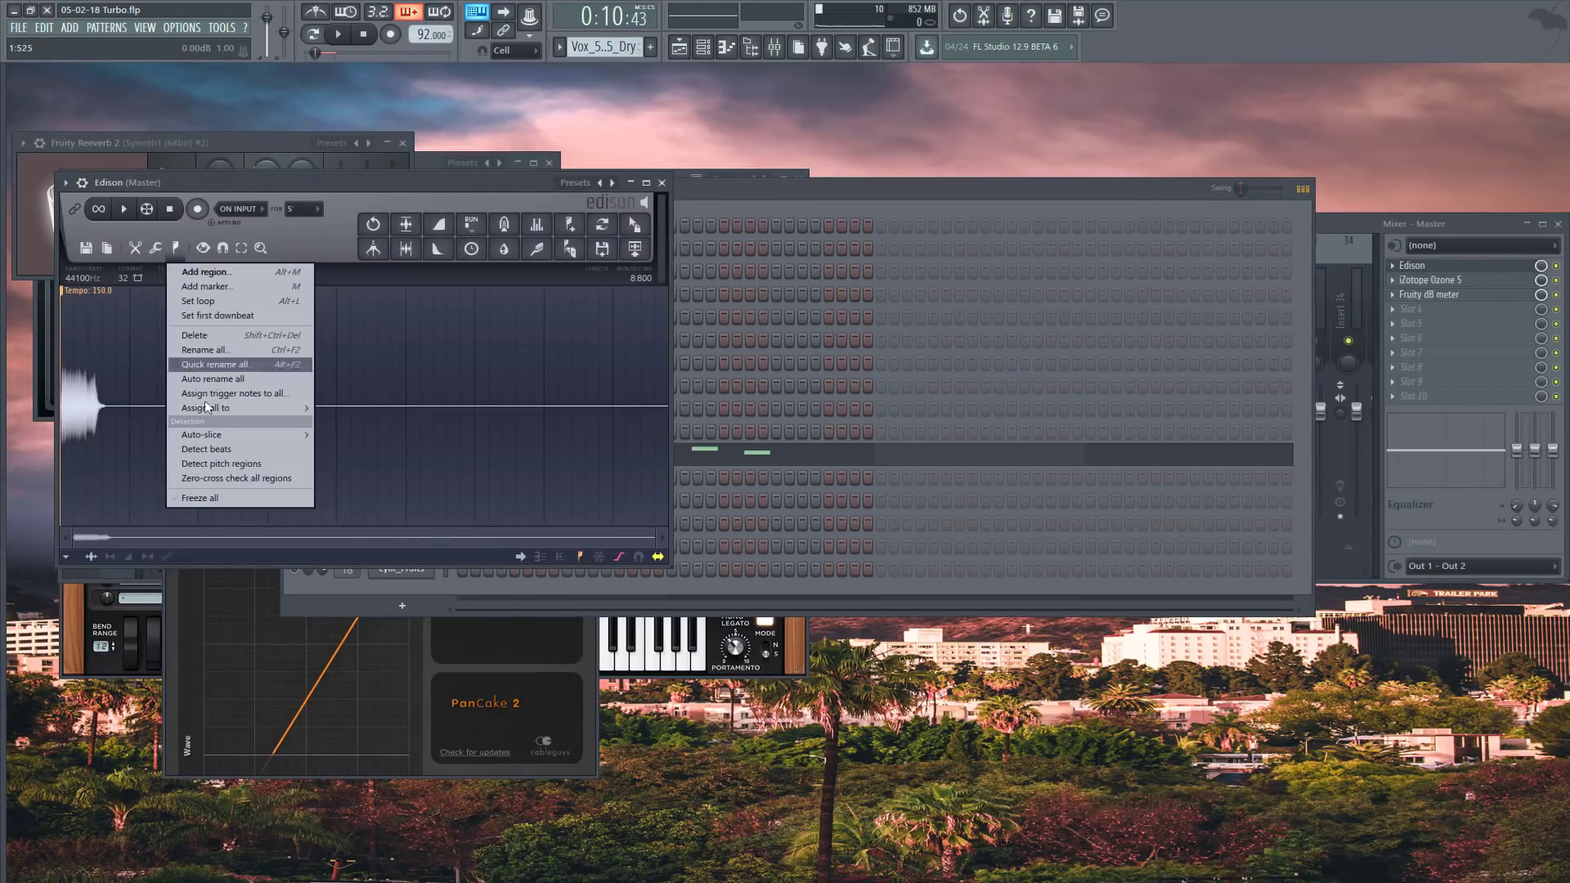
left_click(220, 464)
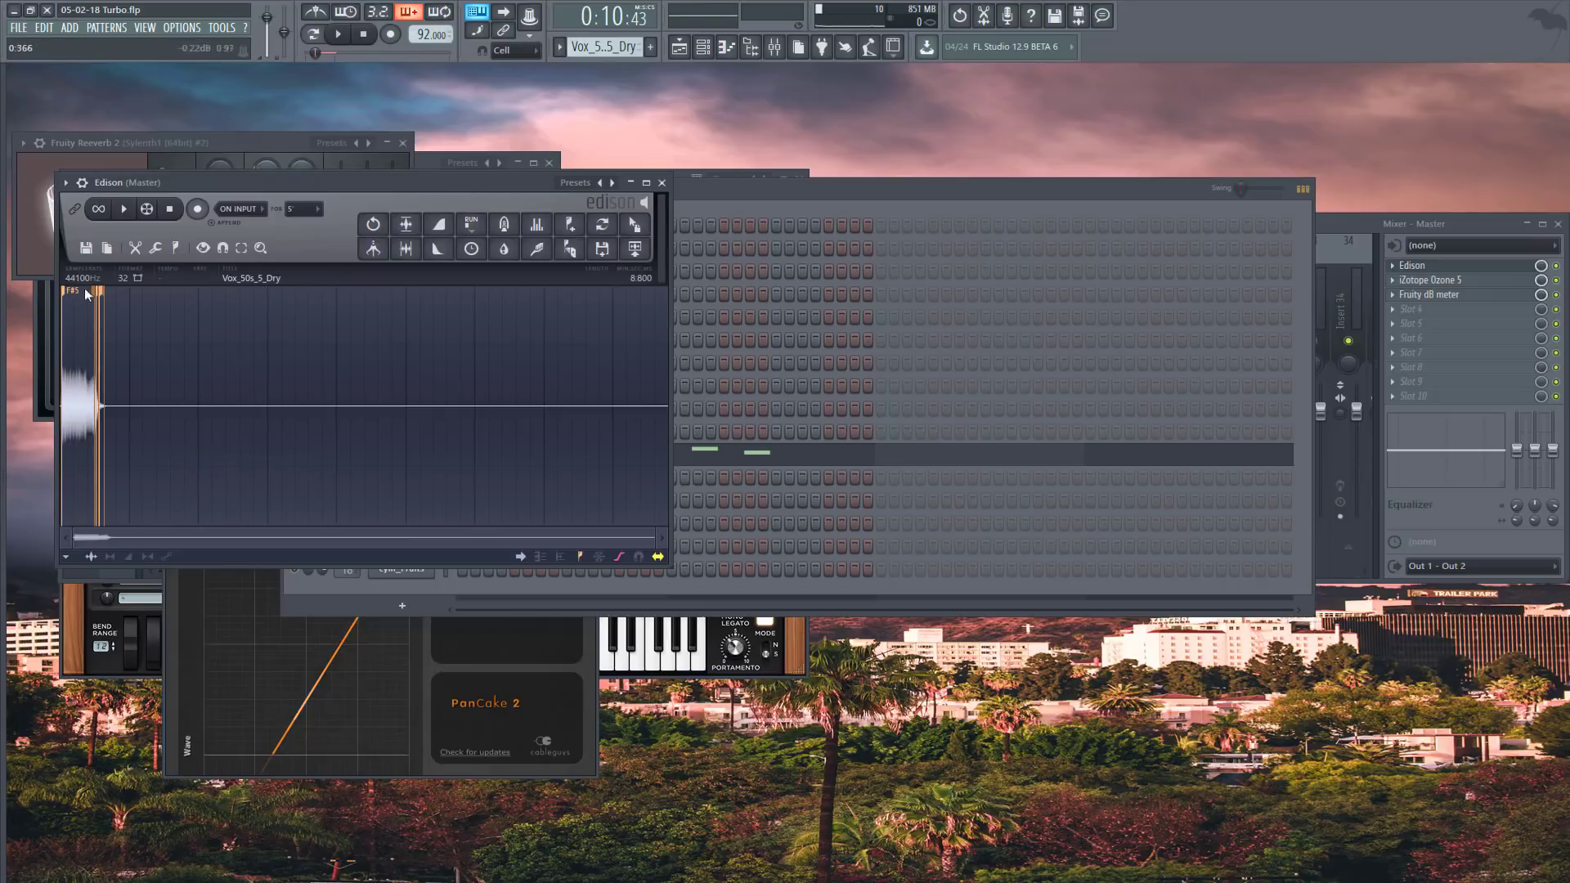
left_click(646, 183)
- Check the Vox_50s_5_Dry sampler's root note, play the pattern while viewing its piano roll, and stop playback
left_click(173, 235)
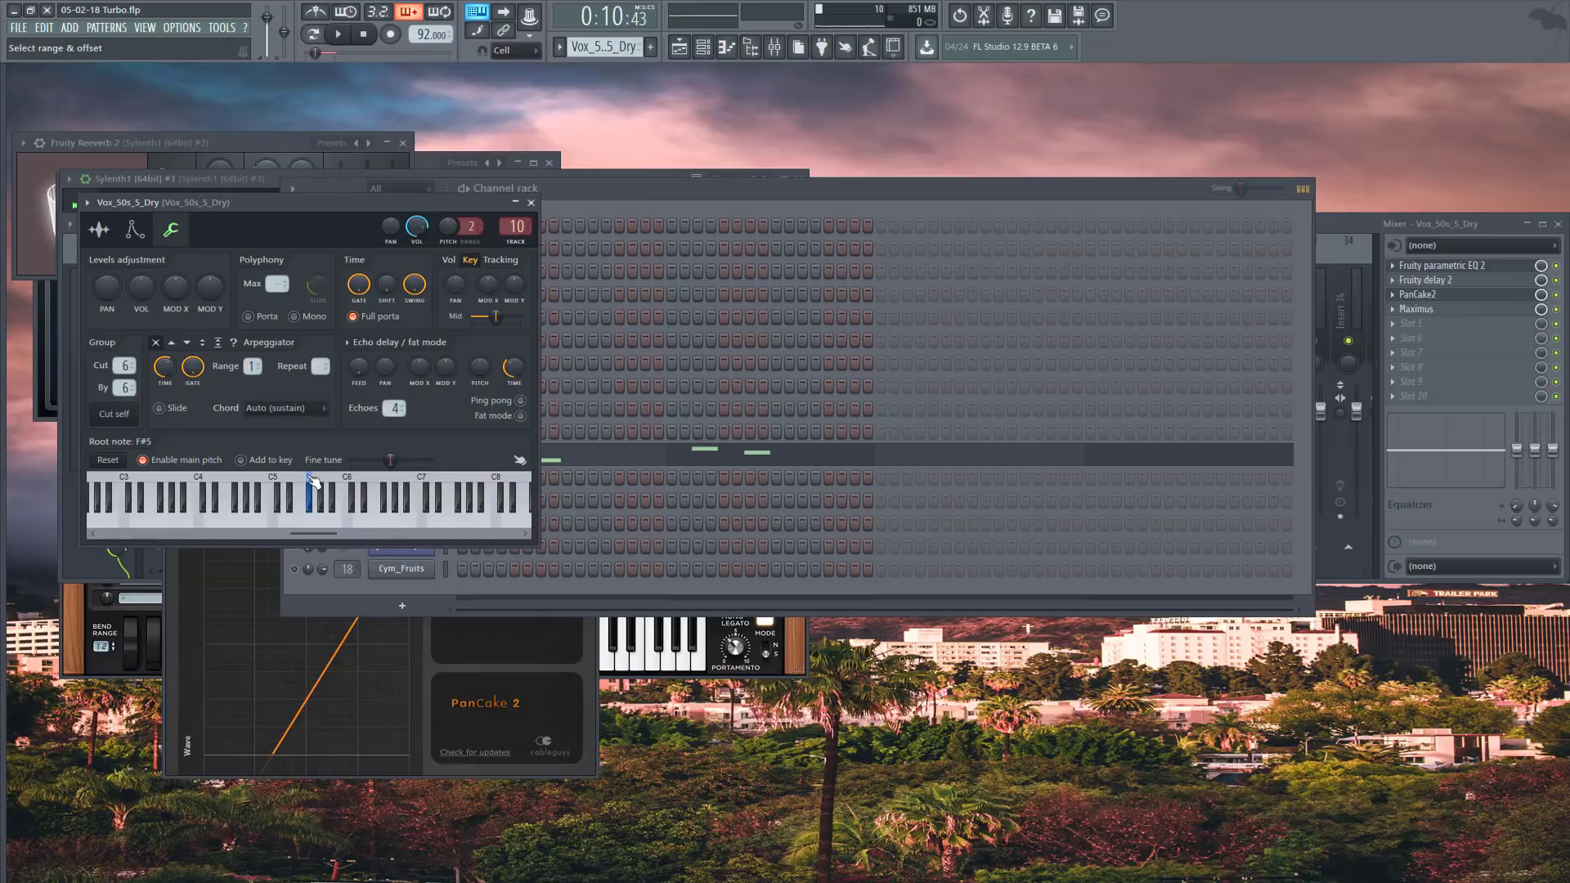
left_click(532, 202)
left_click(508, 453)
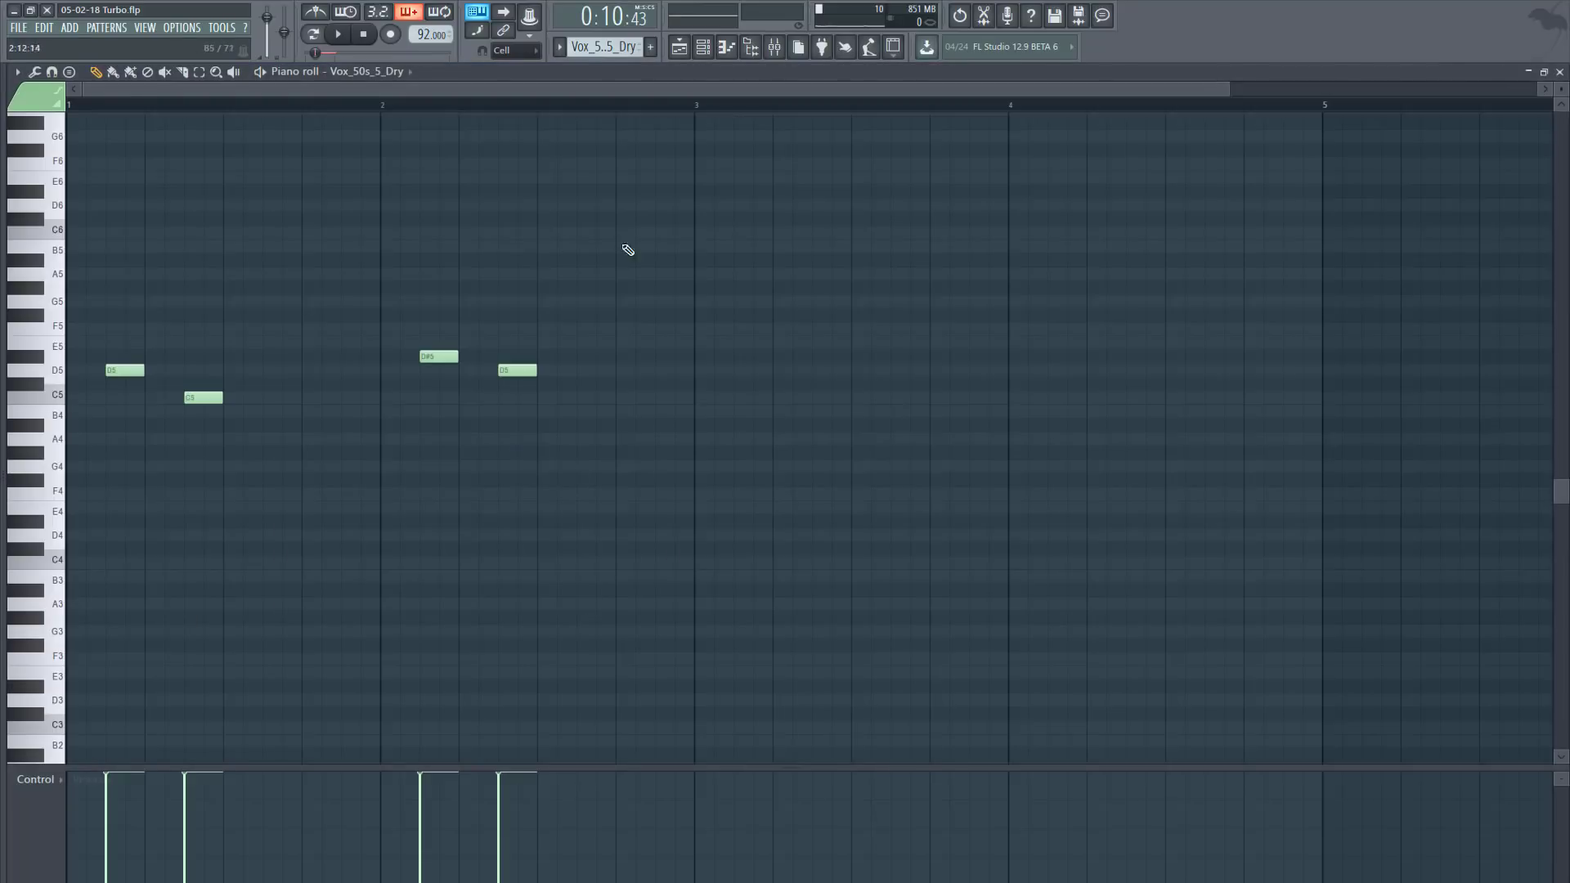
left_click(350, 45)
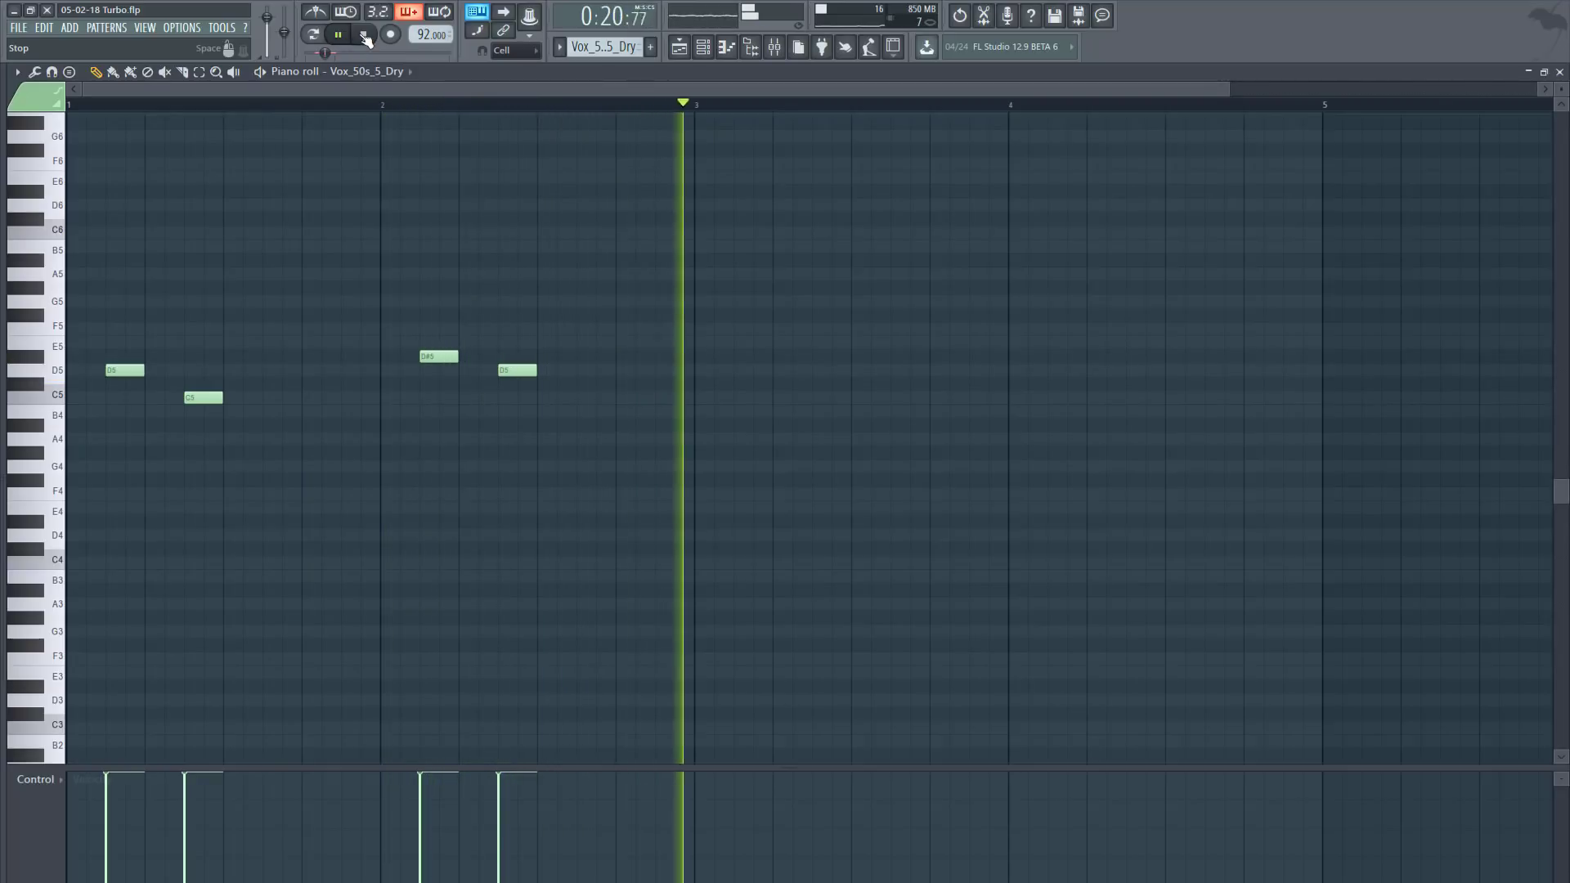
left_click(365, 36)
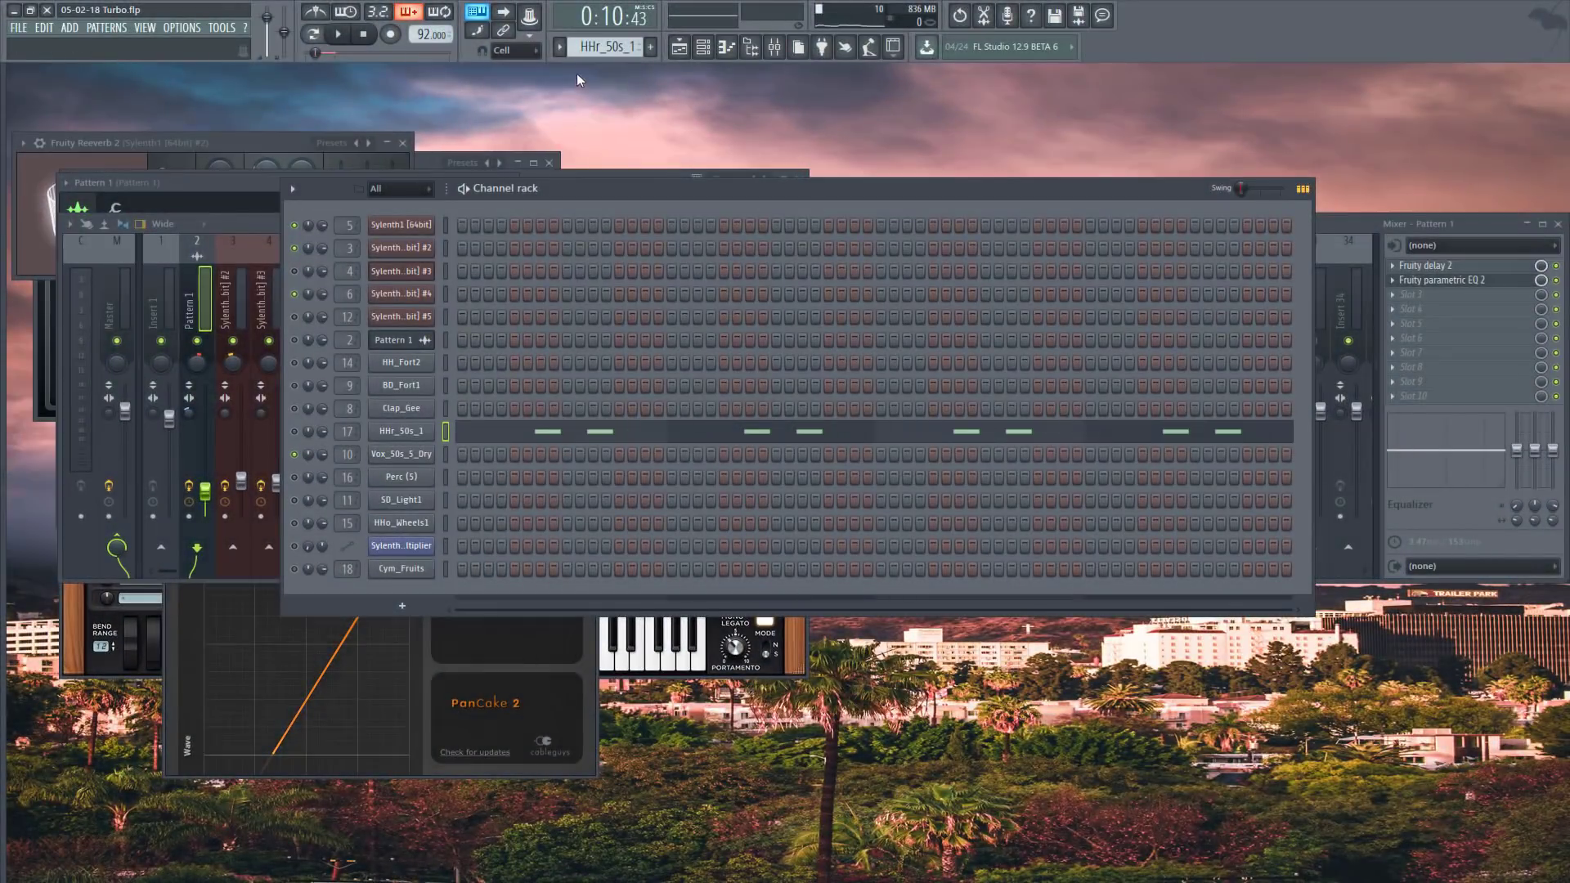
- Switch to the Sylenth1 [64bit] pattern and show its Quick render as audio clip command
scroll(605, 47, "up", 2)
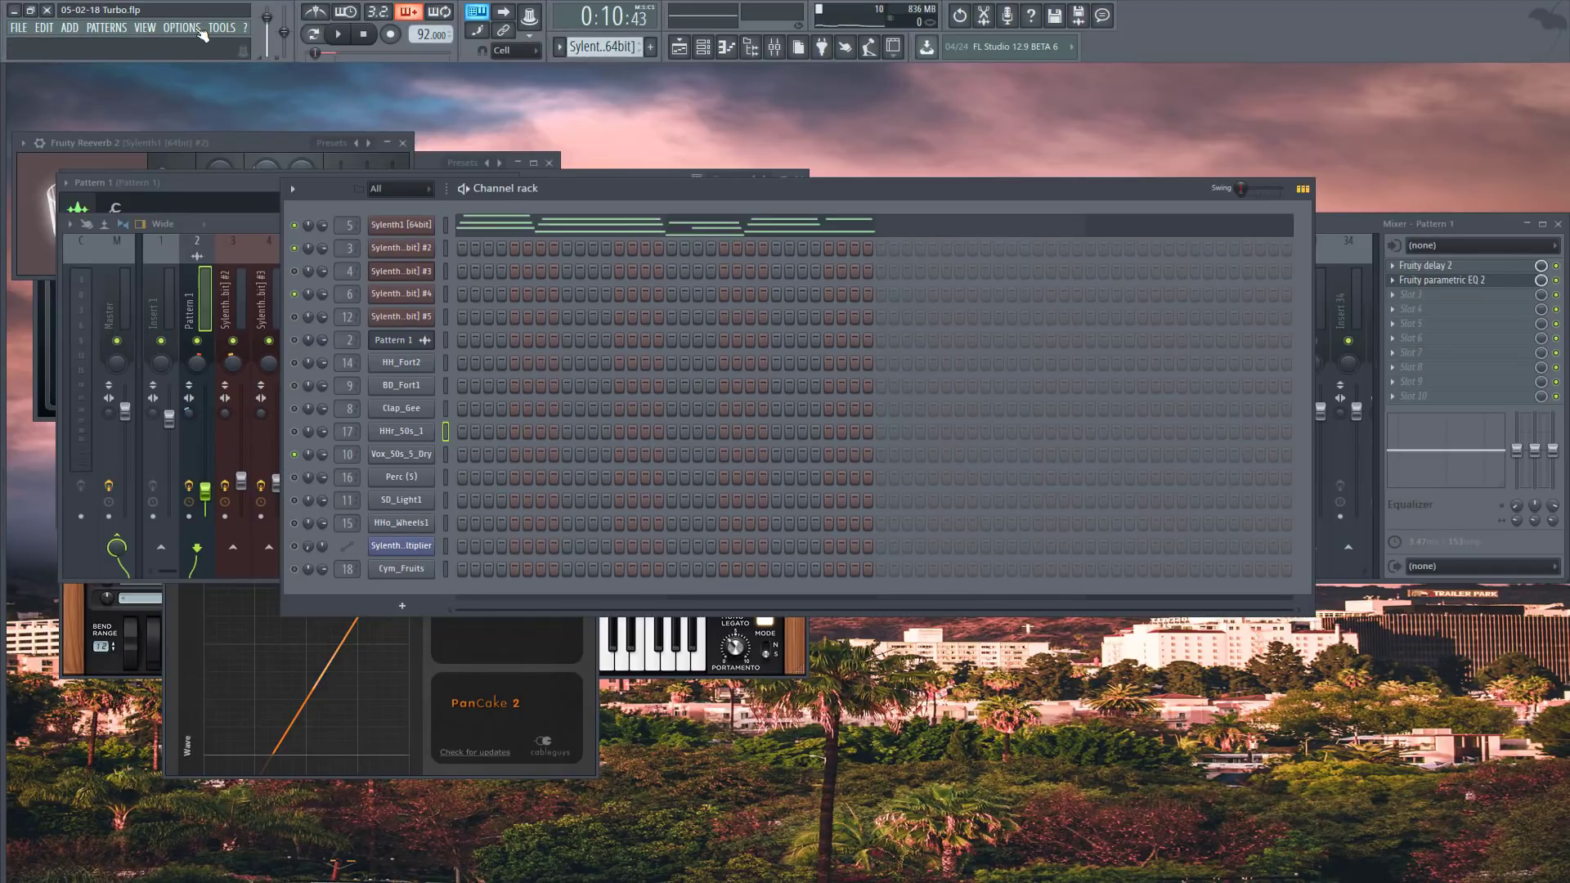
left_click(107, 27)
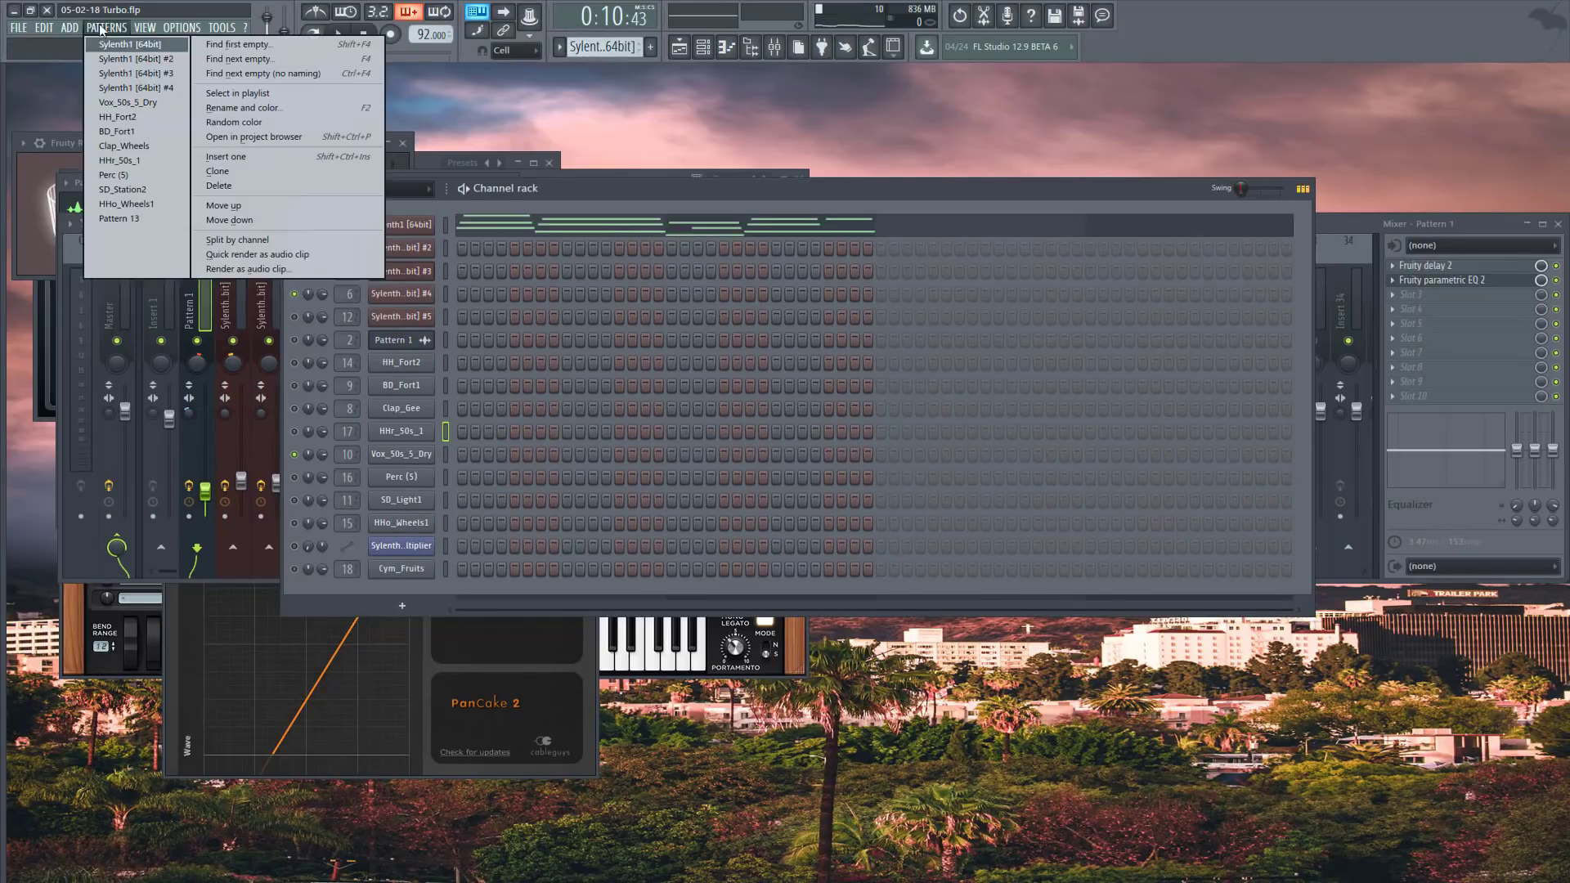
left_click(259, 253)
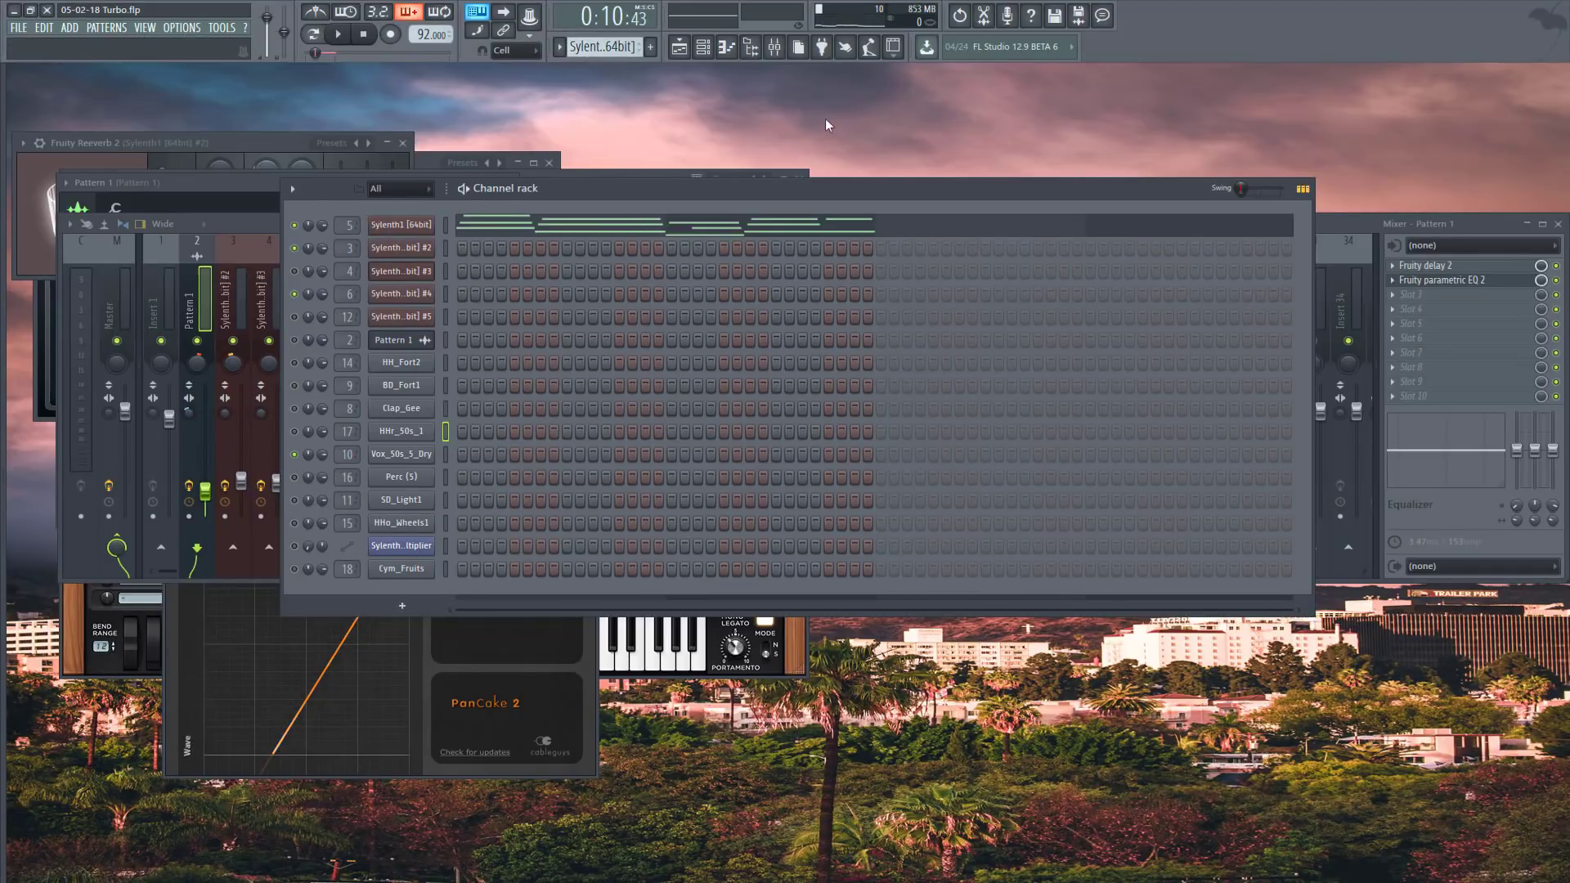
- In the Pattern 1 audio clip's settings, turn on Reverse and choose the e2 generic time-stretching mode
left_click(399, 342)
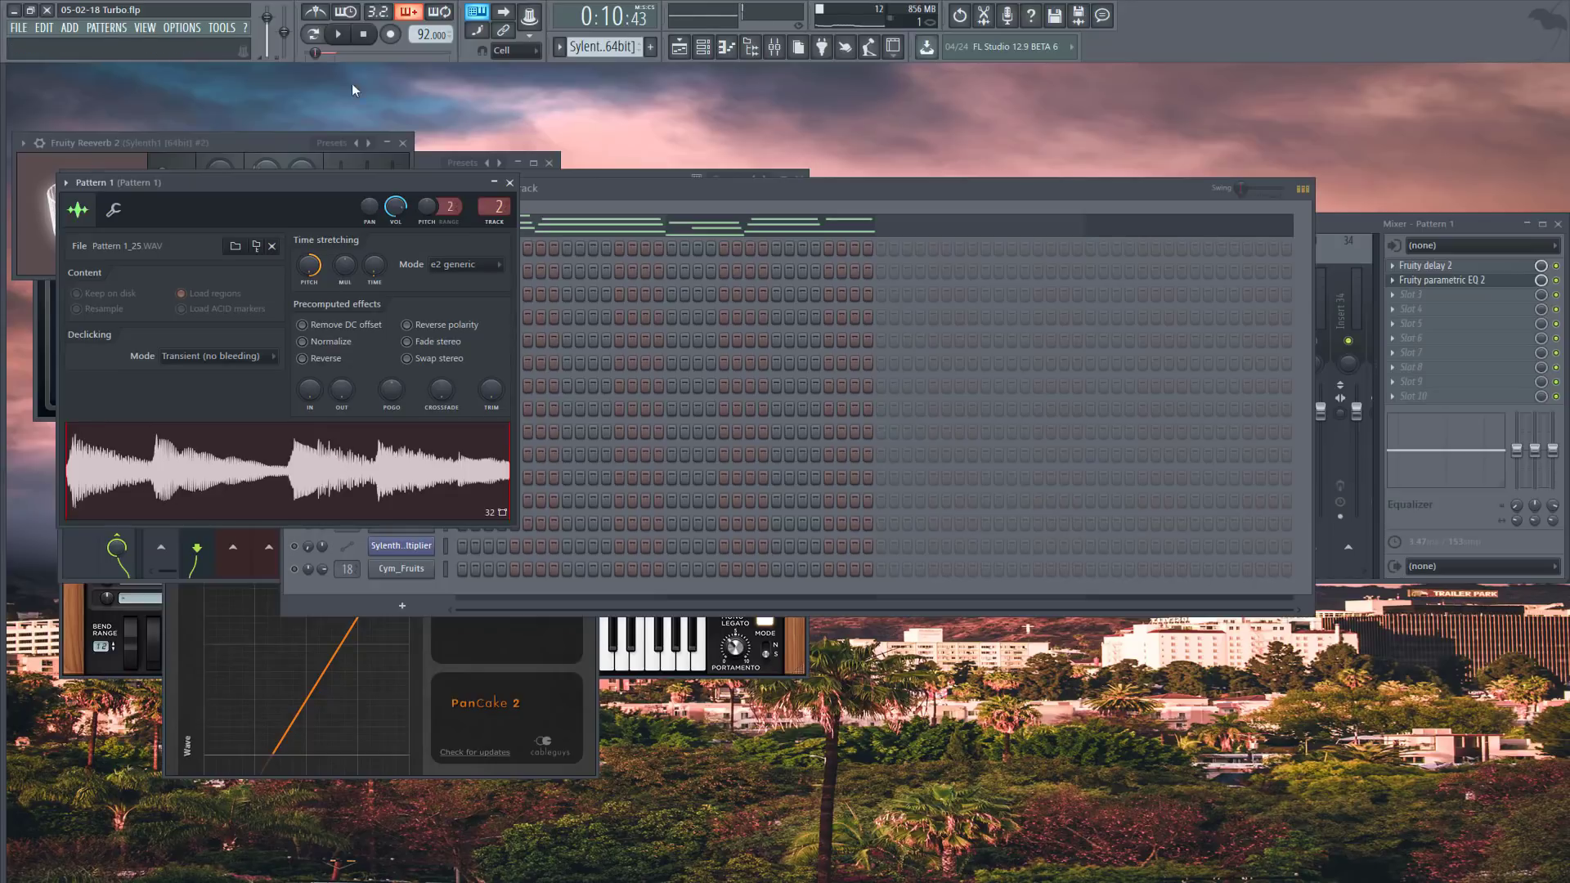
left_click(304, 359)
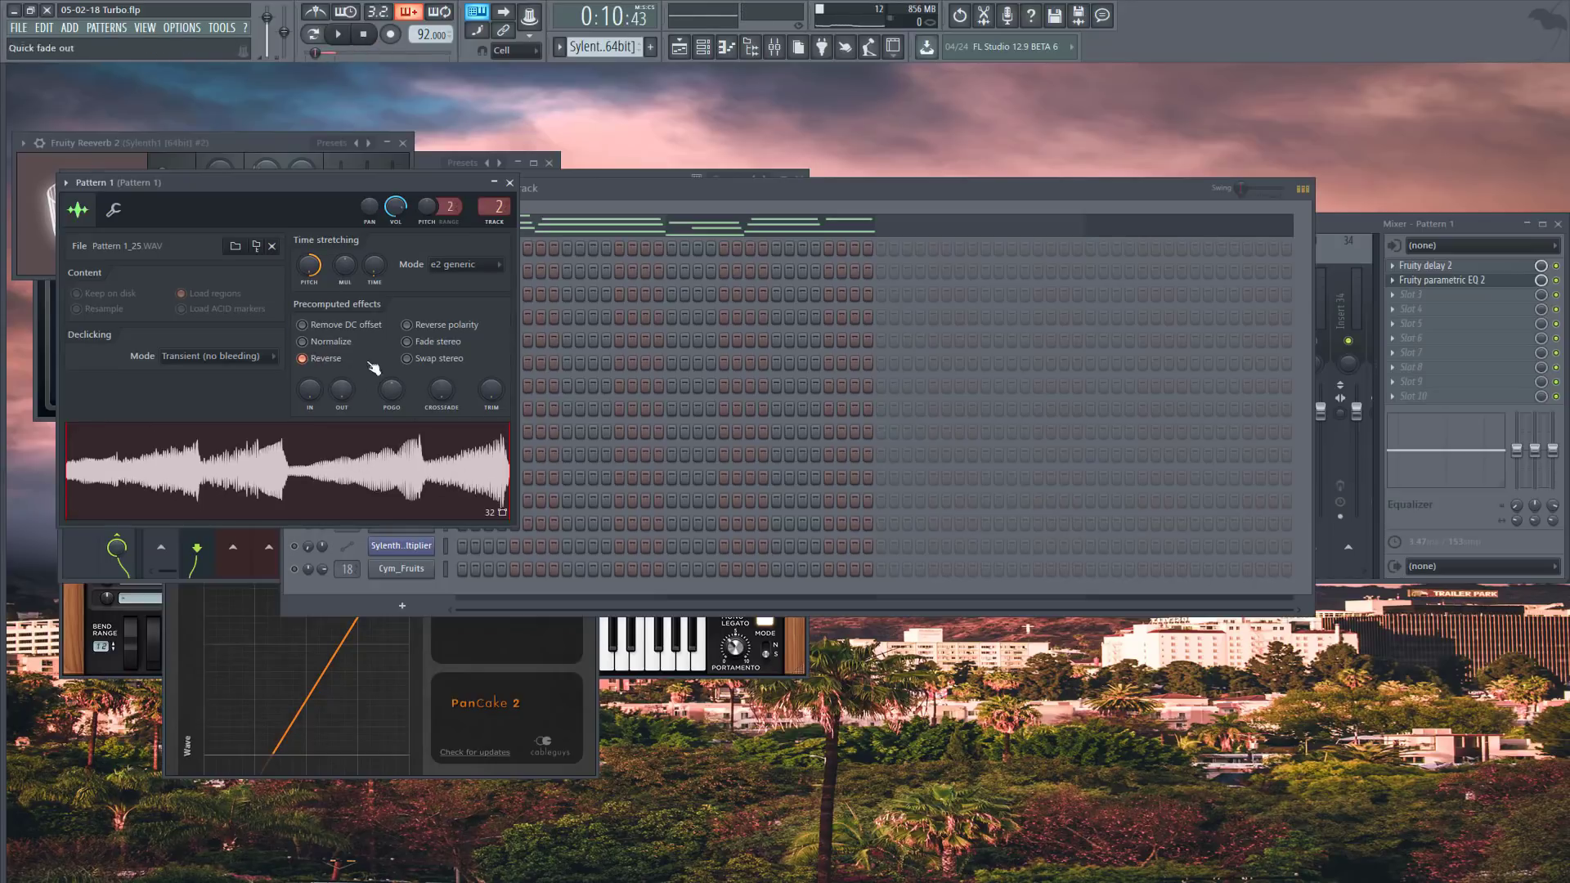
left_click(487, 271)
left_click(489, 291)
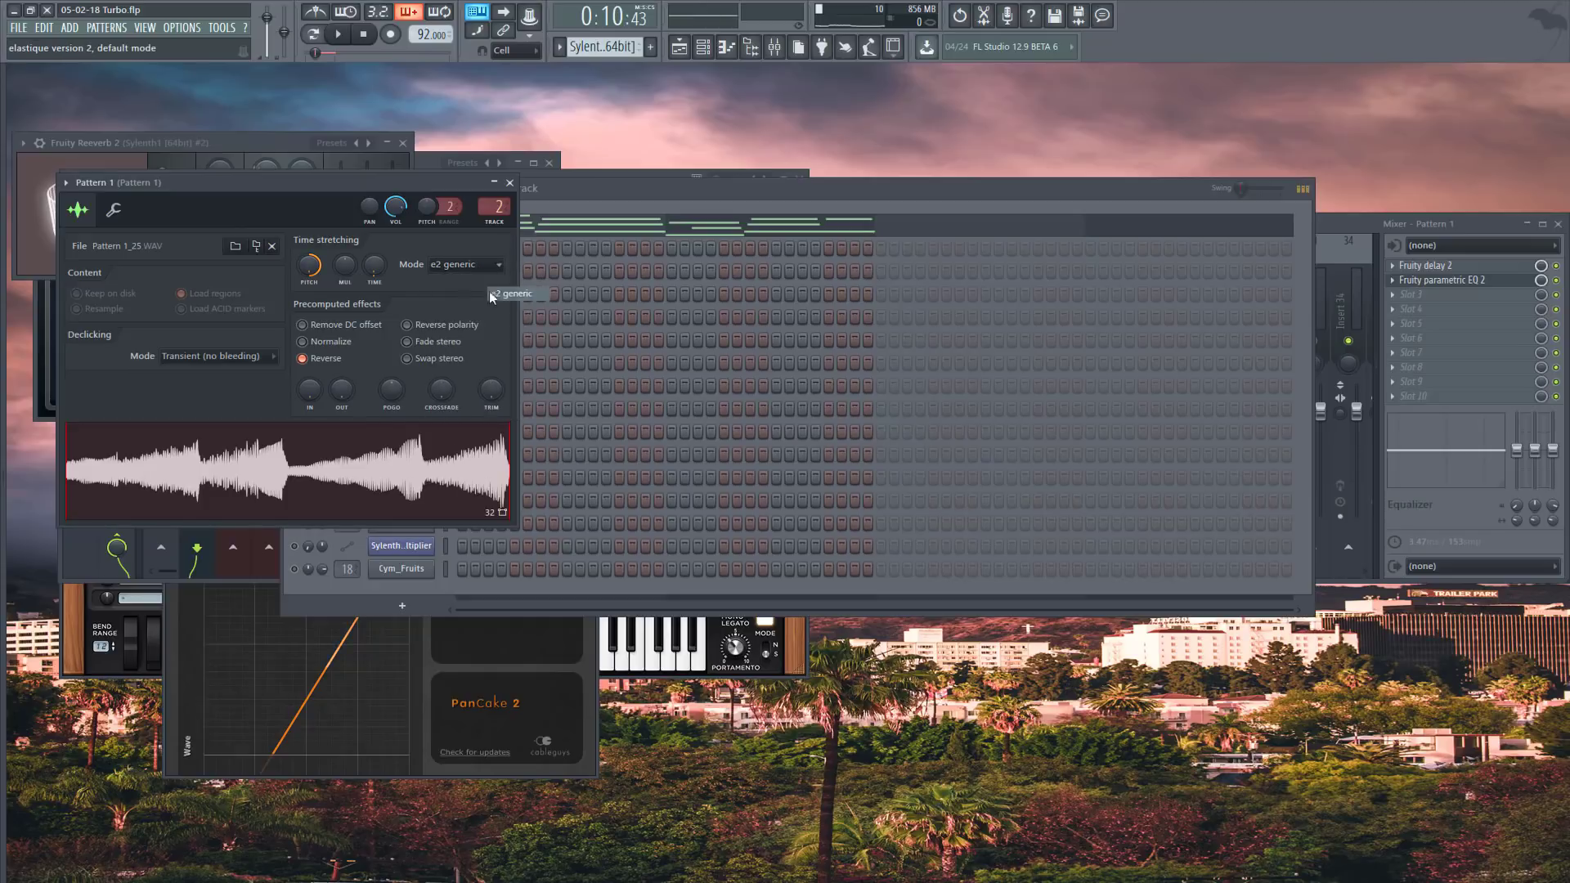
right_click(374, 266)
left_click(399, 352)
- Open the playlist, select the Track 15 clips between bars 5 and 9 to show them, and clear the selection
left_click(690, 50)
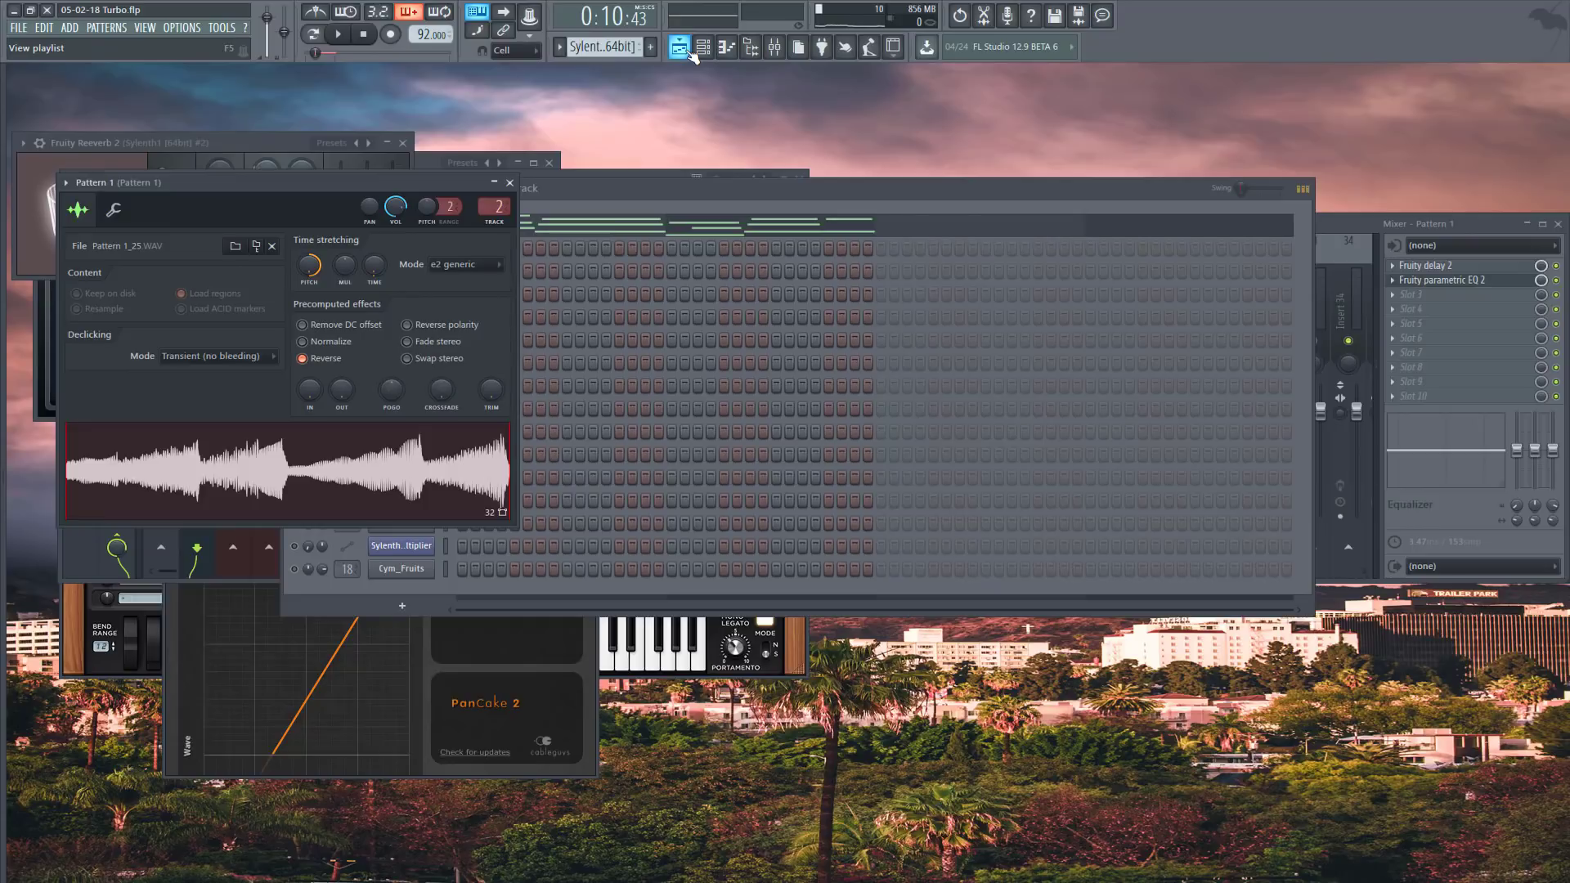
scroll(640, 282, "up", 3)
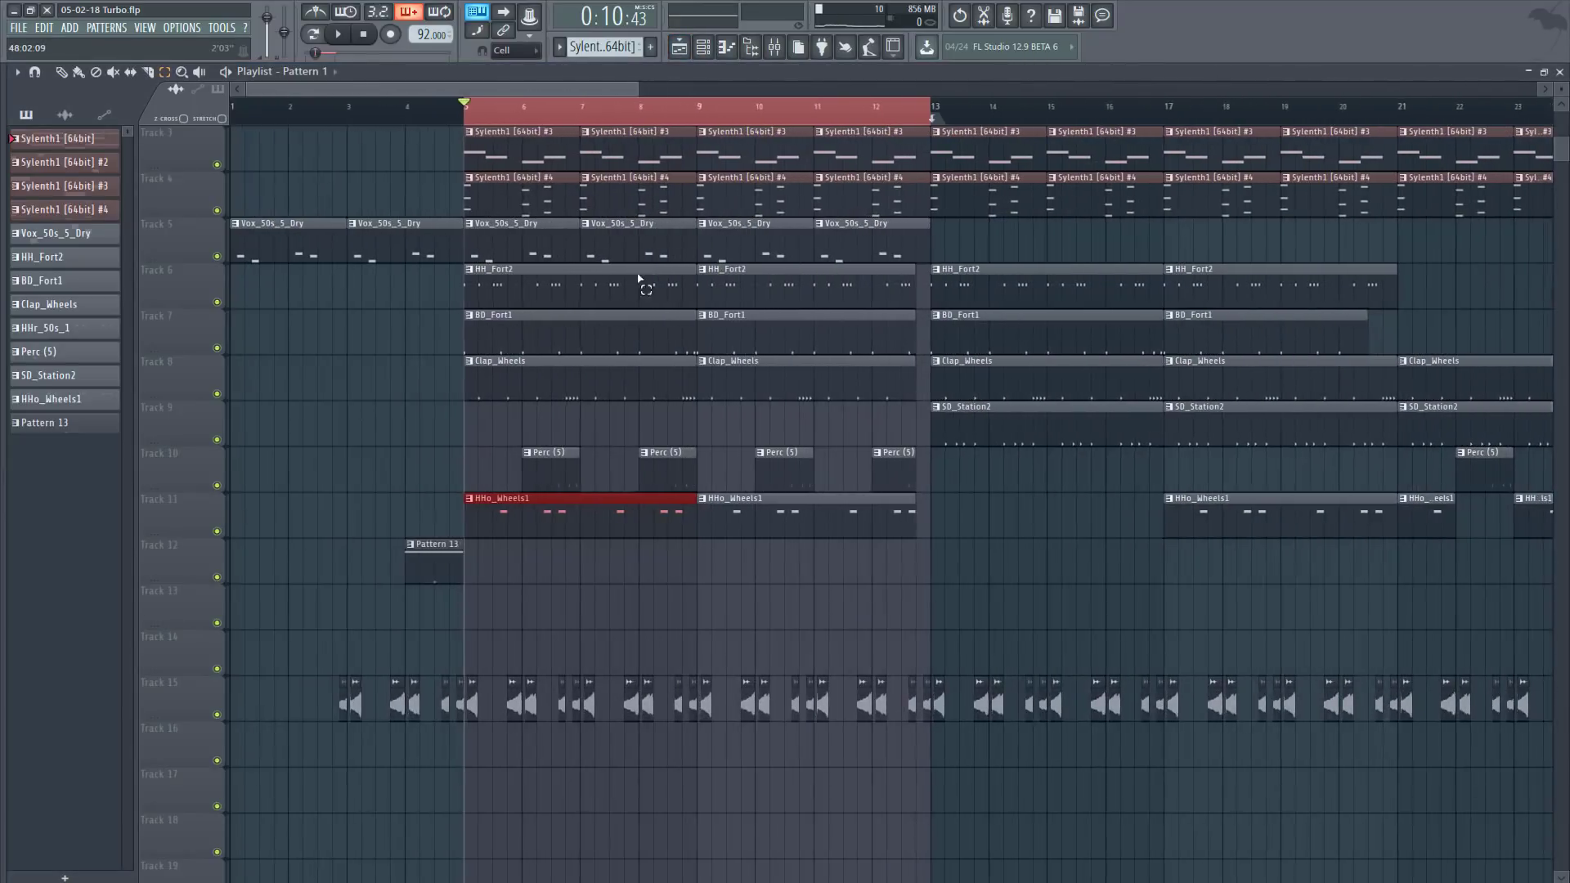
left_click_drag(476, 678, 694, 736)
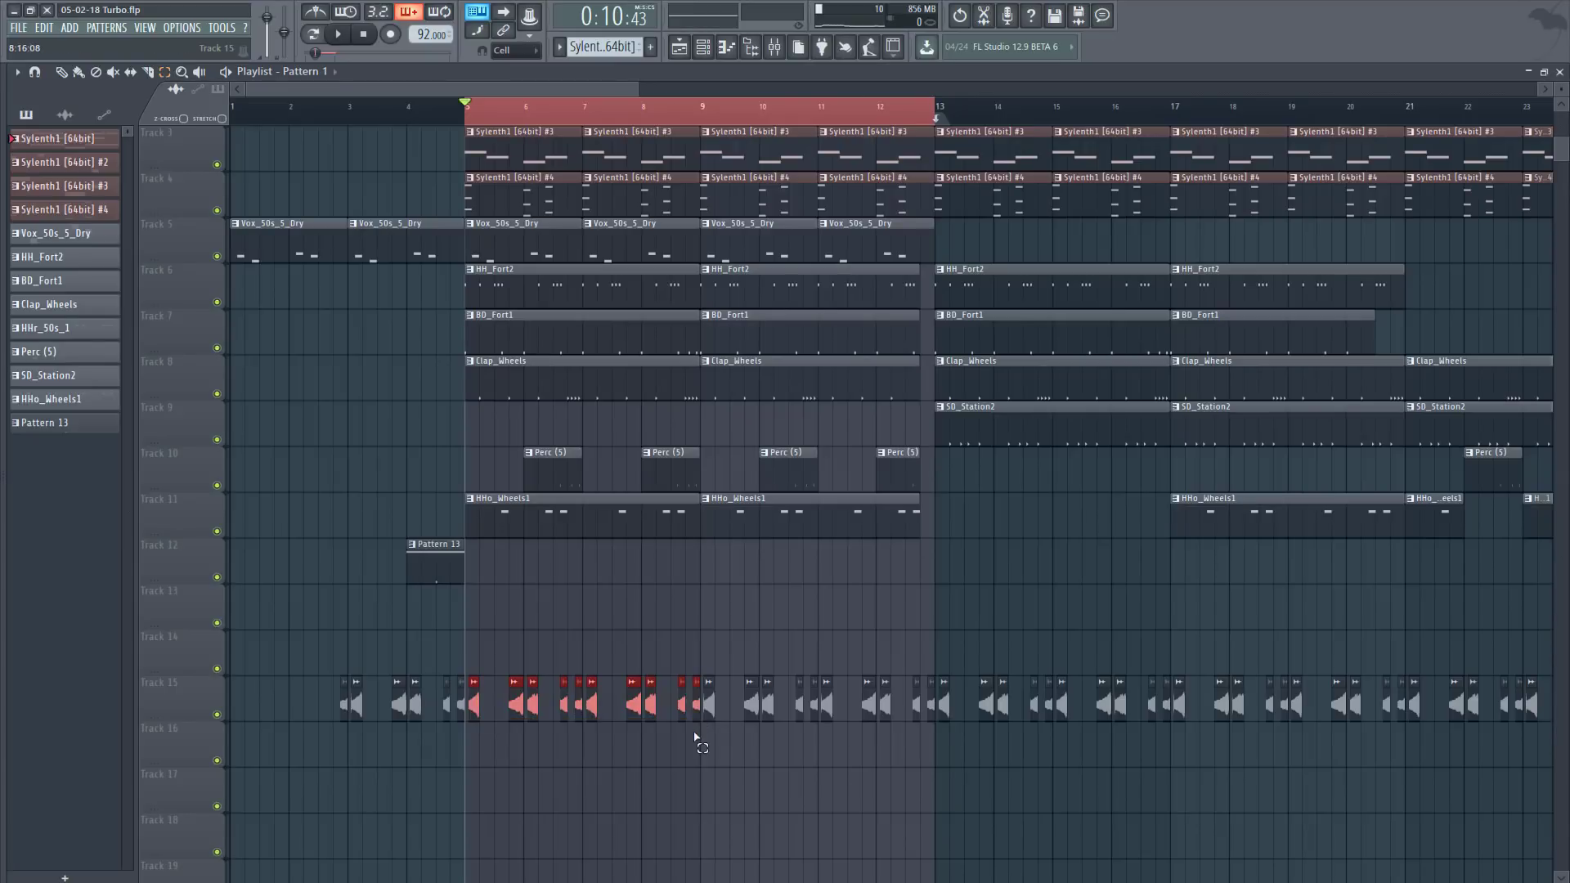
left_click(691, 745)
- Start playback, leave the playlist and reopen the Pattern 1 audio clip's settings
left_click(338, 34)
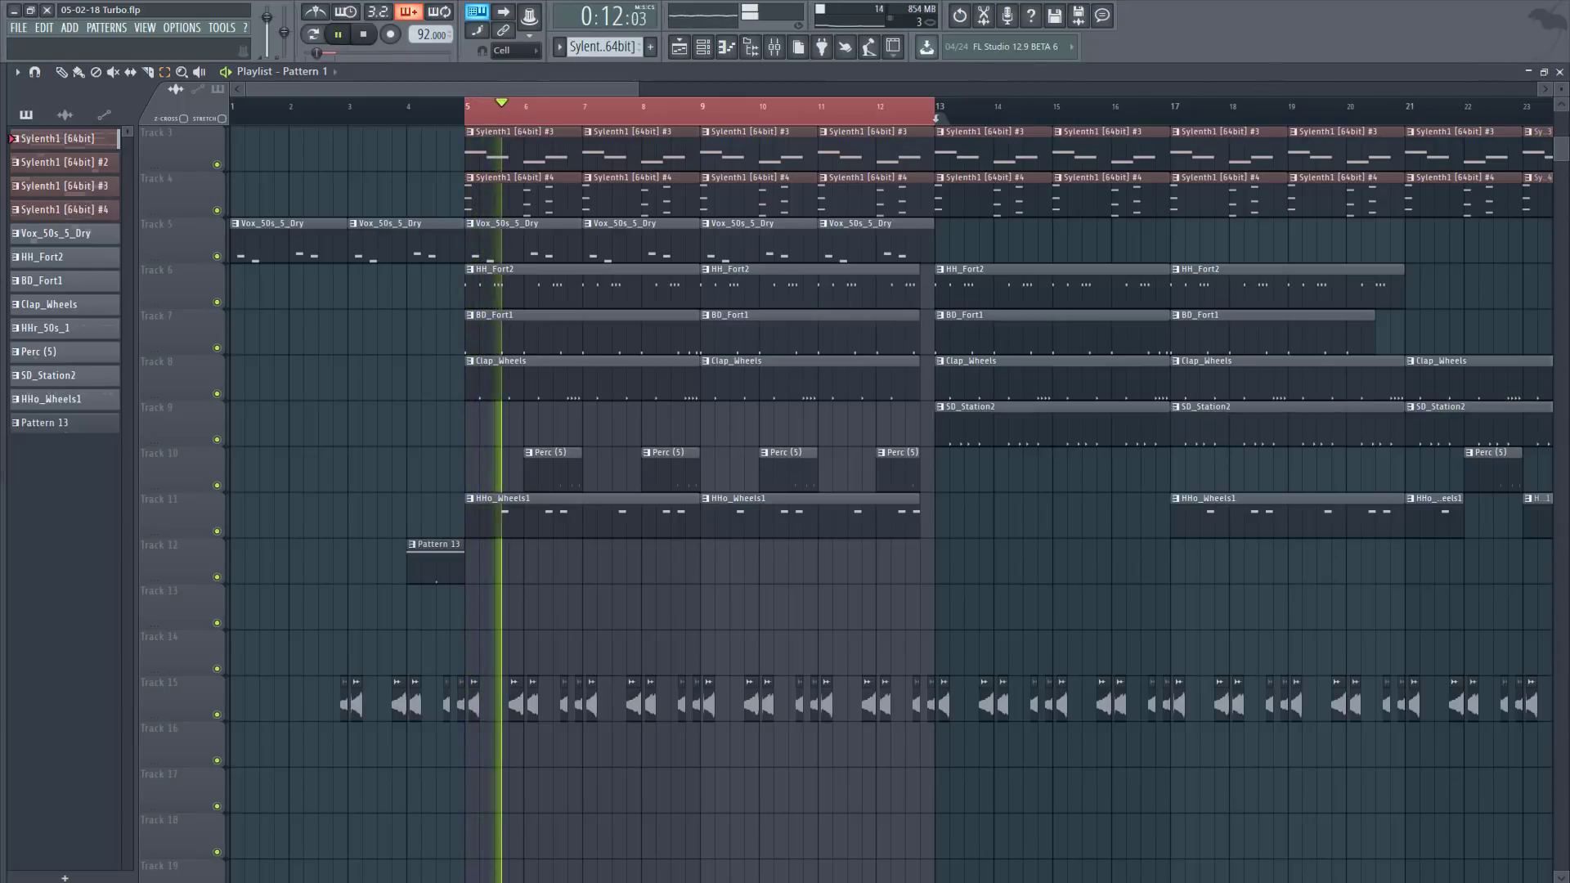
key("F5")
left_click(889, 529)
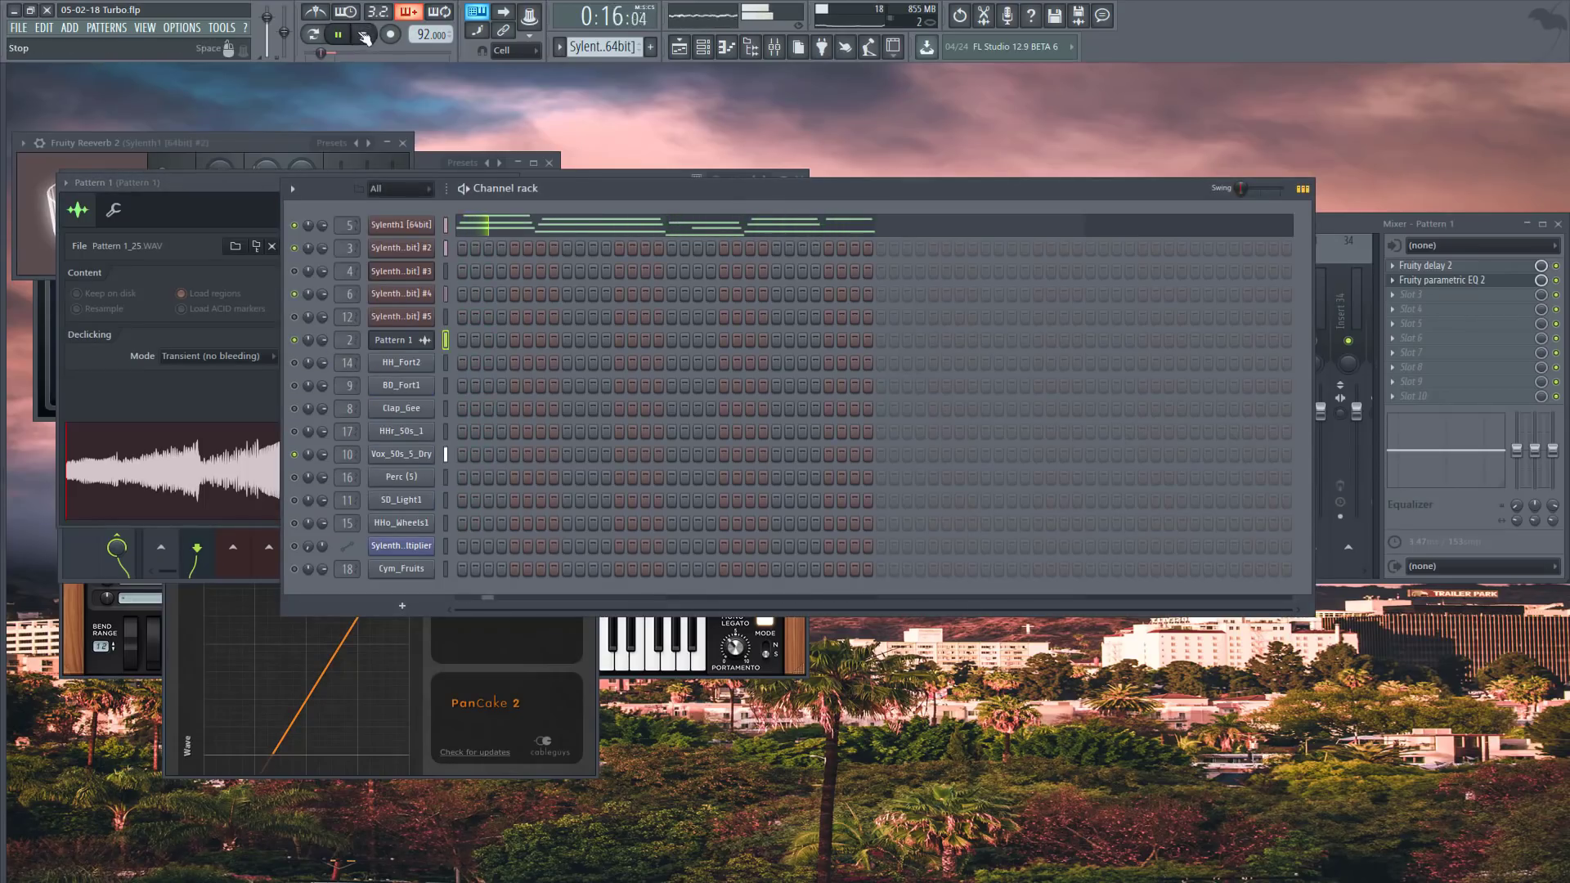
left_click(421, 340)
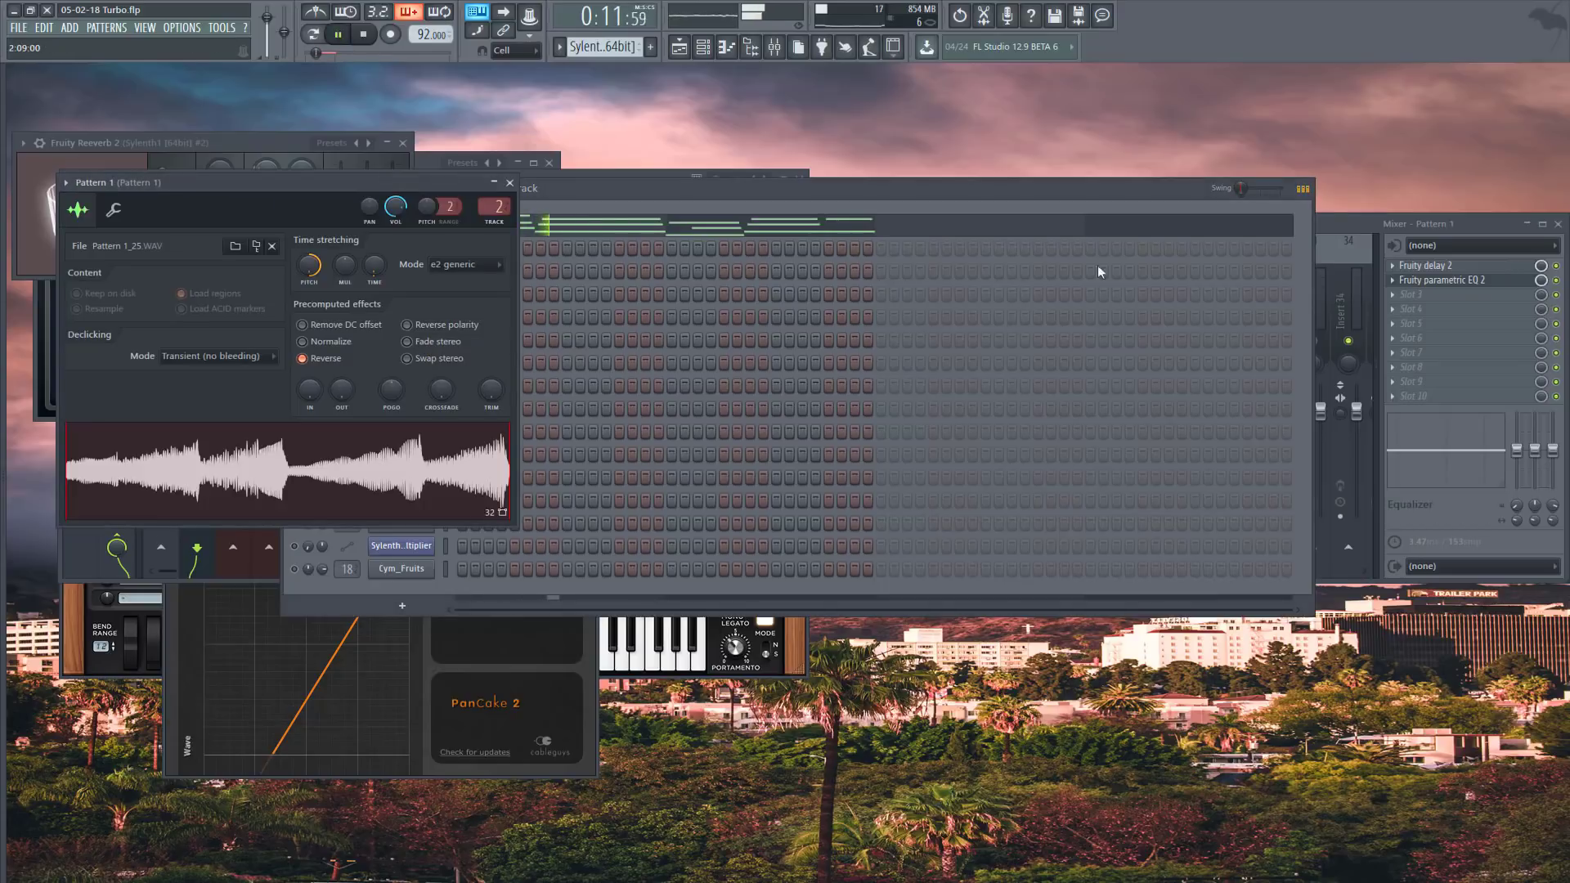
- Solo the Pattern 1 mixer track, bring in the Sylenth1 tracks 3, 4 and 5, unmute all tracks and stop playback
left_click(1364, 229)
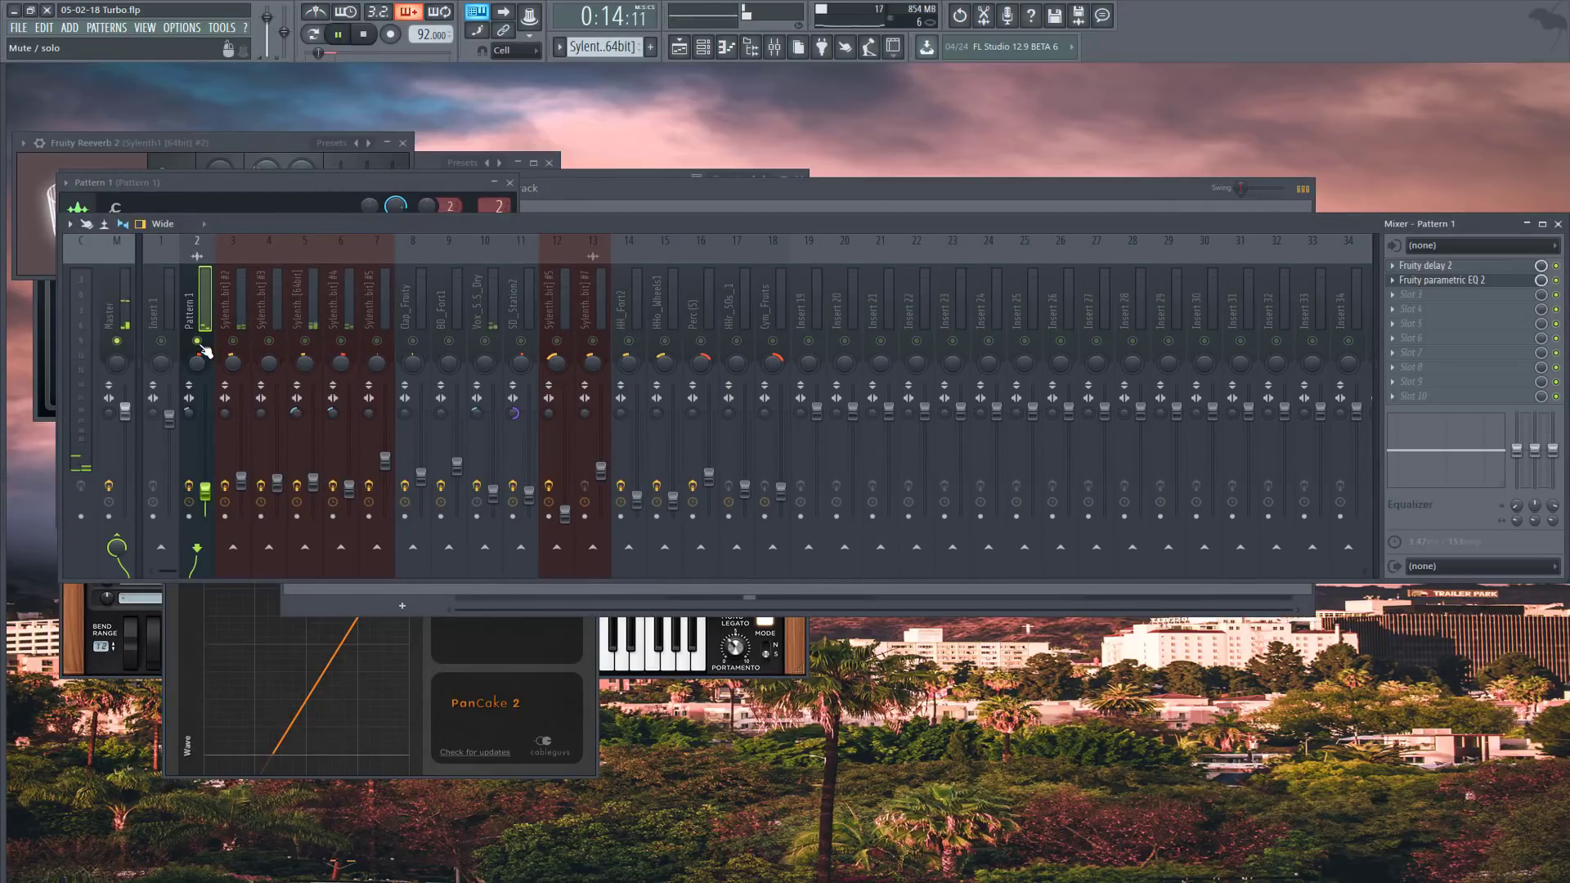
left_click(236, 342)
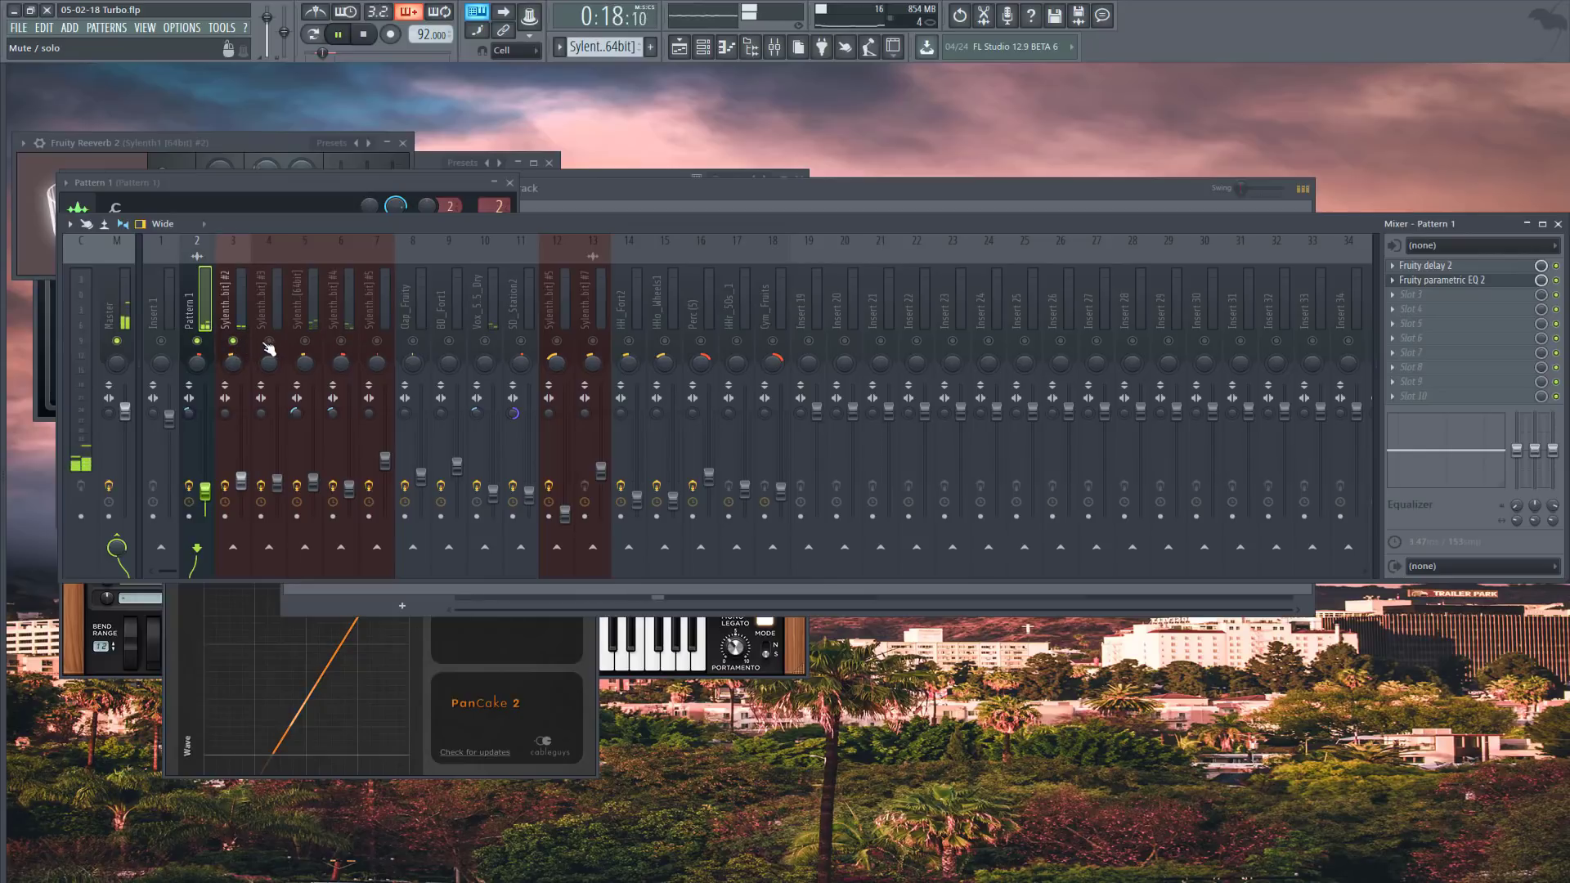
left_click(270, 340)
left_click(305, 340)
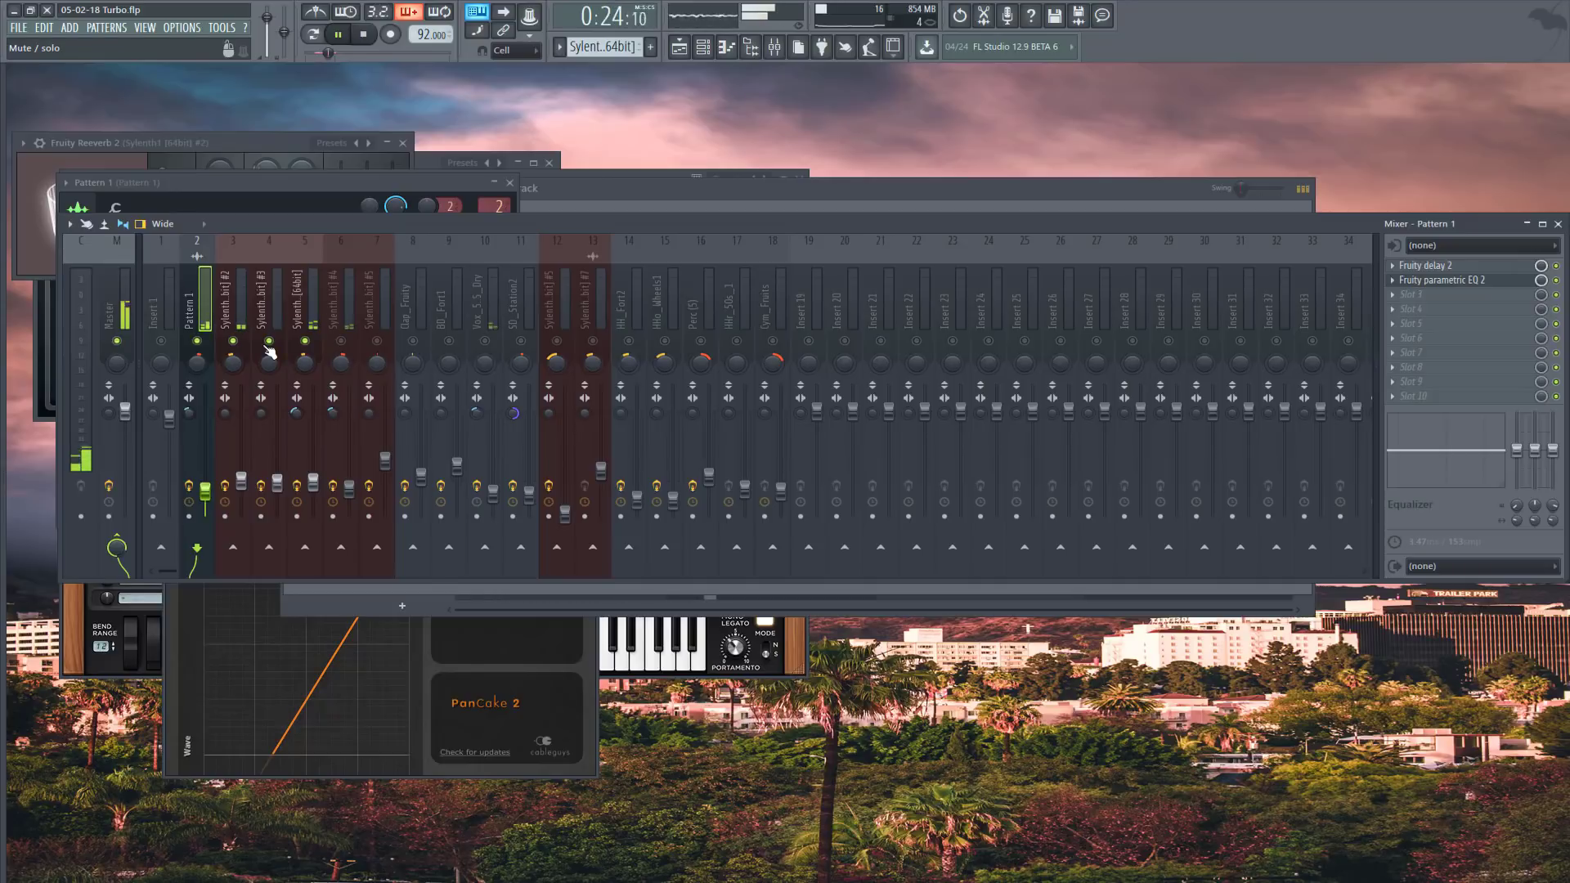
right_click(233, 340)
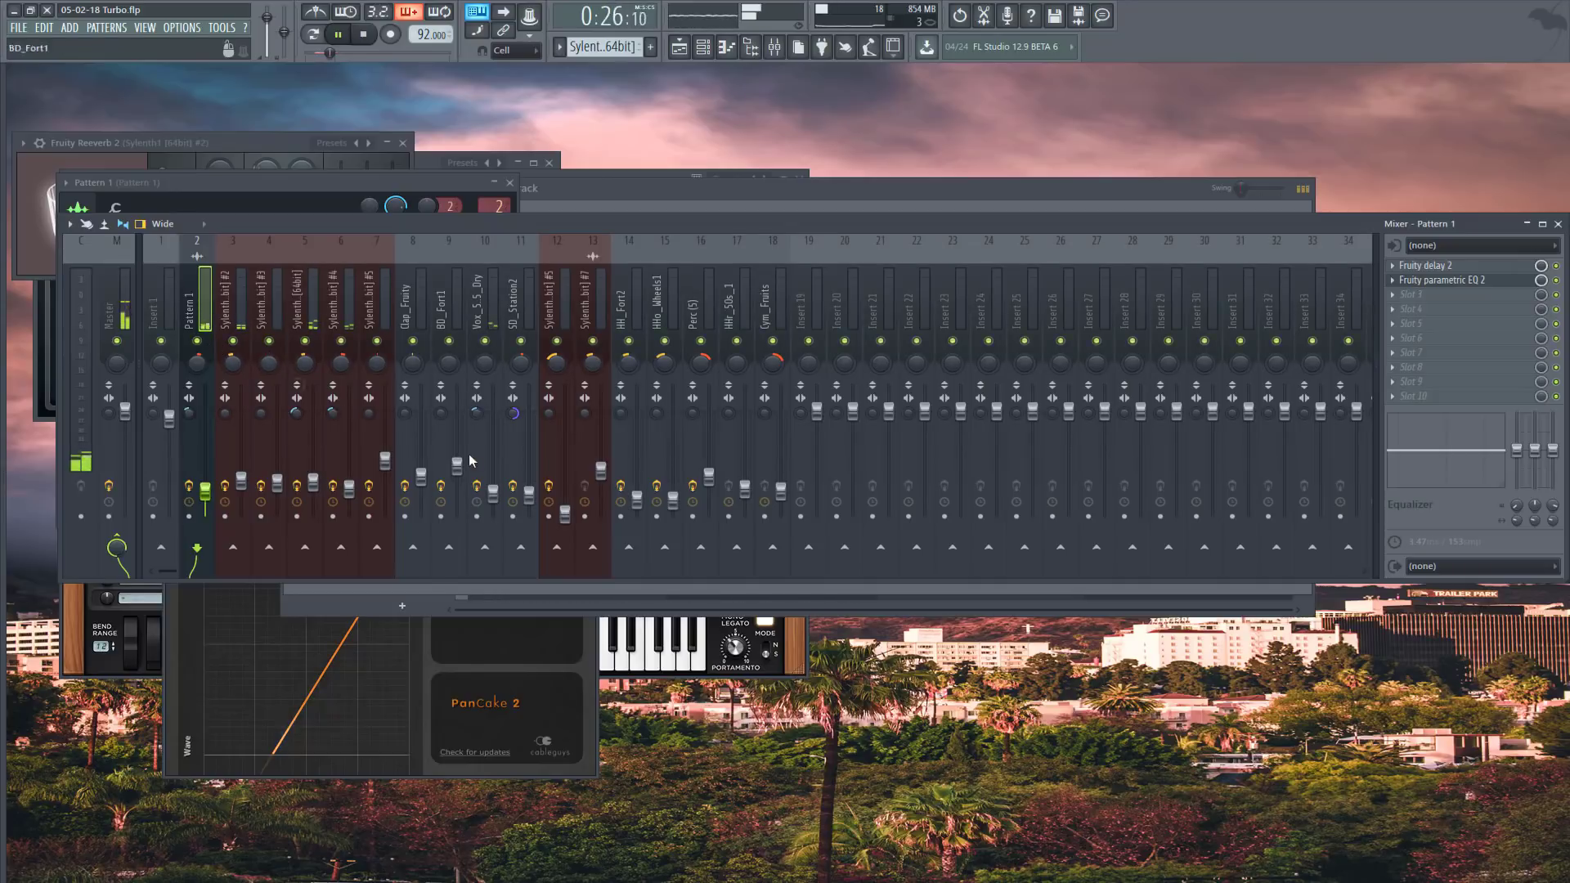
key("F6")
key("space")
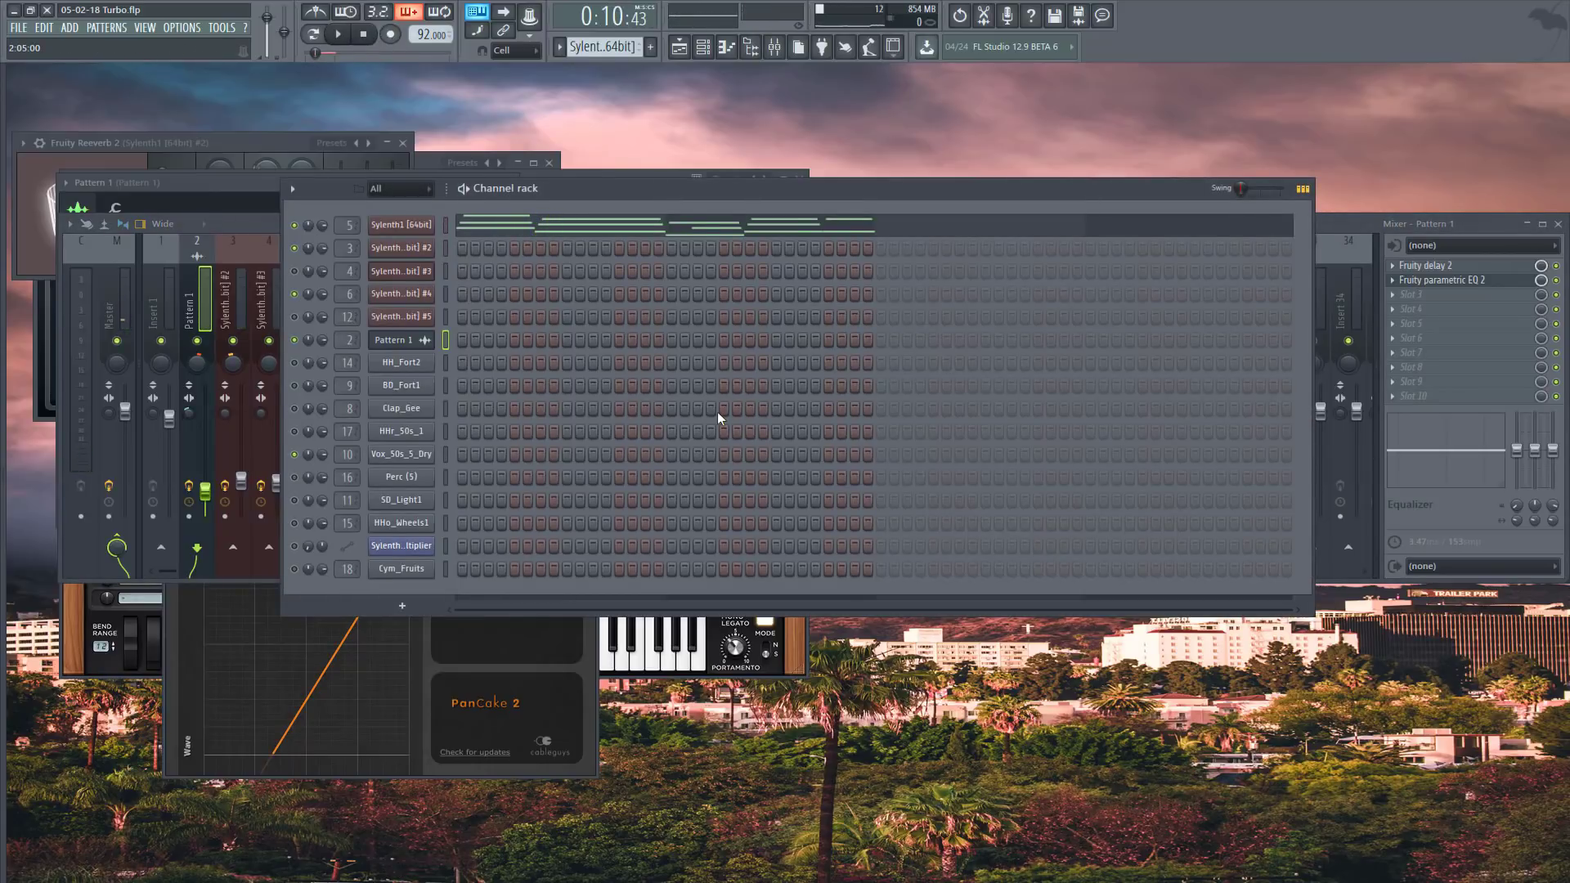
- Review the Pattern 1 audio clip's settings and the playlist arrangement, and return to the channel rack
left_click(405, 340)
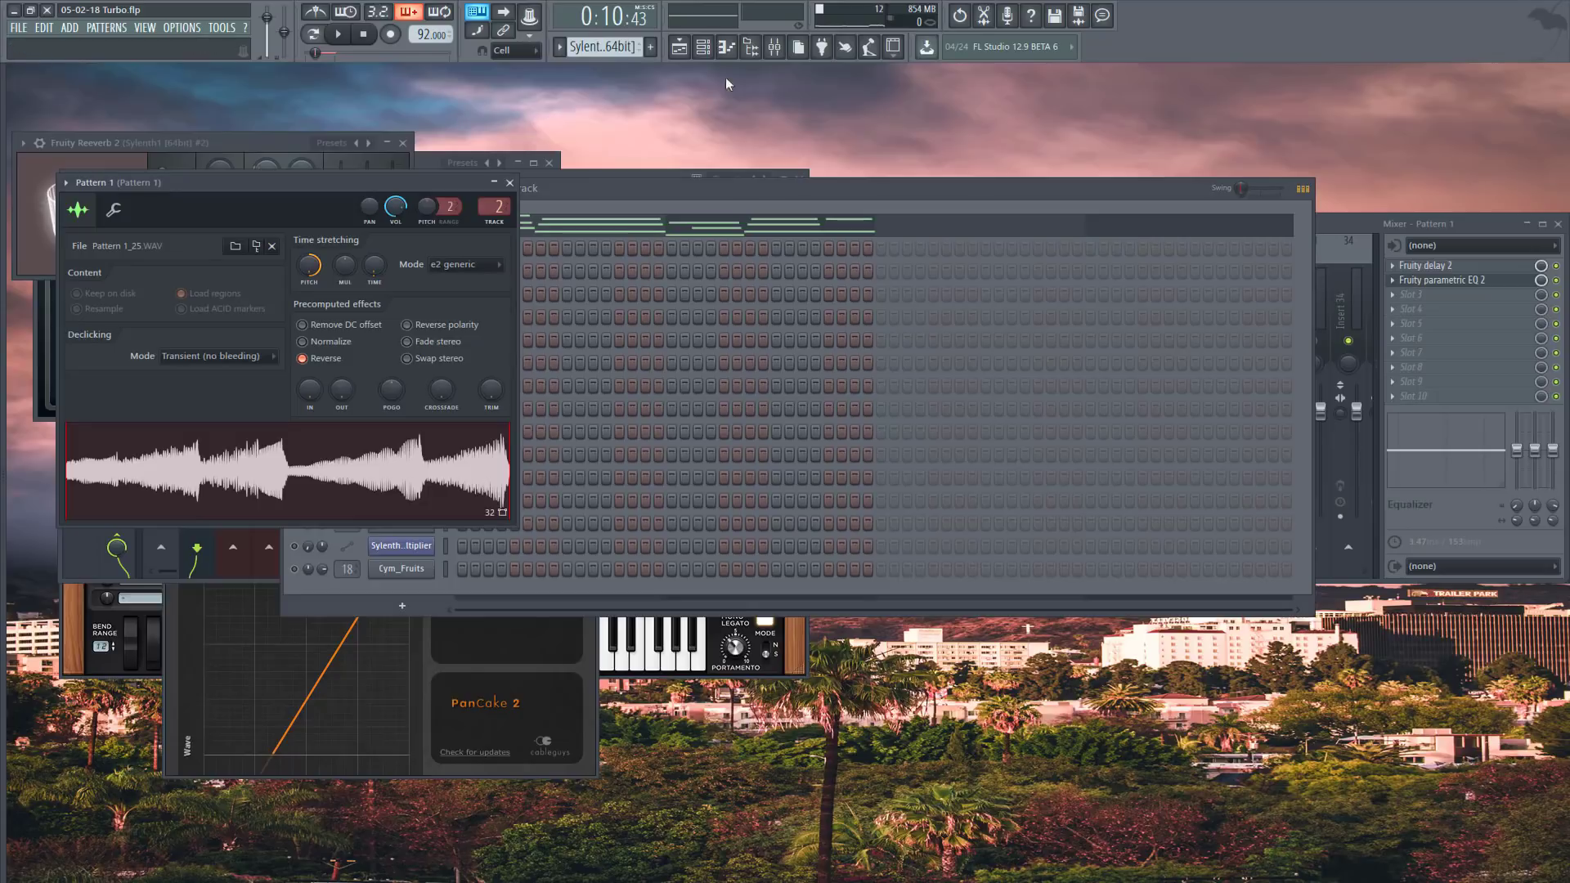
key("F6")
key("F5")
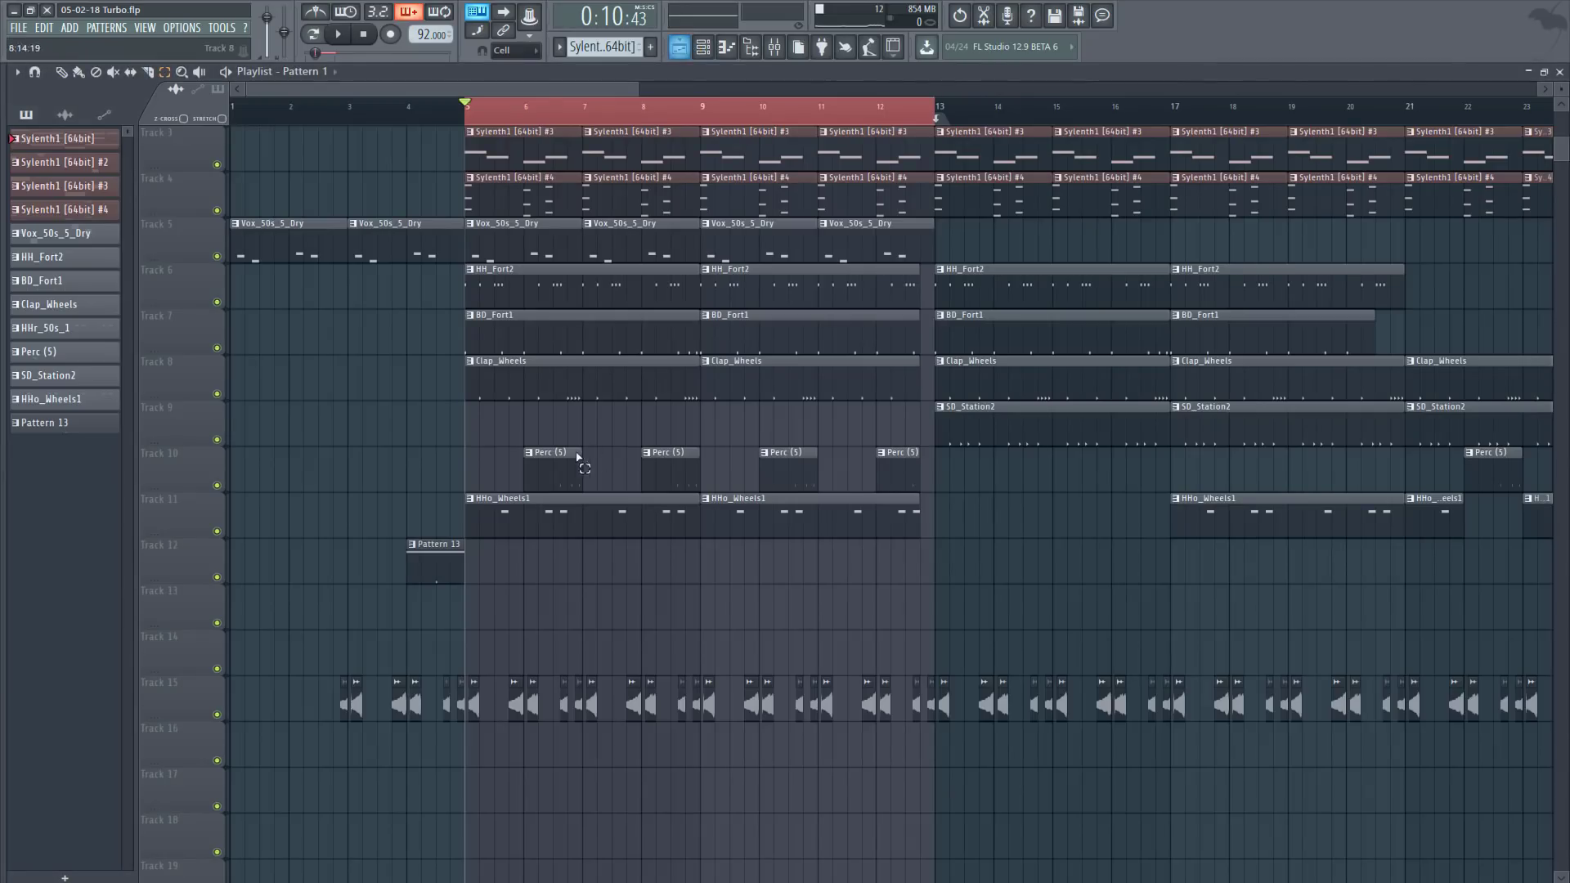
mouse_move(442, 263)
left_mouse_down()
mouse_move(884, 499)
mouse_move(930, 561)
mouse_move(920, 596)
mouse_move(643, 369)
mouse_move(468, 263)
left_mouse_up()
left_click(472, 356, "ctrl")
key("F5")
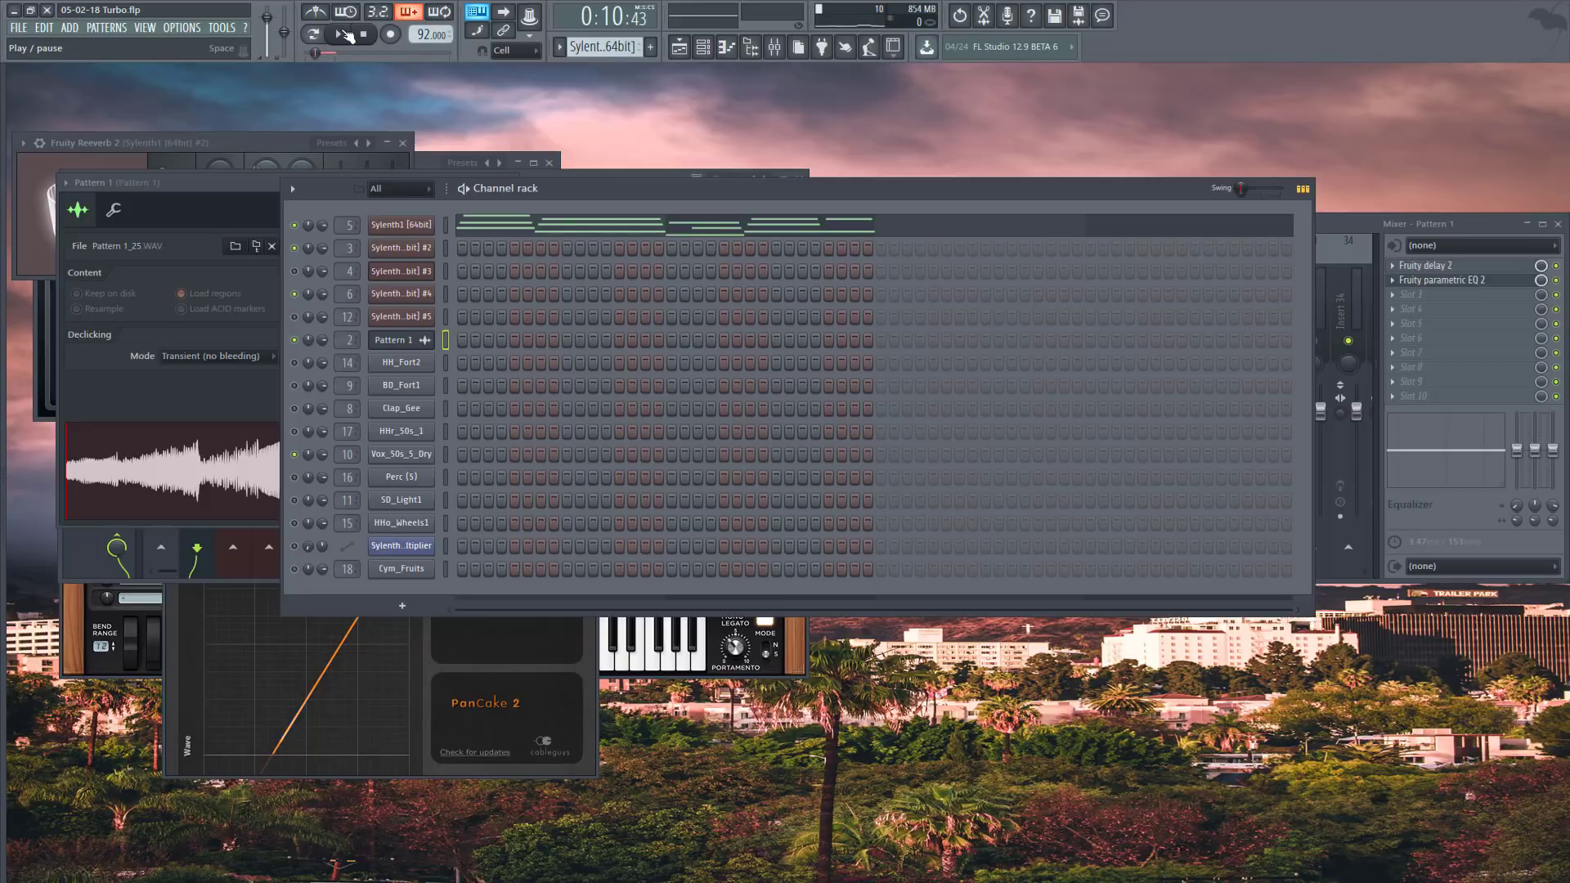
- Start playback, switch to the HH_Fort2 pattern, view its notes in the piano roll and return to the channel rack
key("space")
scroll(618, 47, "down", 10)
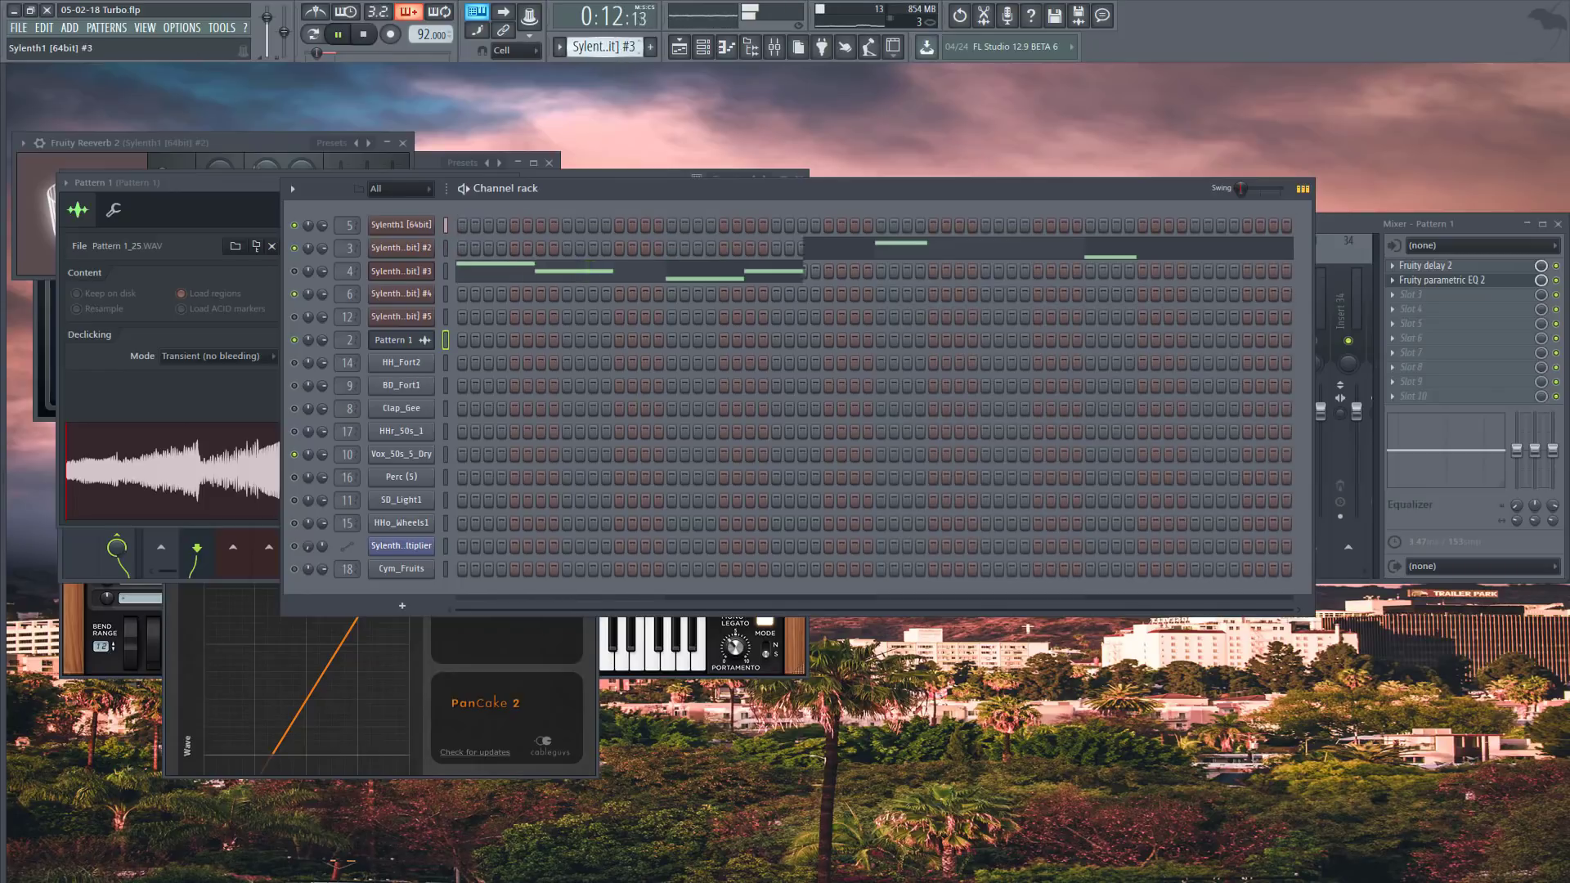
scroll(617, 47, "up", 4)
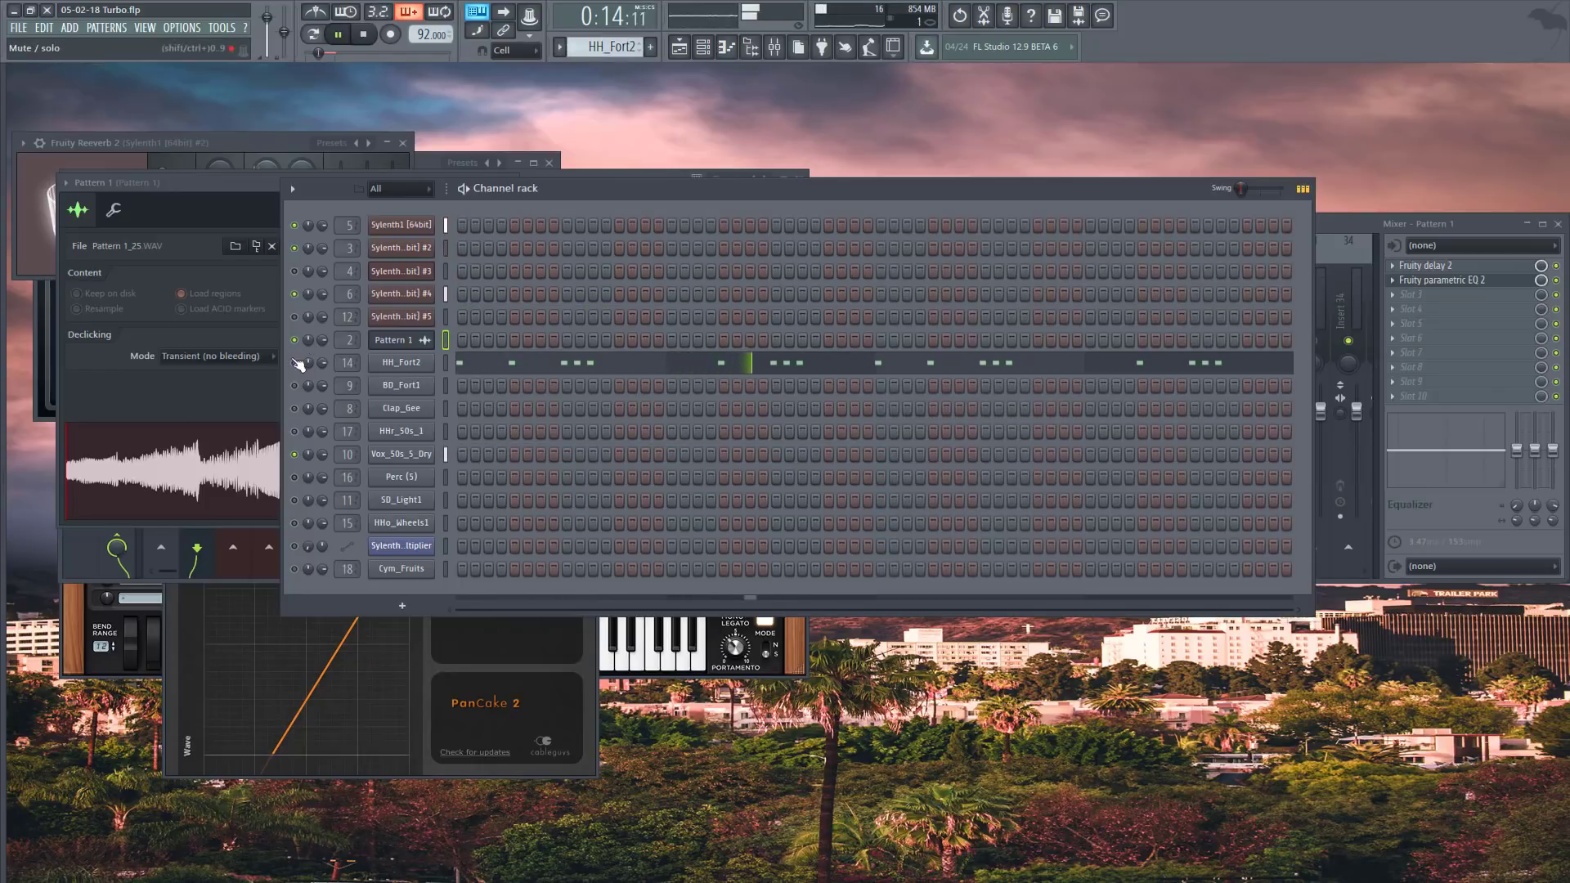
left_click(484, 364)
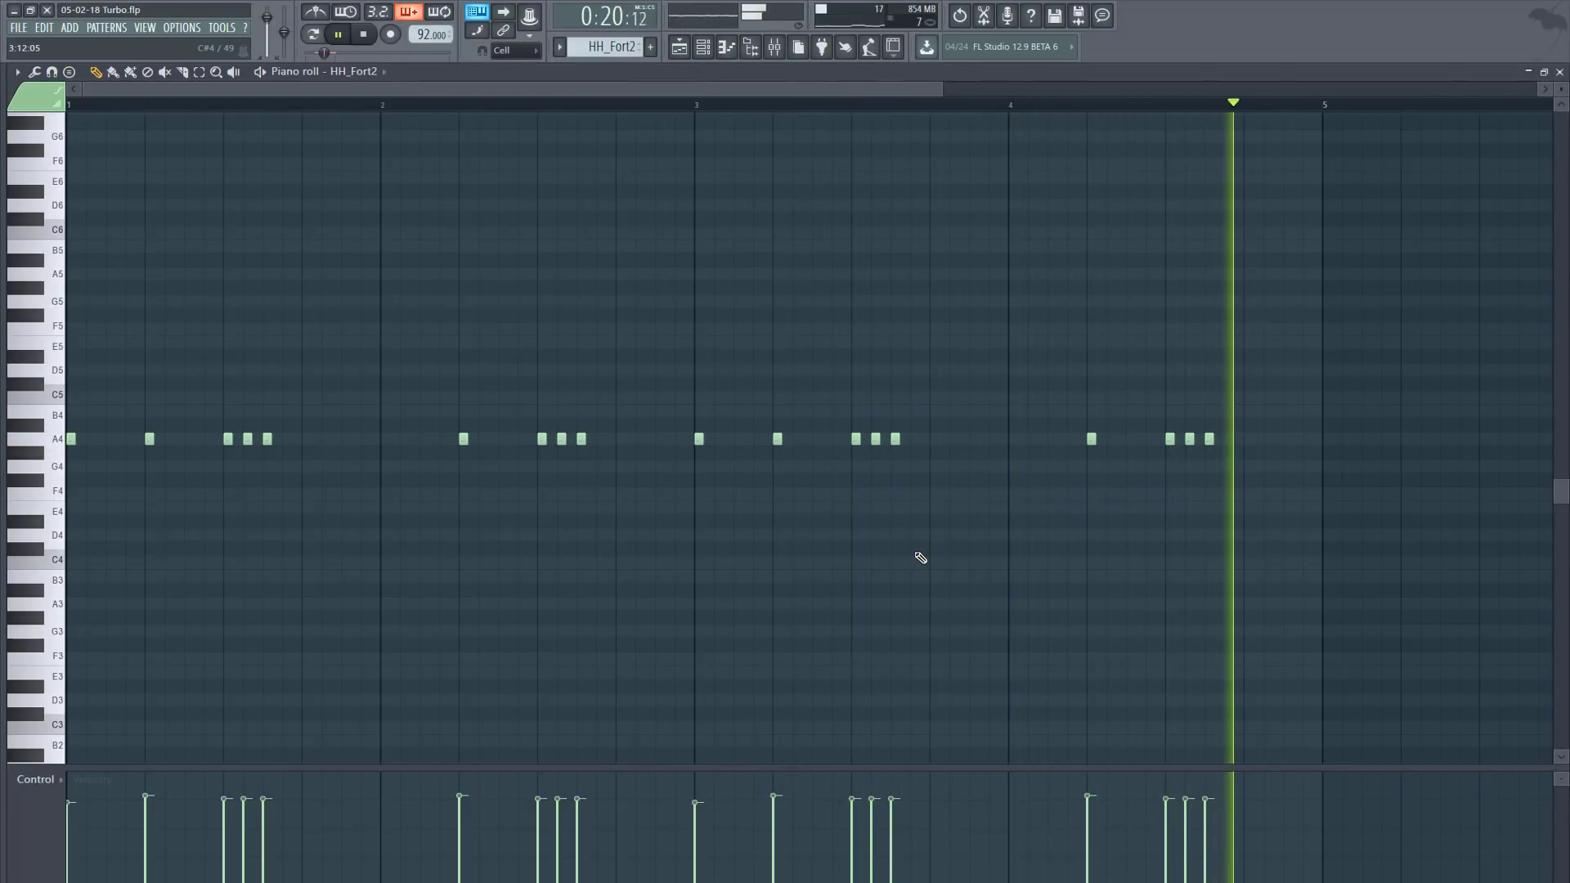
left_click(1560, 72)
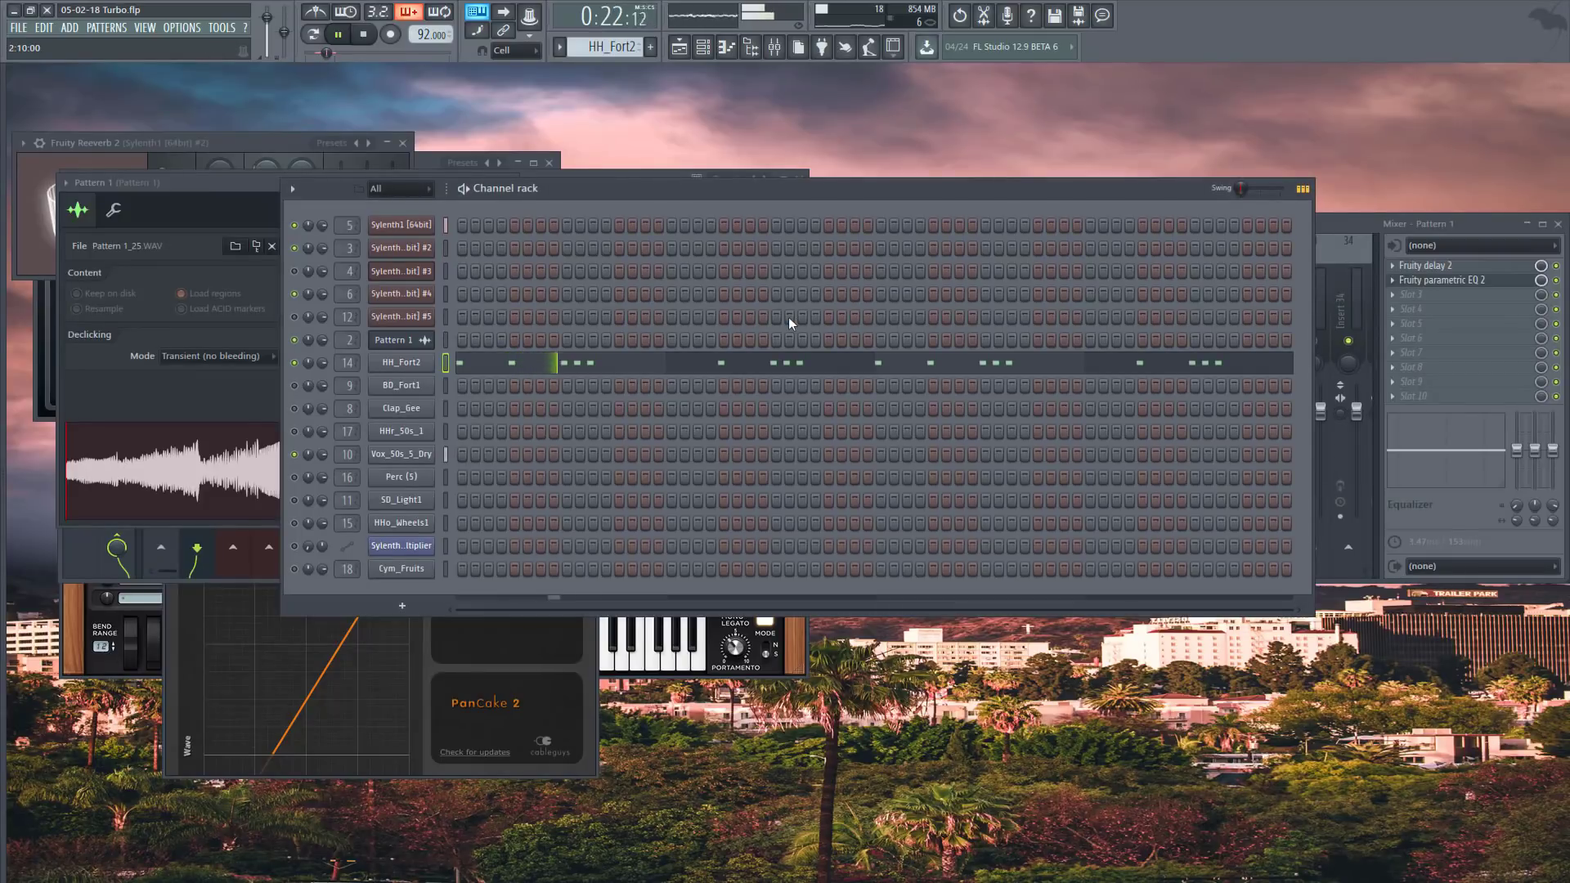
- With the BD_Fort1 pattern active, open the playlist to review its placement and activate the Draw tool
left_click(446, 385)
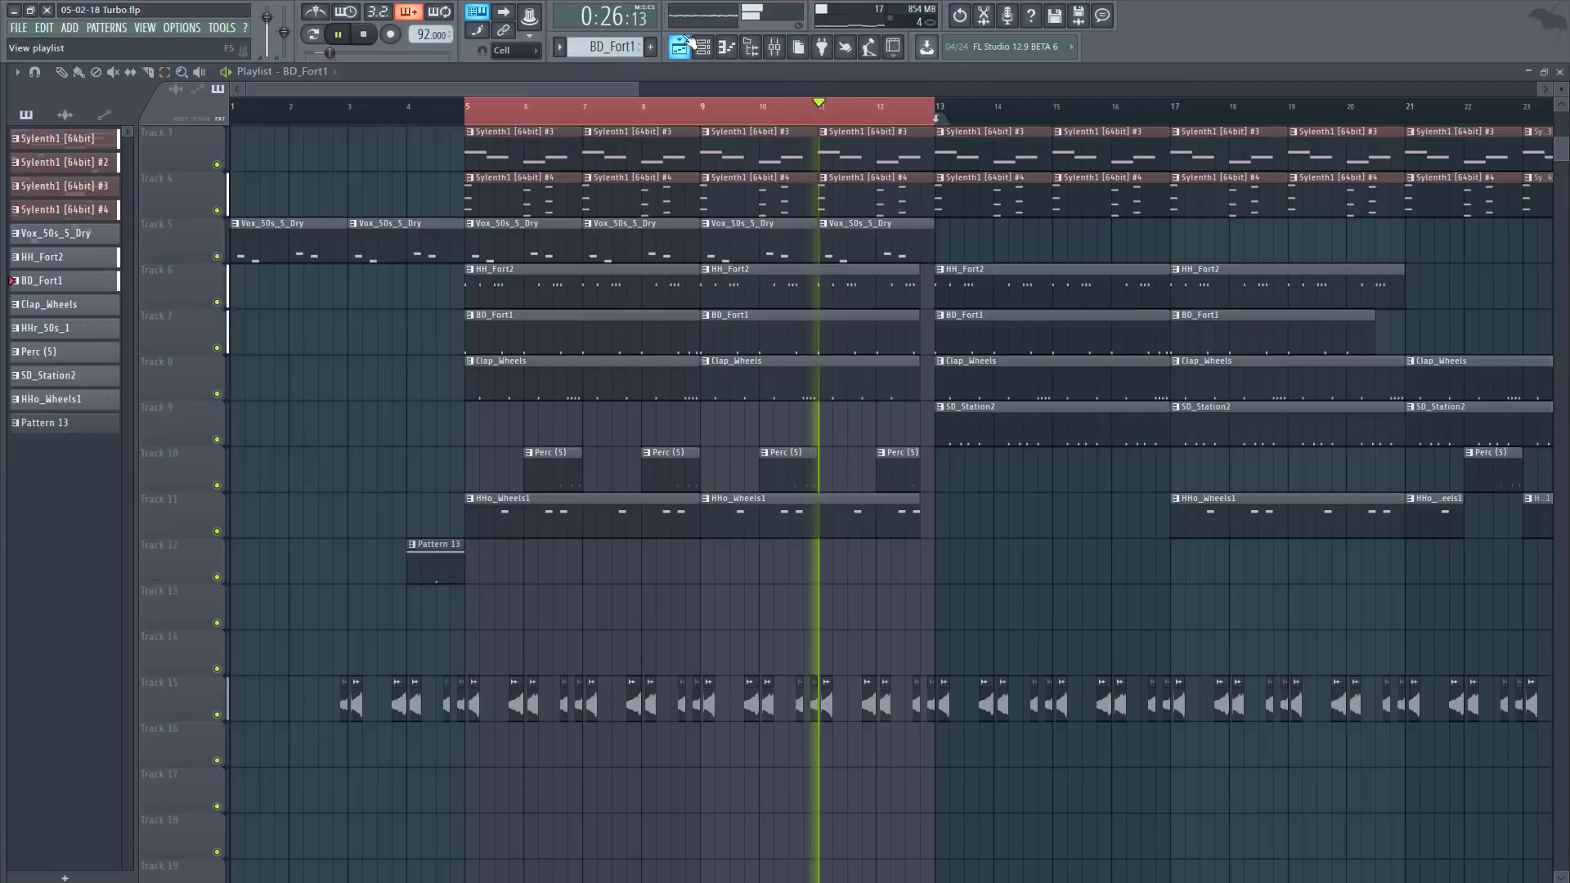
left_click(678, 46)
left_click(61, 72)
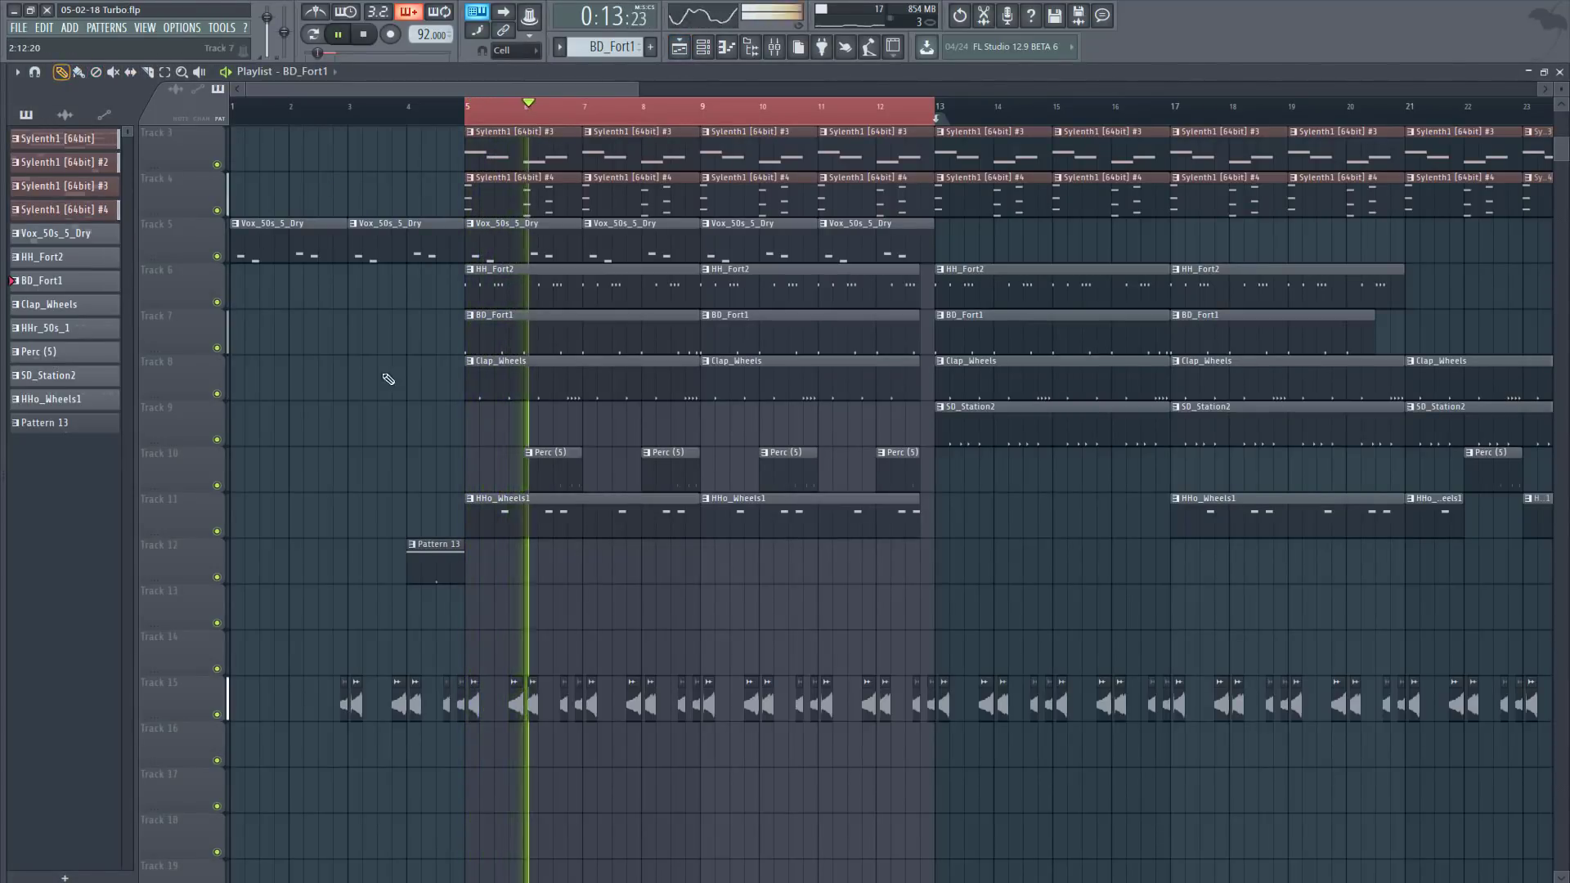
- Open the Clap_Wheels pattern's notes in the piano roll, zoom out horizontally and return to the channel rack
double_click(565, 384)
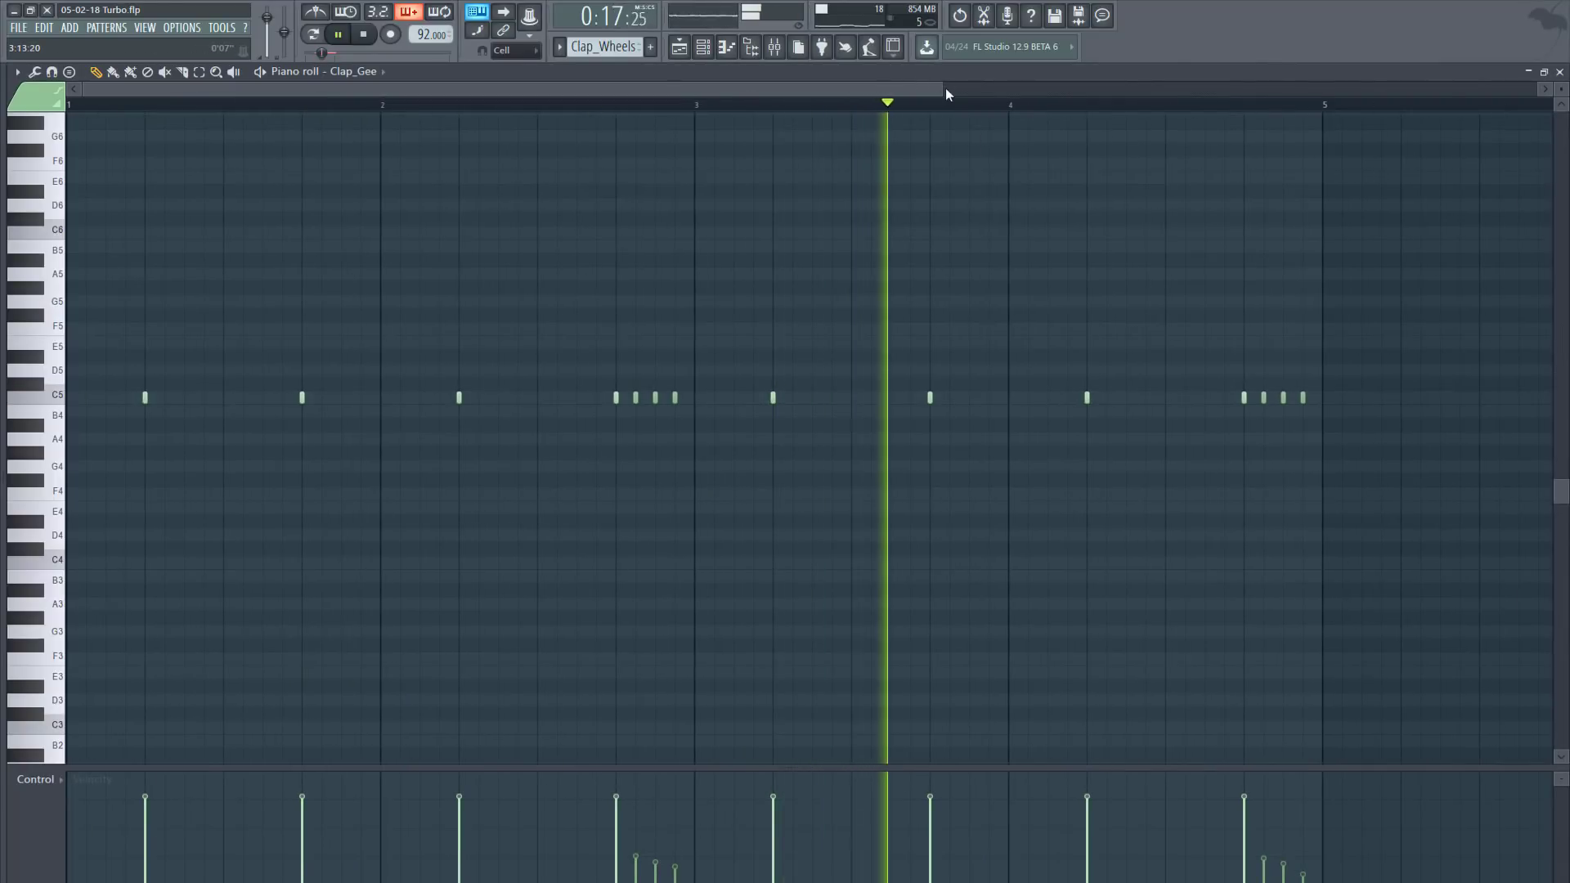
left_click_drag(942, 88, 1350, 242)
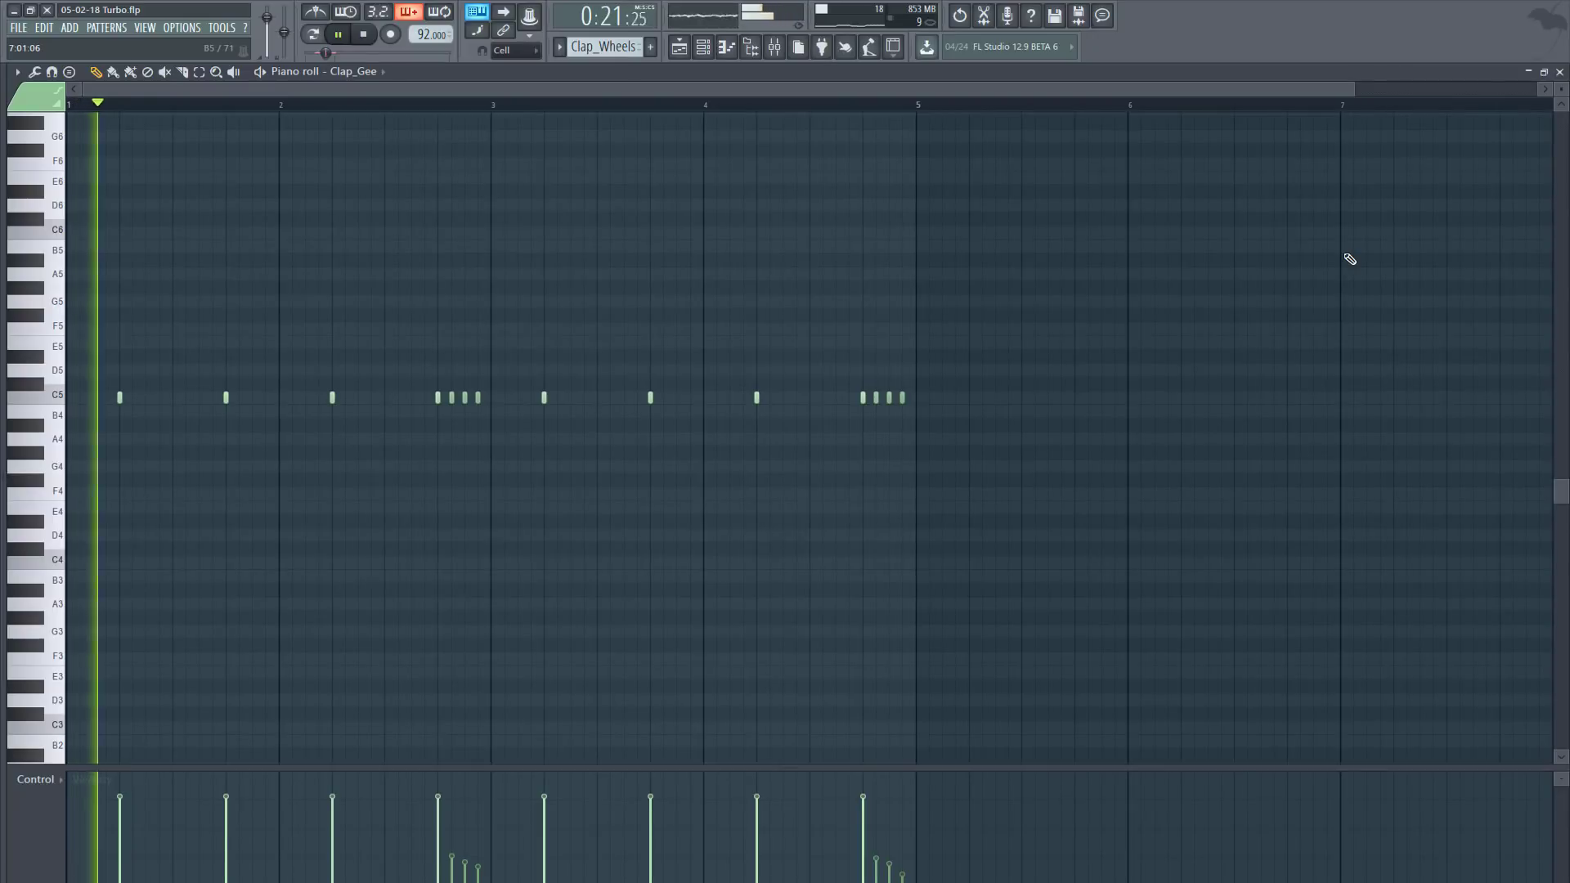
key("F7")
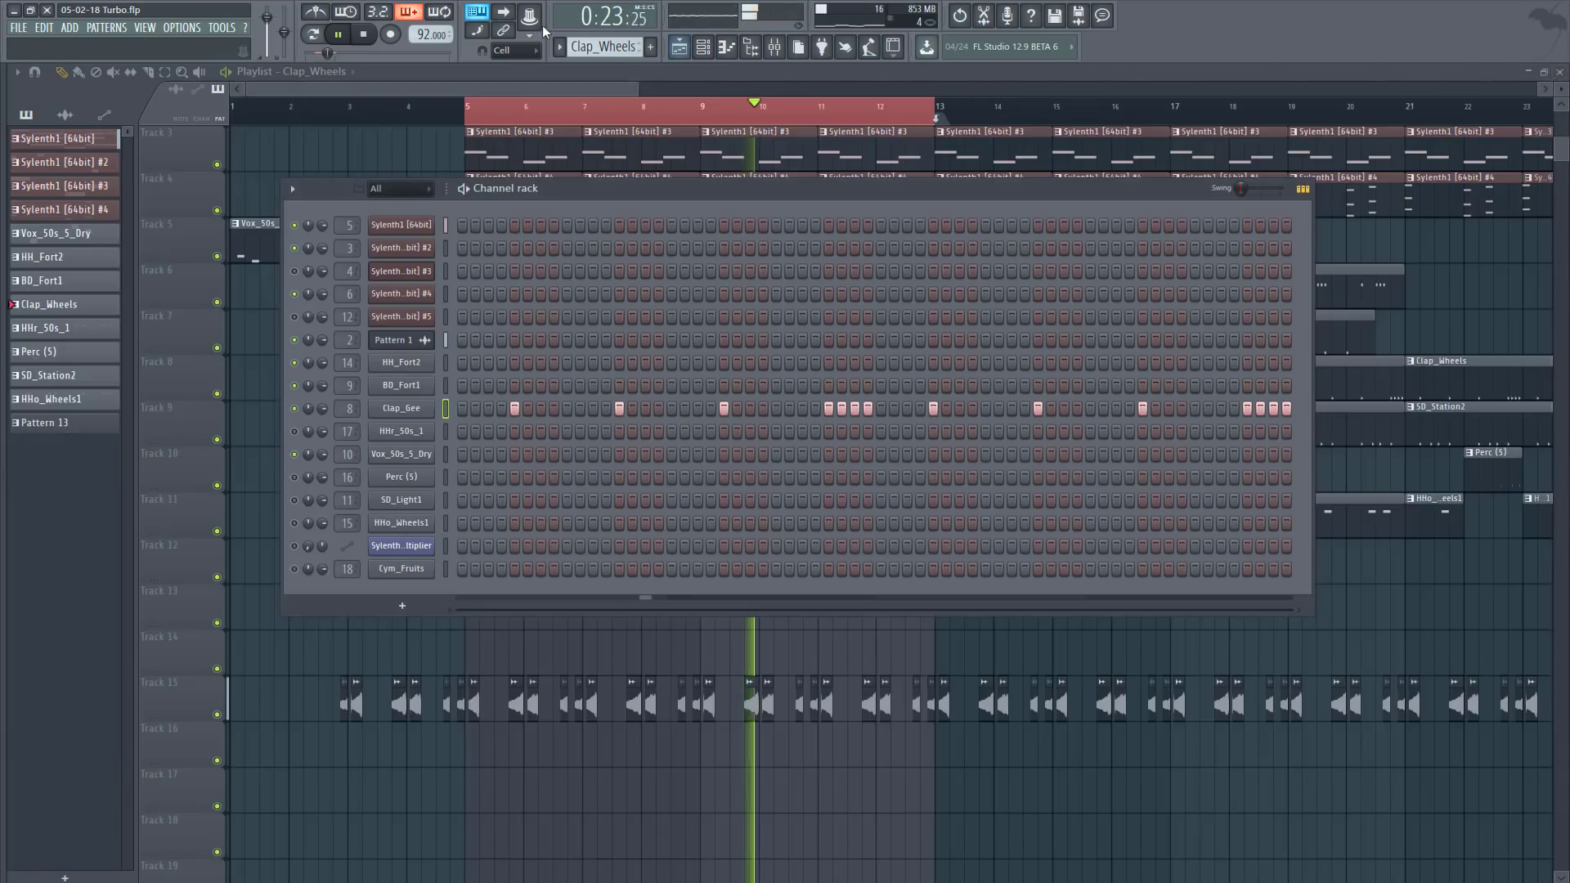
- Advance through the HHr_50s_1 pattern to Perc (5), checking the playlist before returning to the channel rack
key("KP_Add")
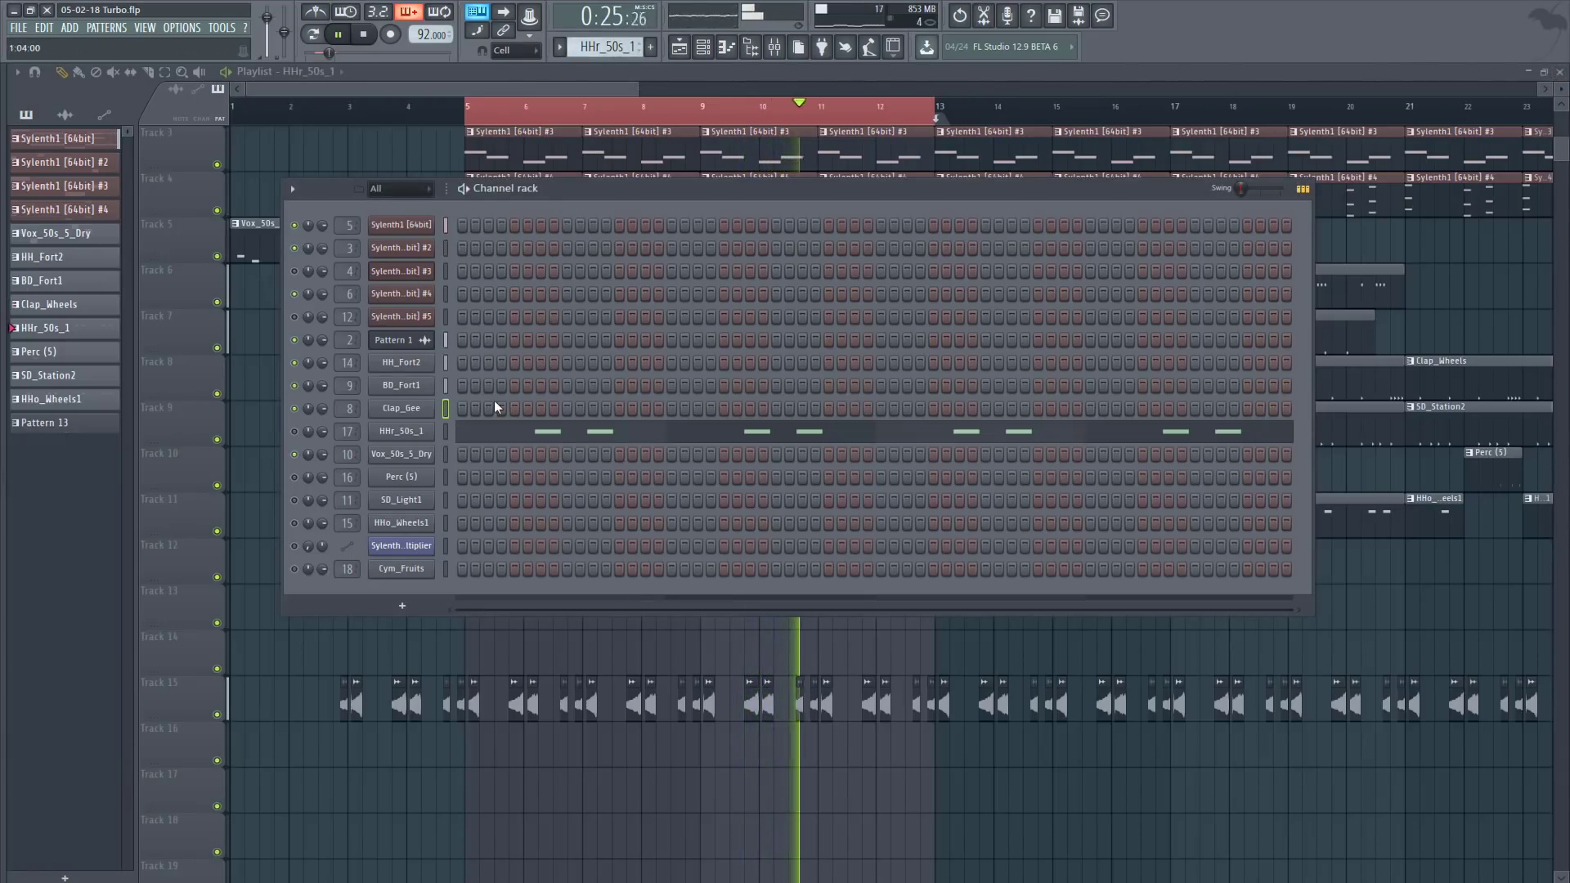
key("F6")
key("KP_Add")
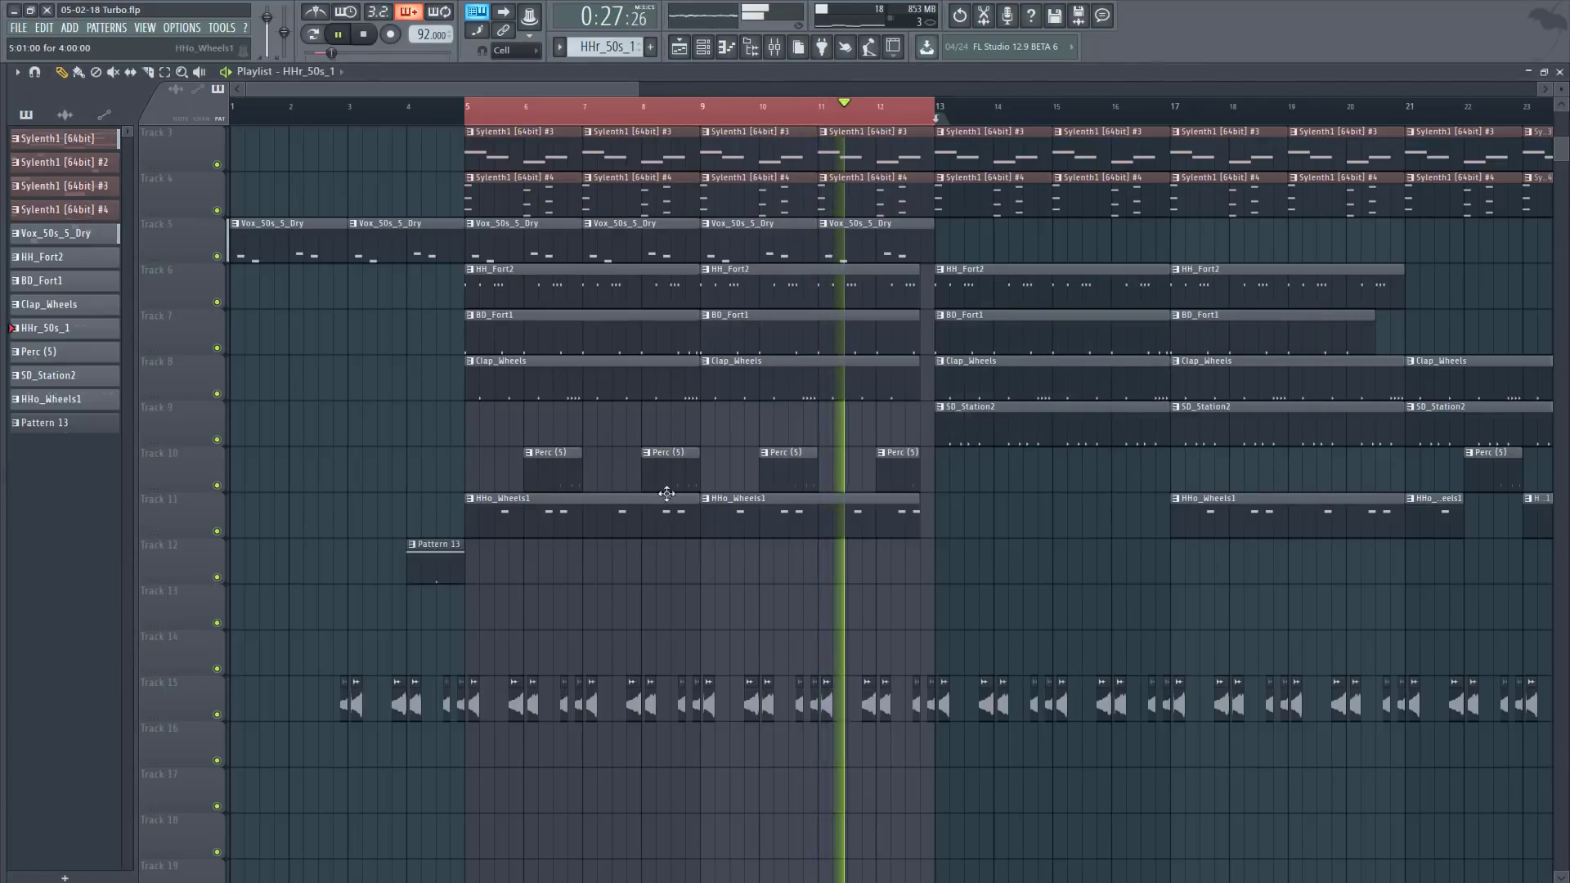
left_click(1560, 72)
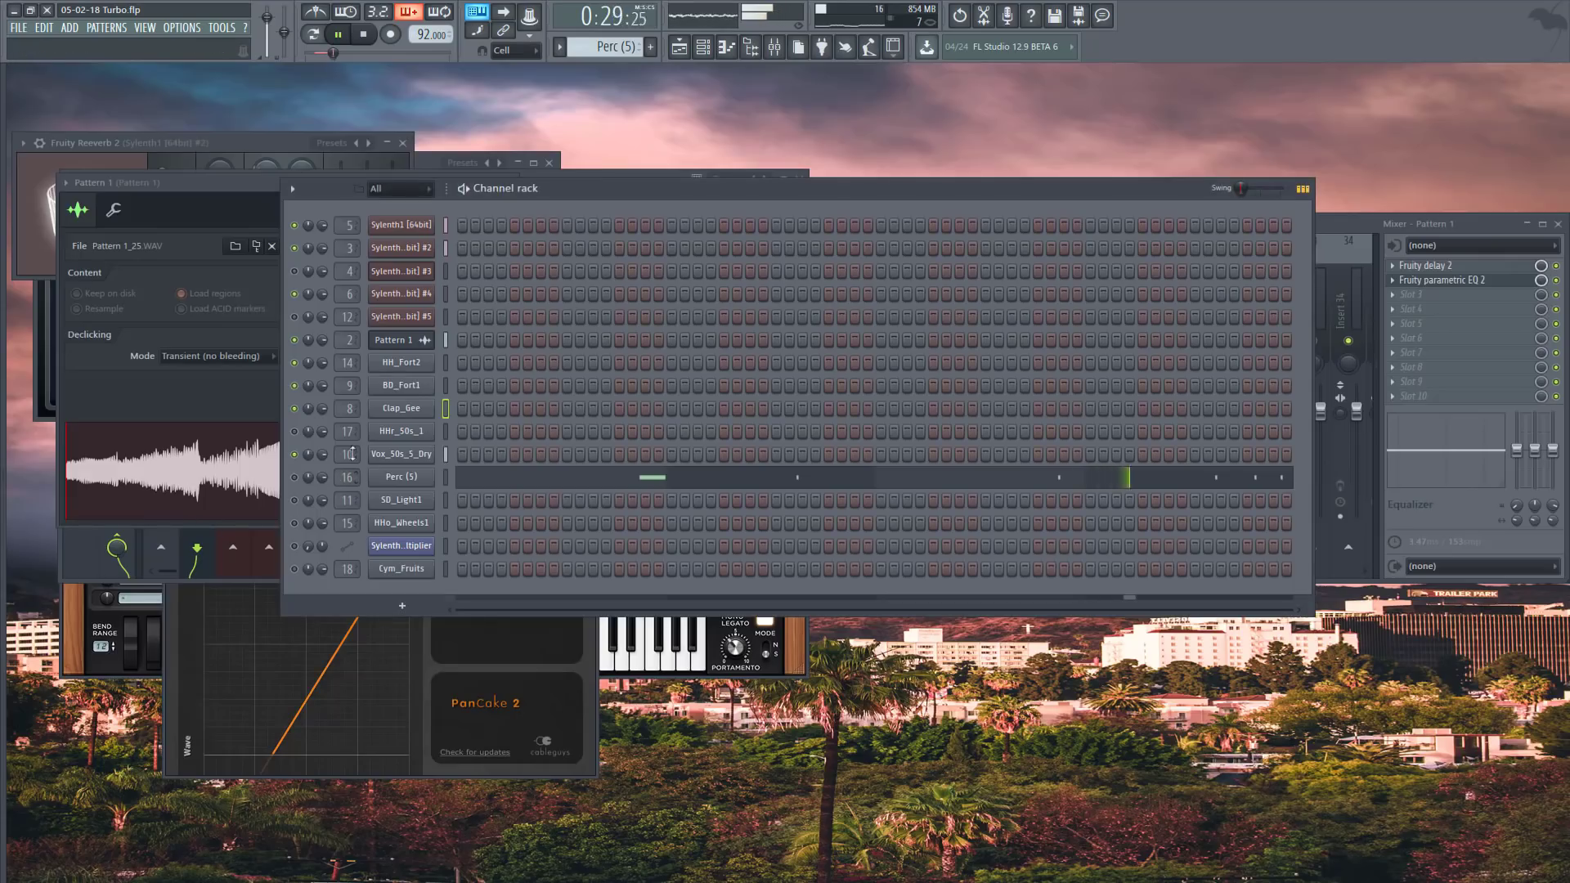
- Review the Perc (5) notes in the piano roll, stop playback, check the pattern's playlist placement and return to the channel rack
left_click(603, 472)
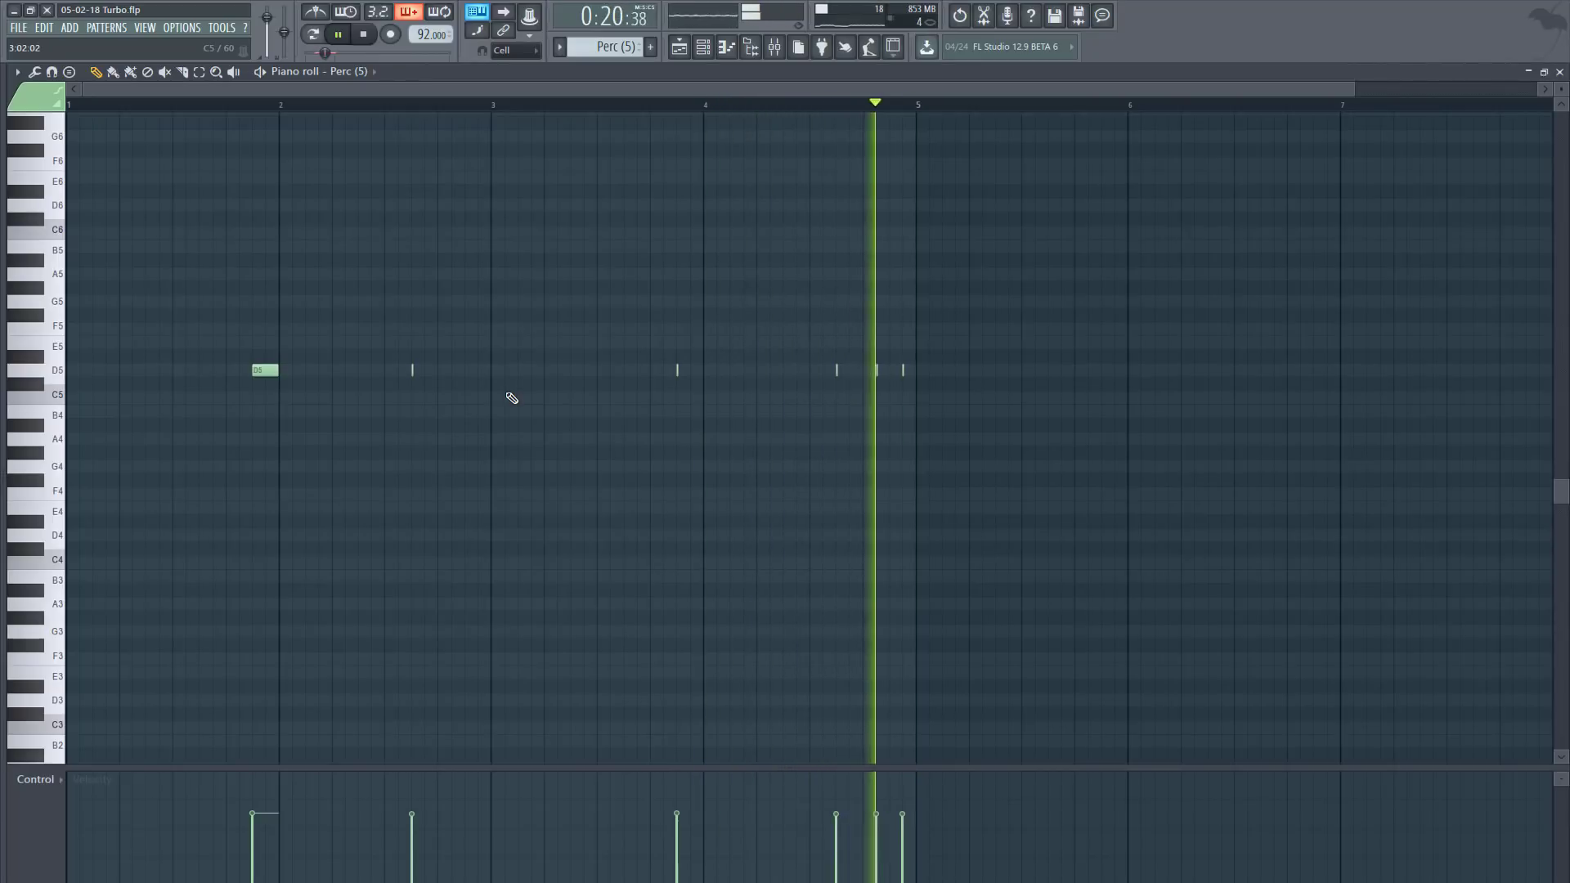
left_click(368, 35)
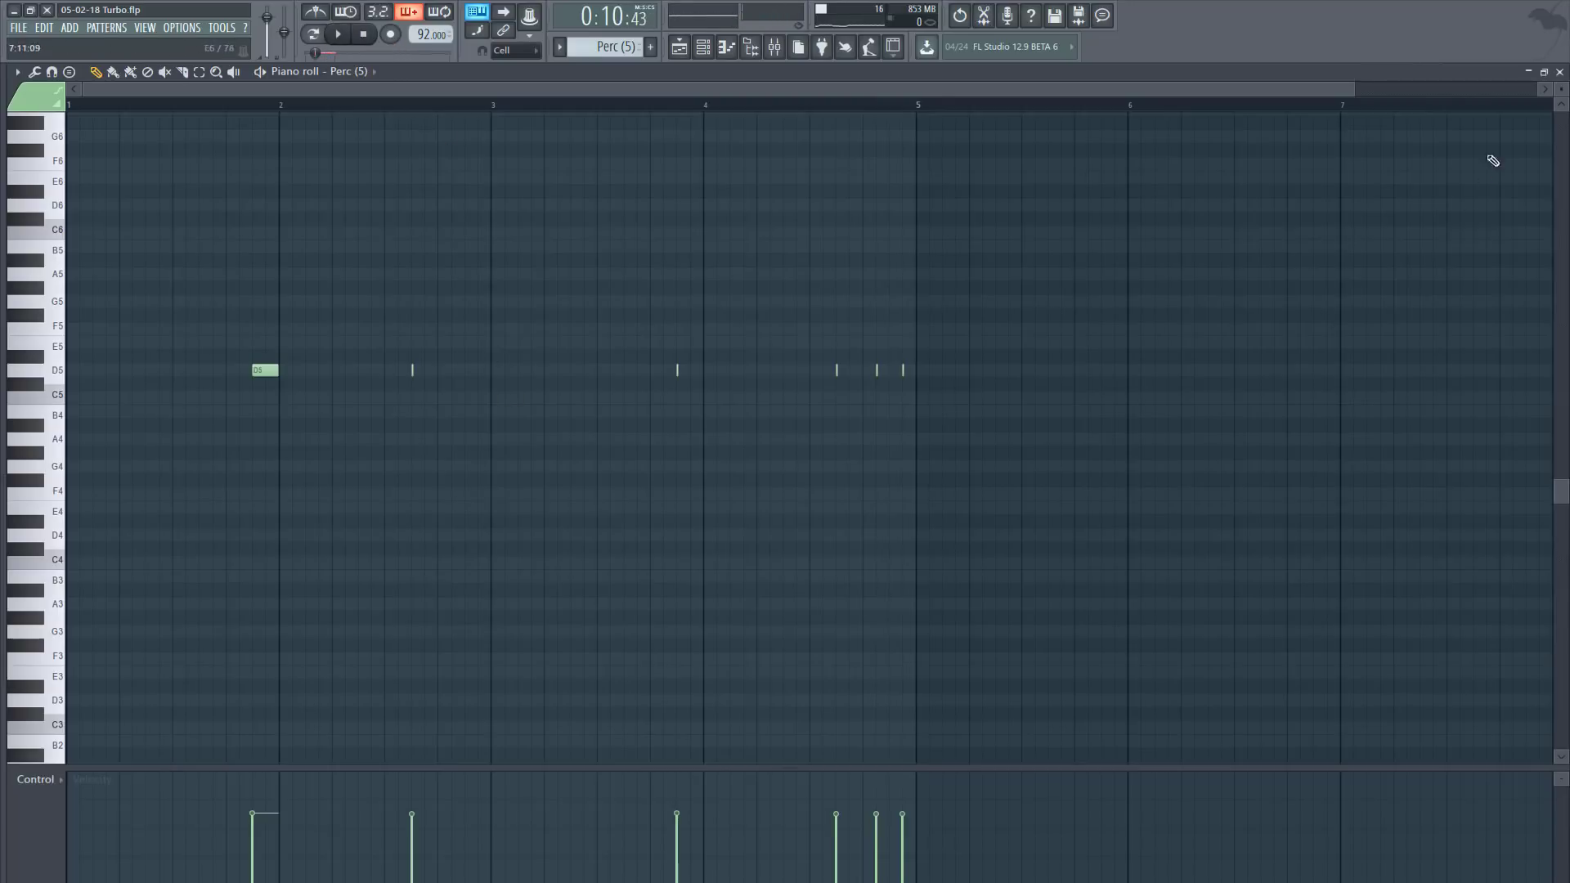
left_click(1559, 71)
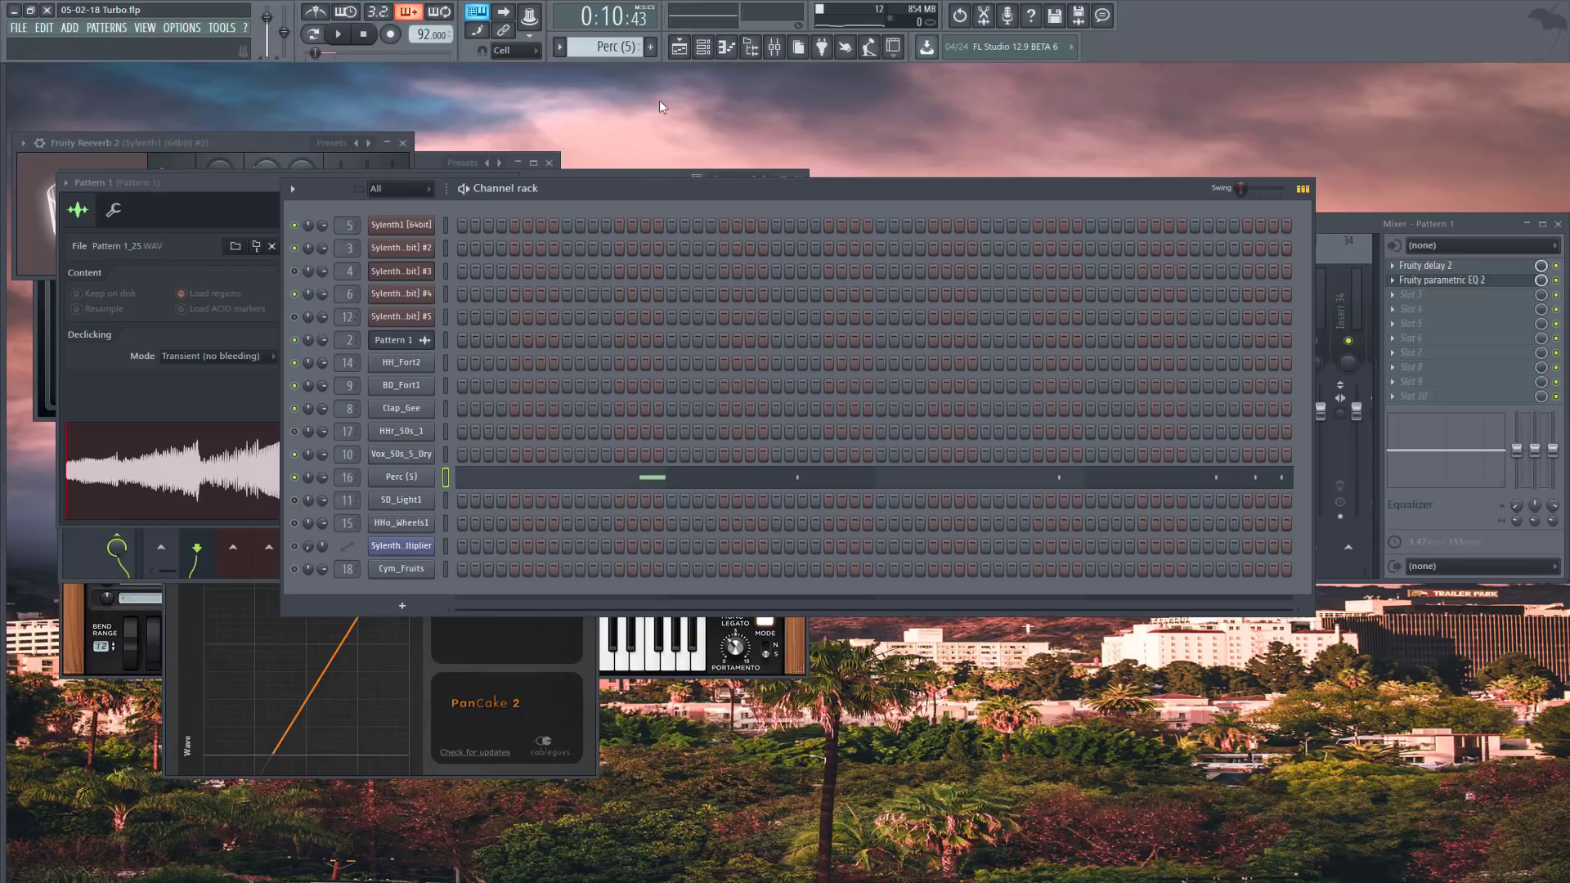
left_click(679, 47)
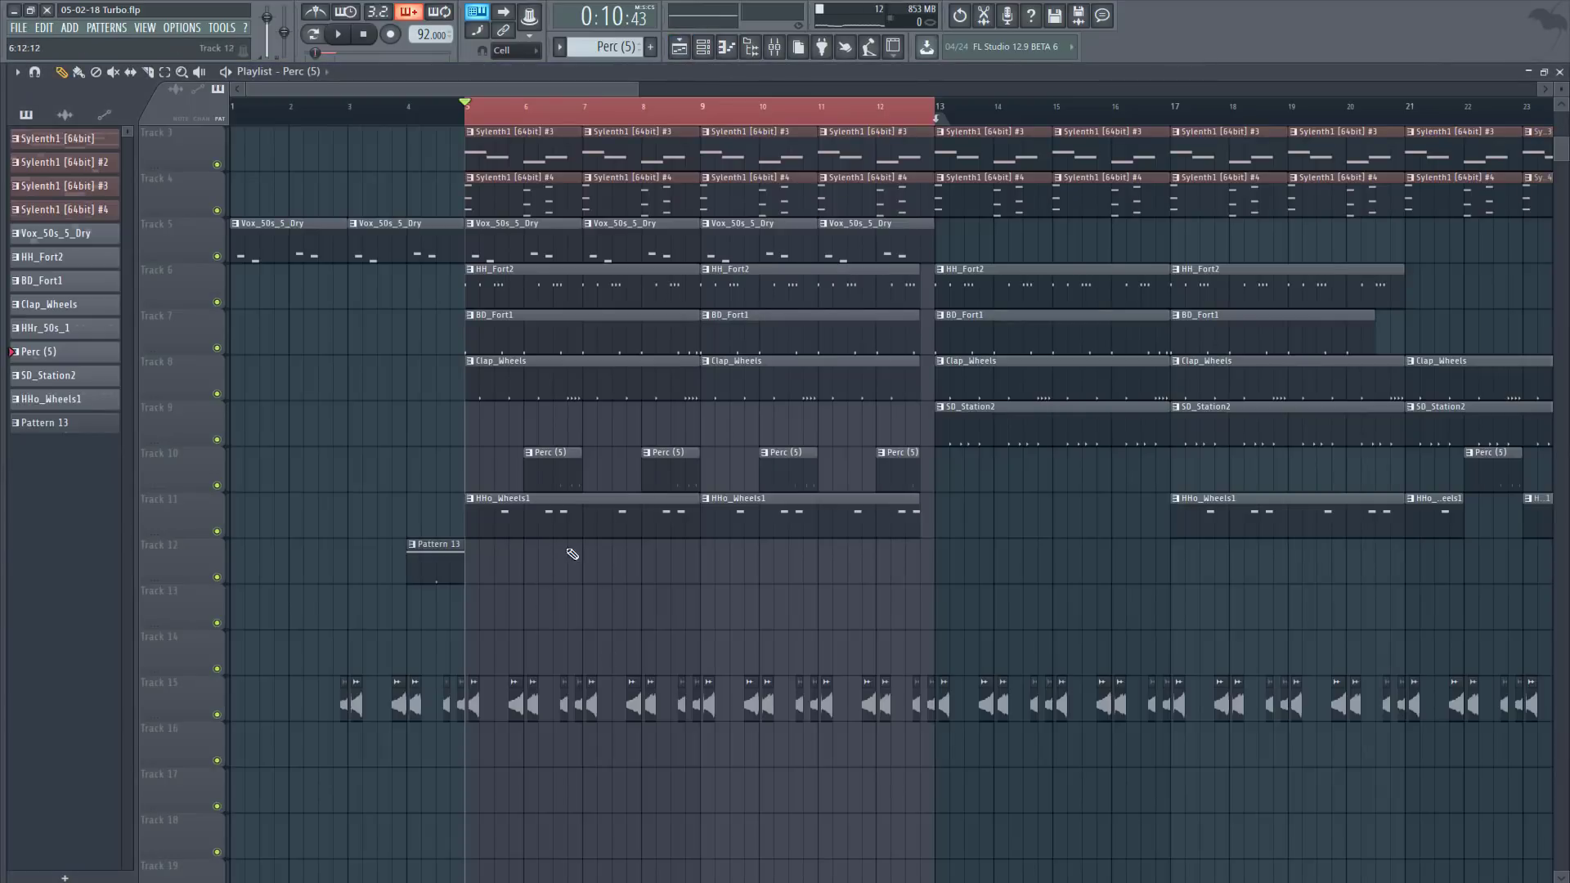
left_click(1560, 71)
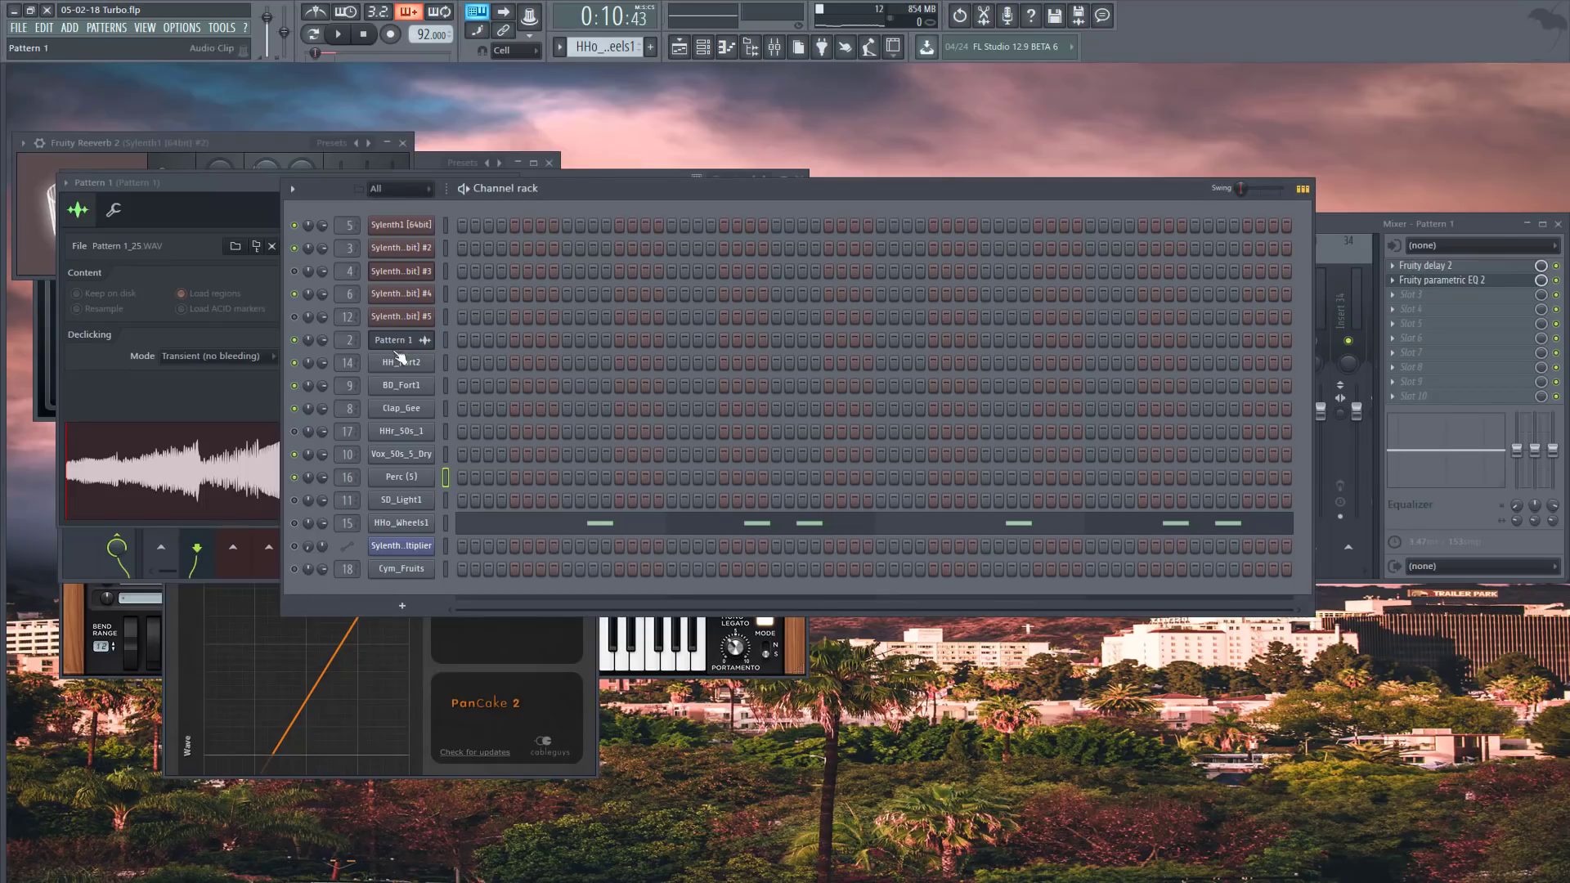
- Review the HHo_Wheels1 notes in the piano roll during playback, return to the channel rack and stop playback
left_click(533, 523)
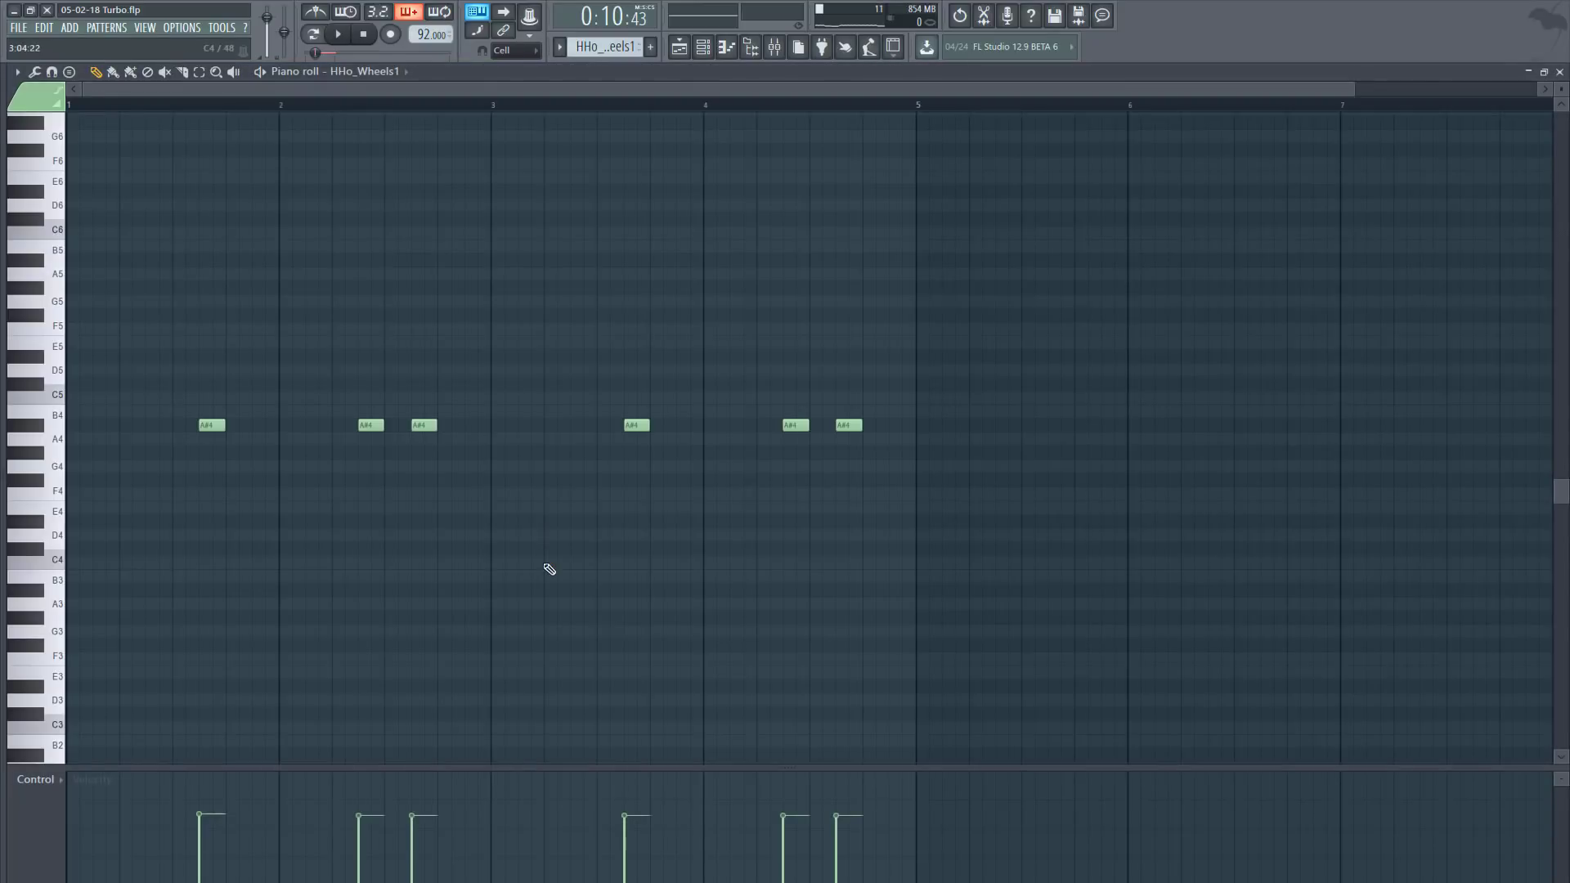
left_click(338, 34)
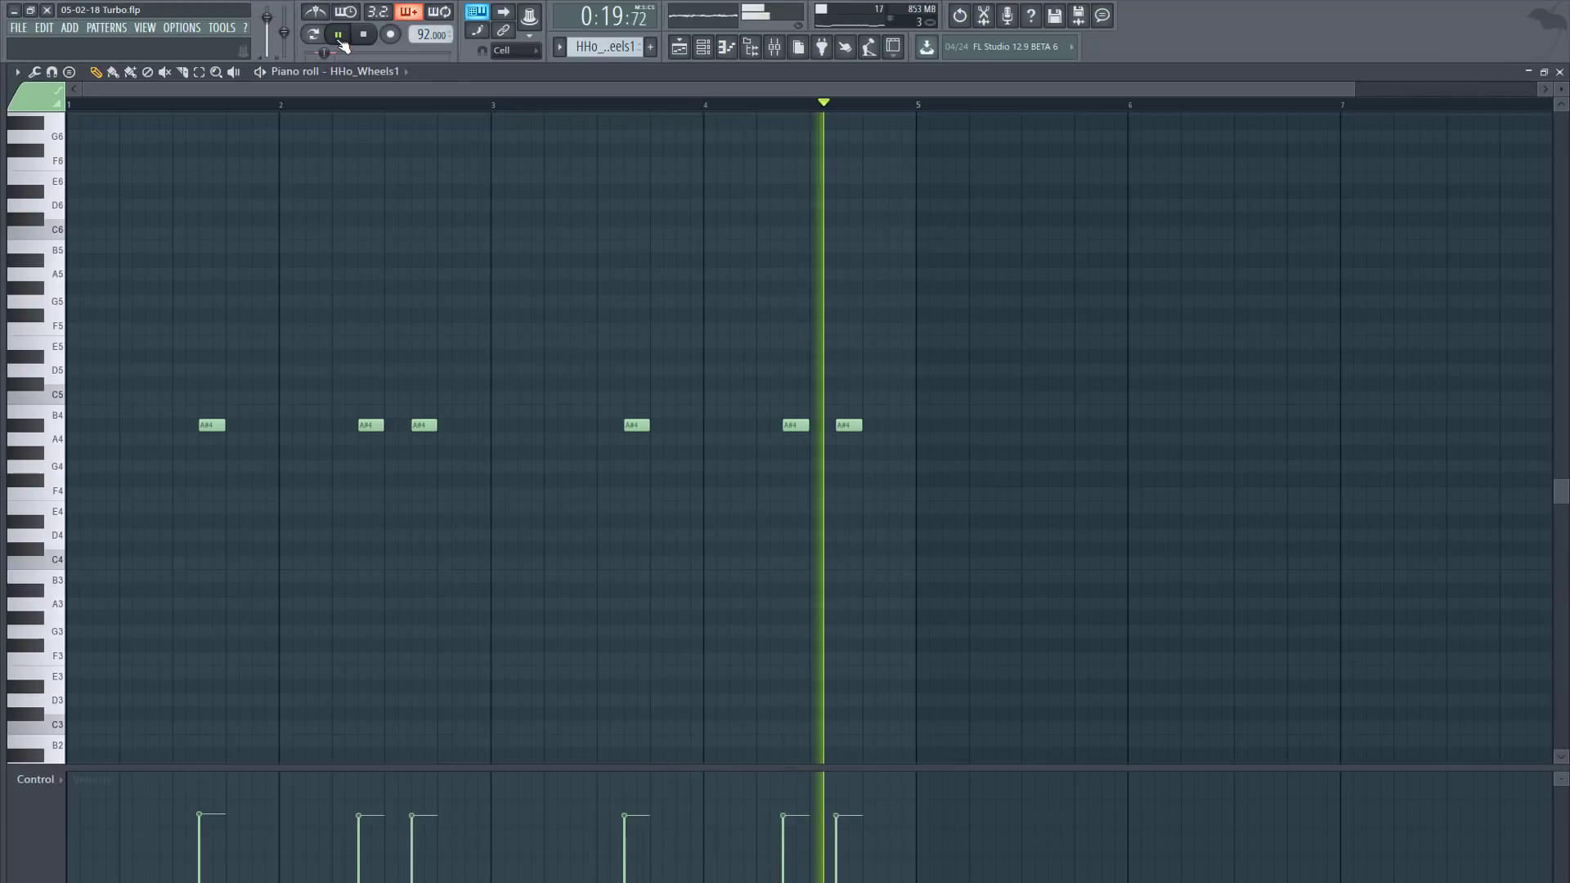
left_click(1560, 72)
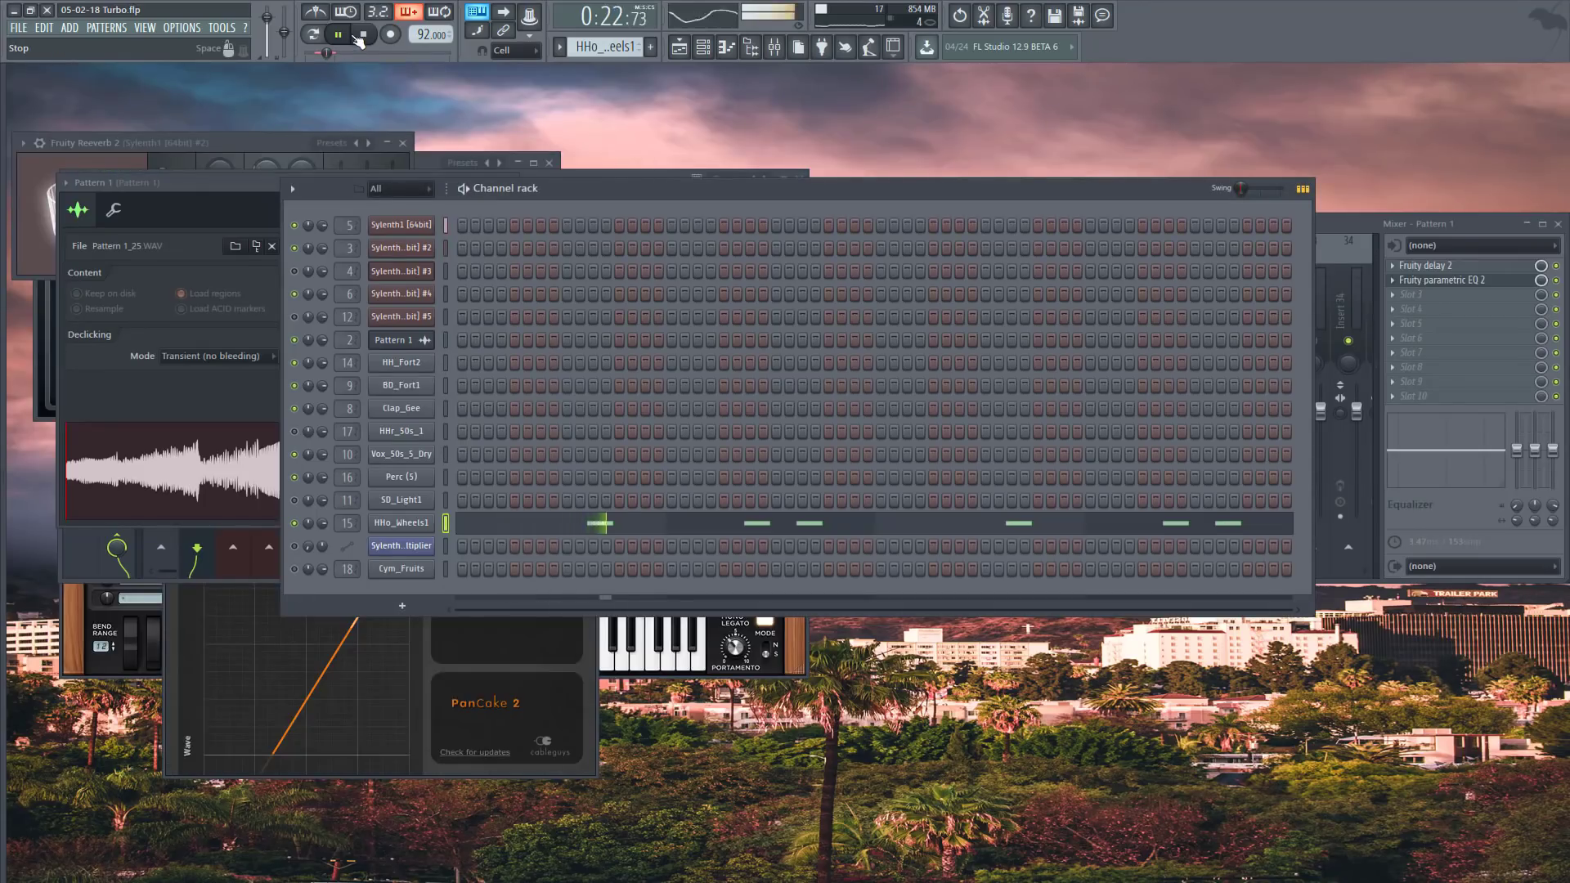
left_click(363, 34)
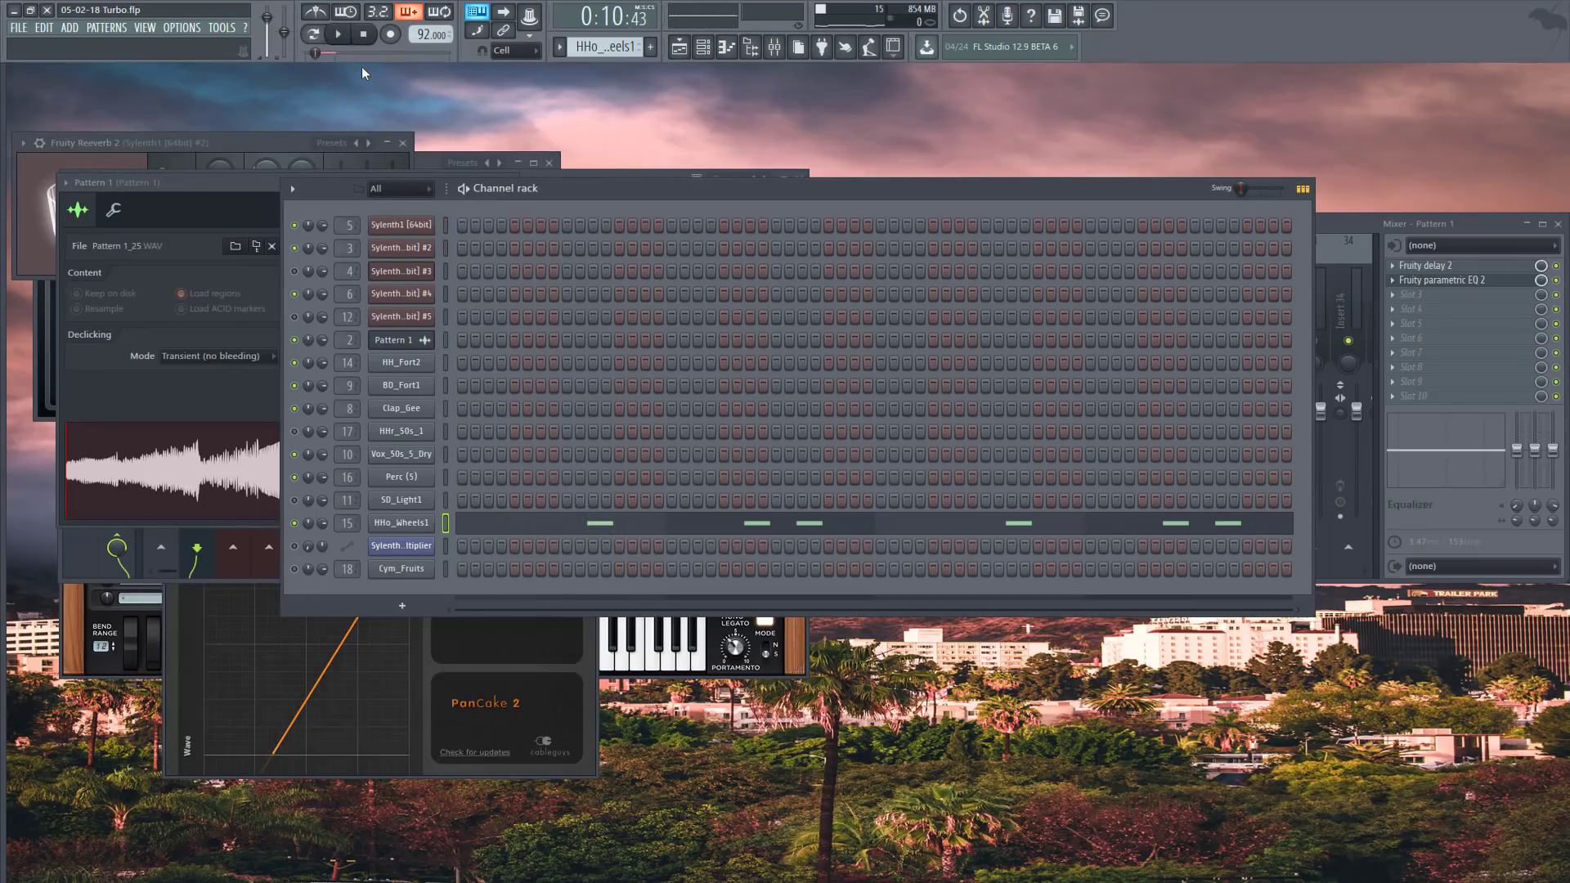
- Switch back to the Sylenth1 #3 pattern, view the instrument's preset and open its notes in the piano roll
key("Up")
key("Up")
key("Up")
key("Up")
key("Up")
key("Up")
key("Up")
key("Up")
key("Up")
key("Up")
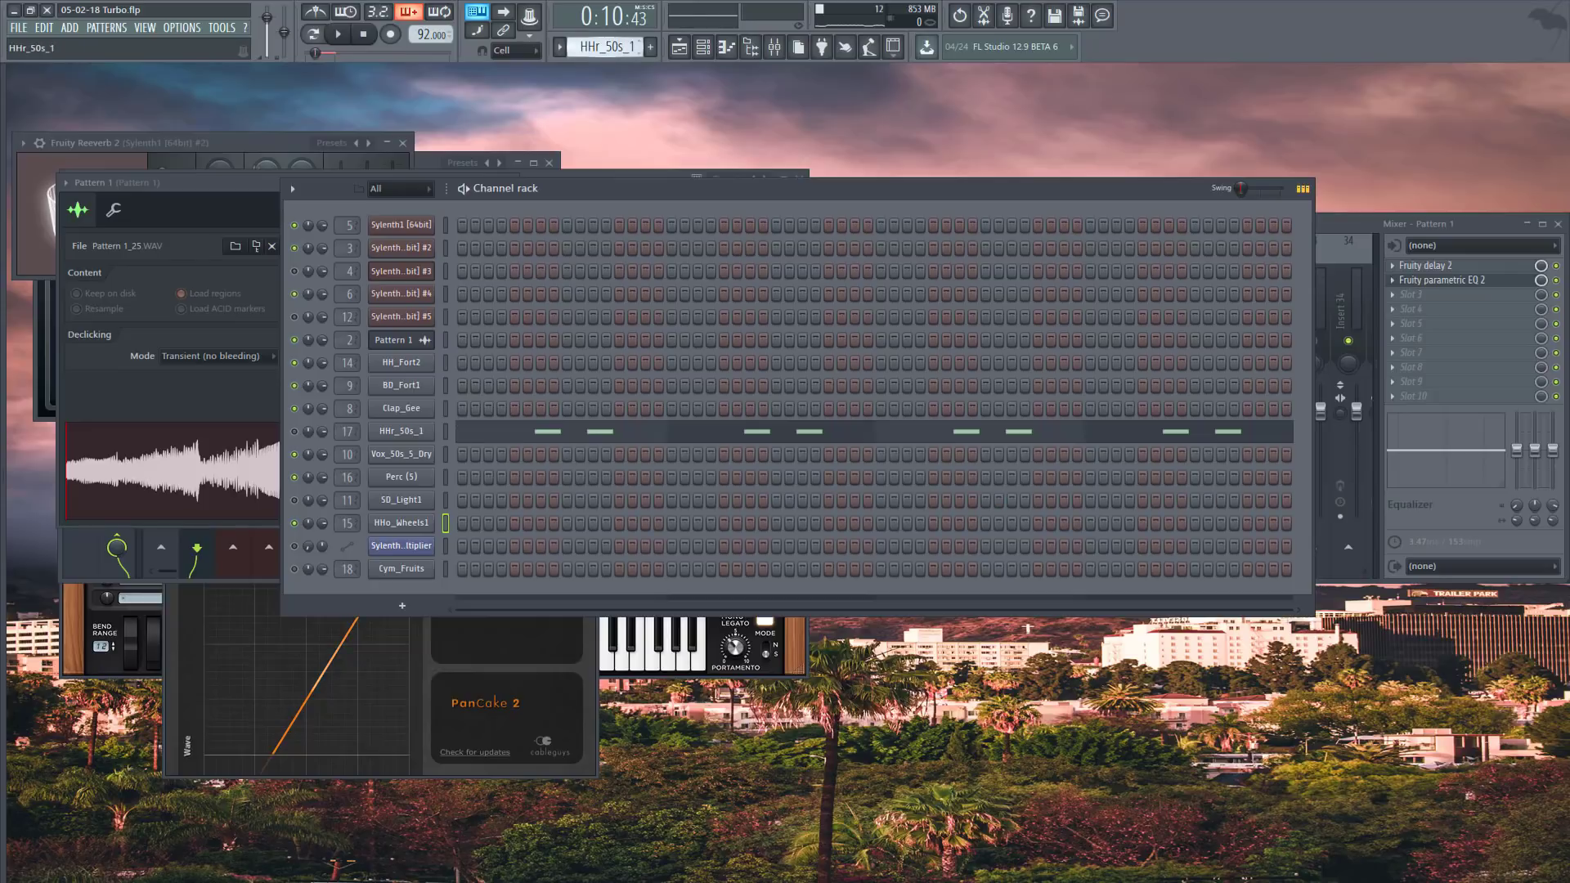
left_click(401, 271)
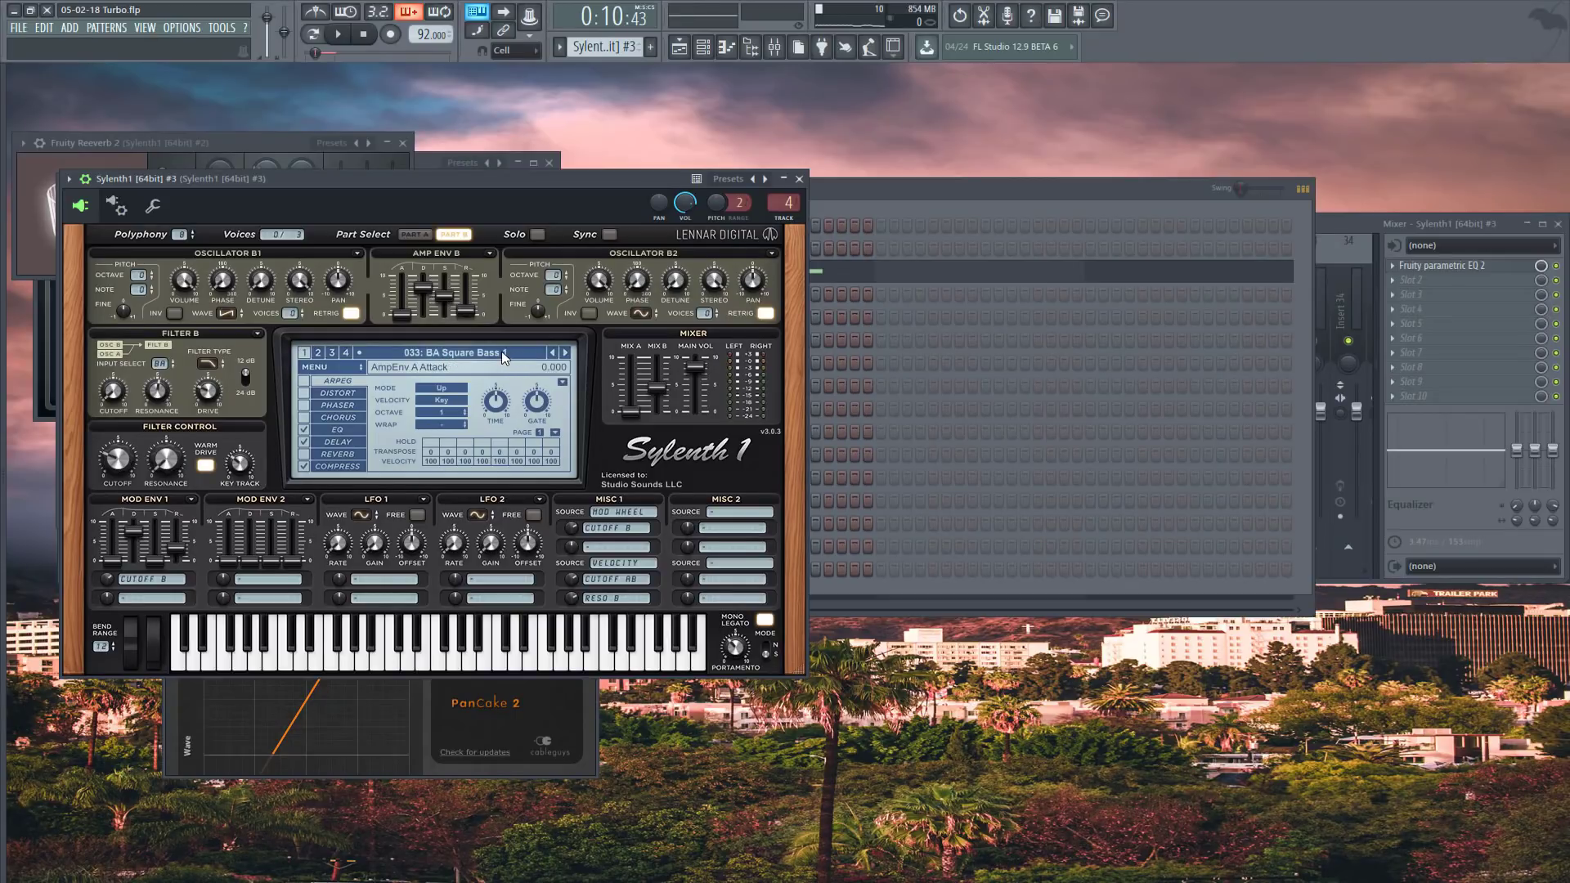
key("F6")
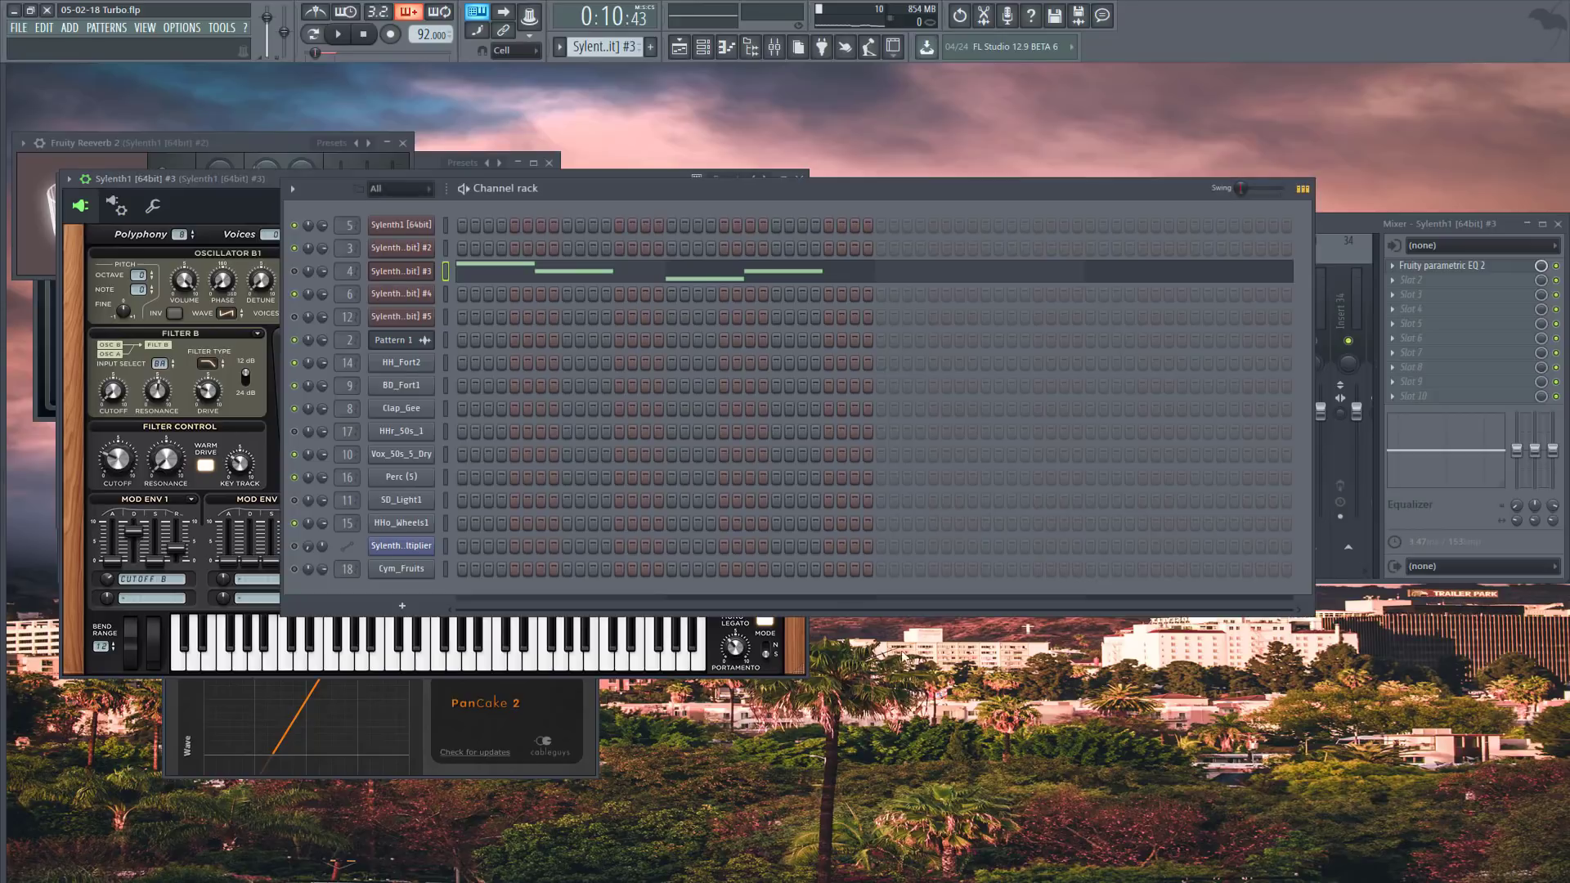
left_click(501, 275)
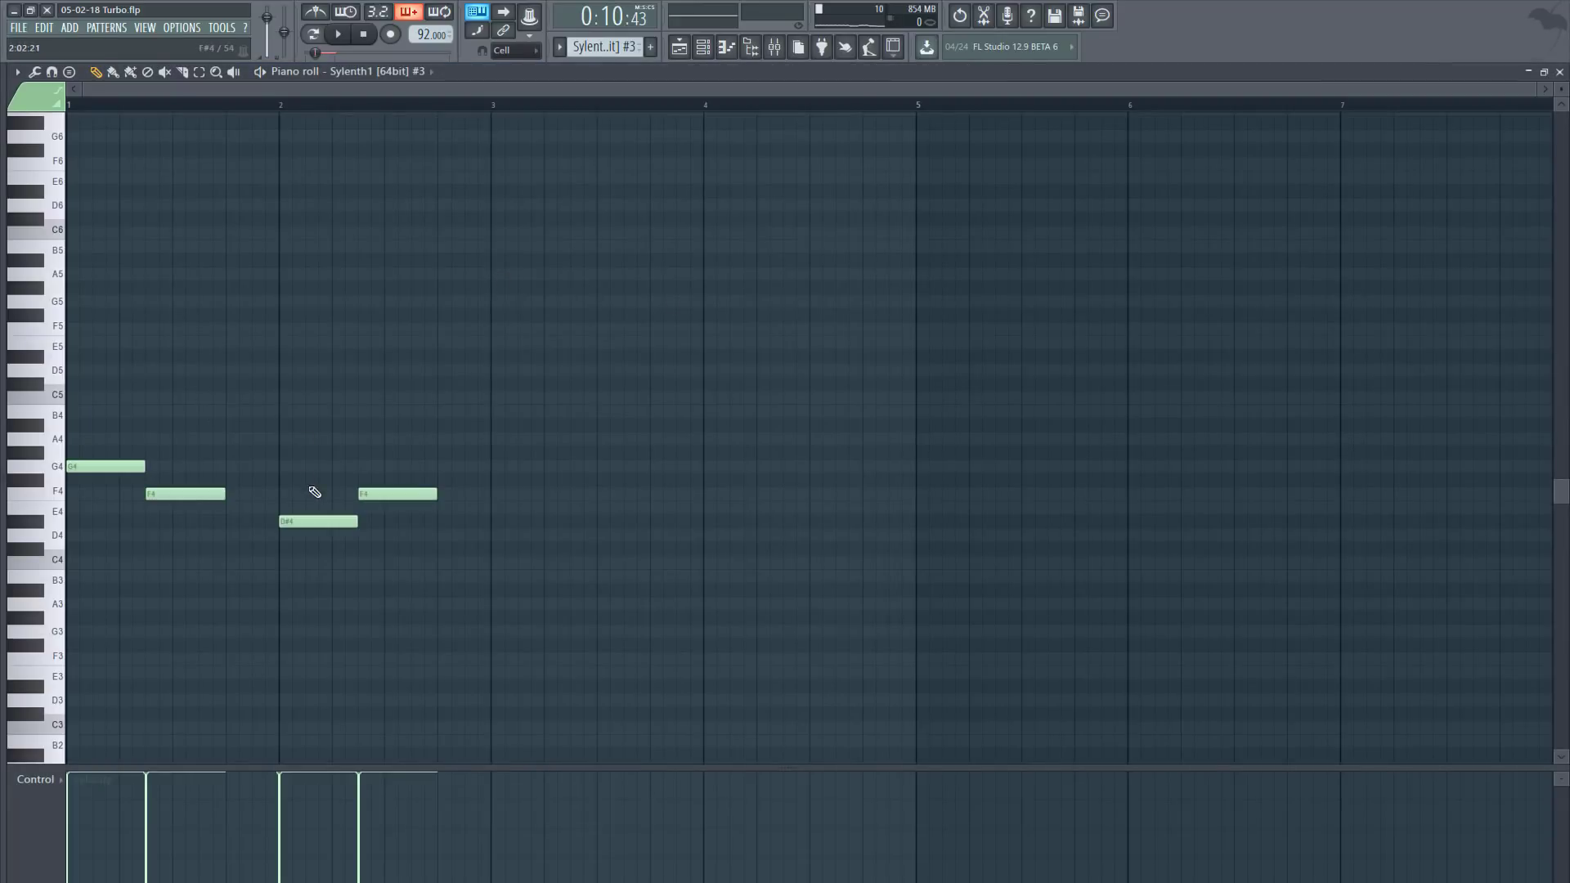
- Play the song, follow the arrangement in the playlist and stop playback
left_click(342, 36)
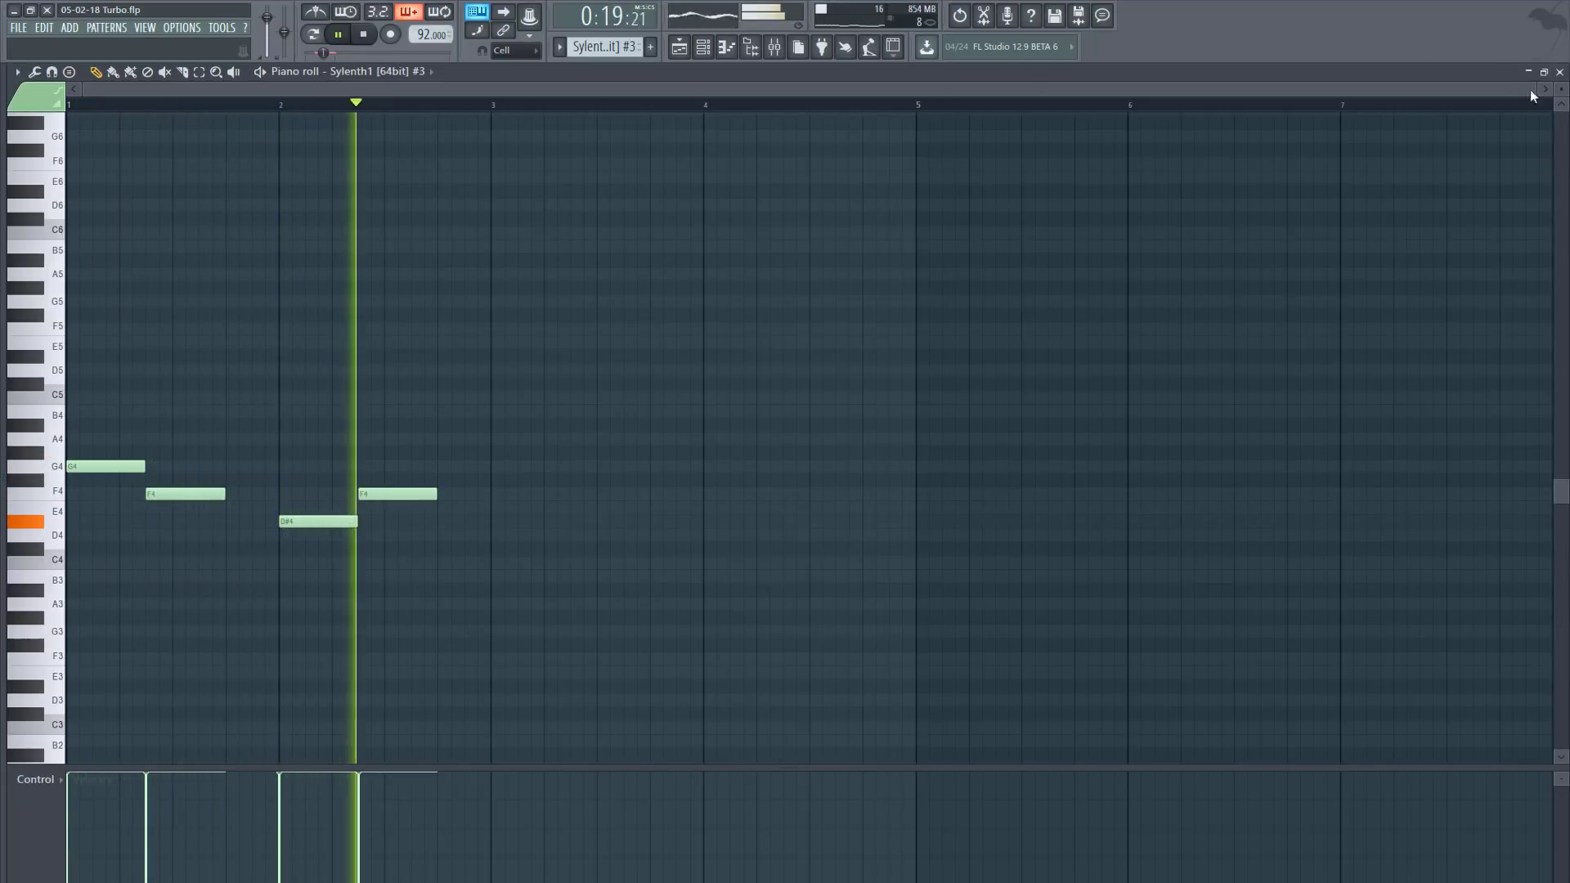
left_click(702, 46)
left_click(678, 47)
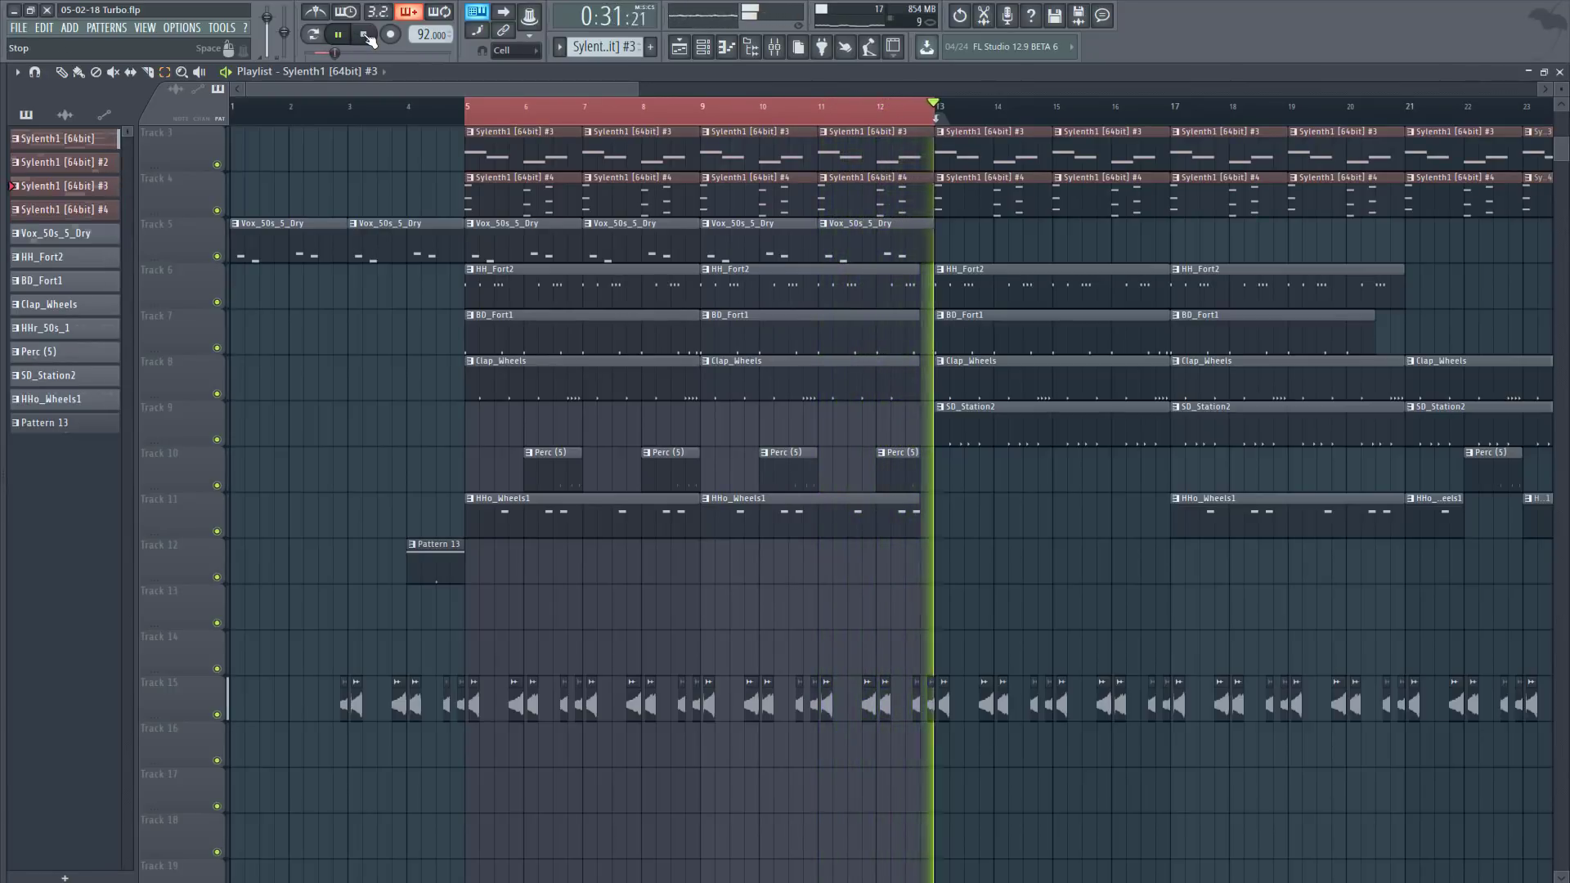
left_click(365, 34)
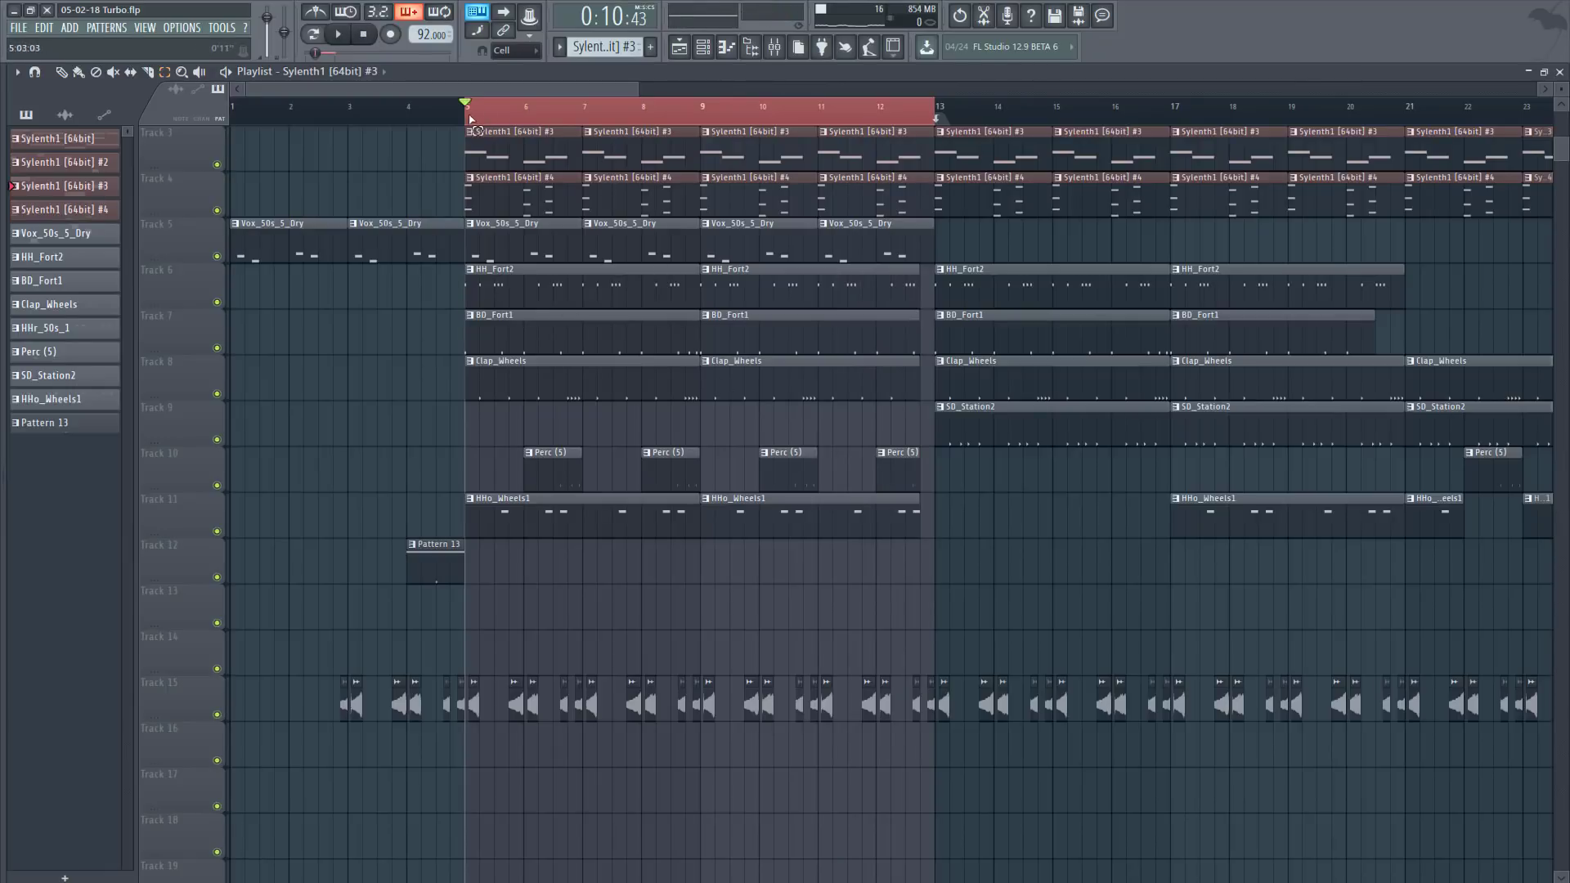
- Zoom out to the whole arrangement, move the playlist's time selection from bars 5–13 to bars 13–25 and deselect the clips
left_click_drag(472, 120, 929, 147)
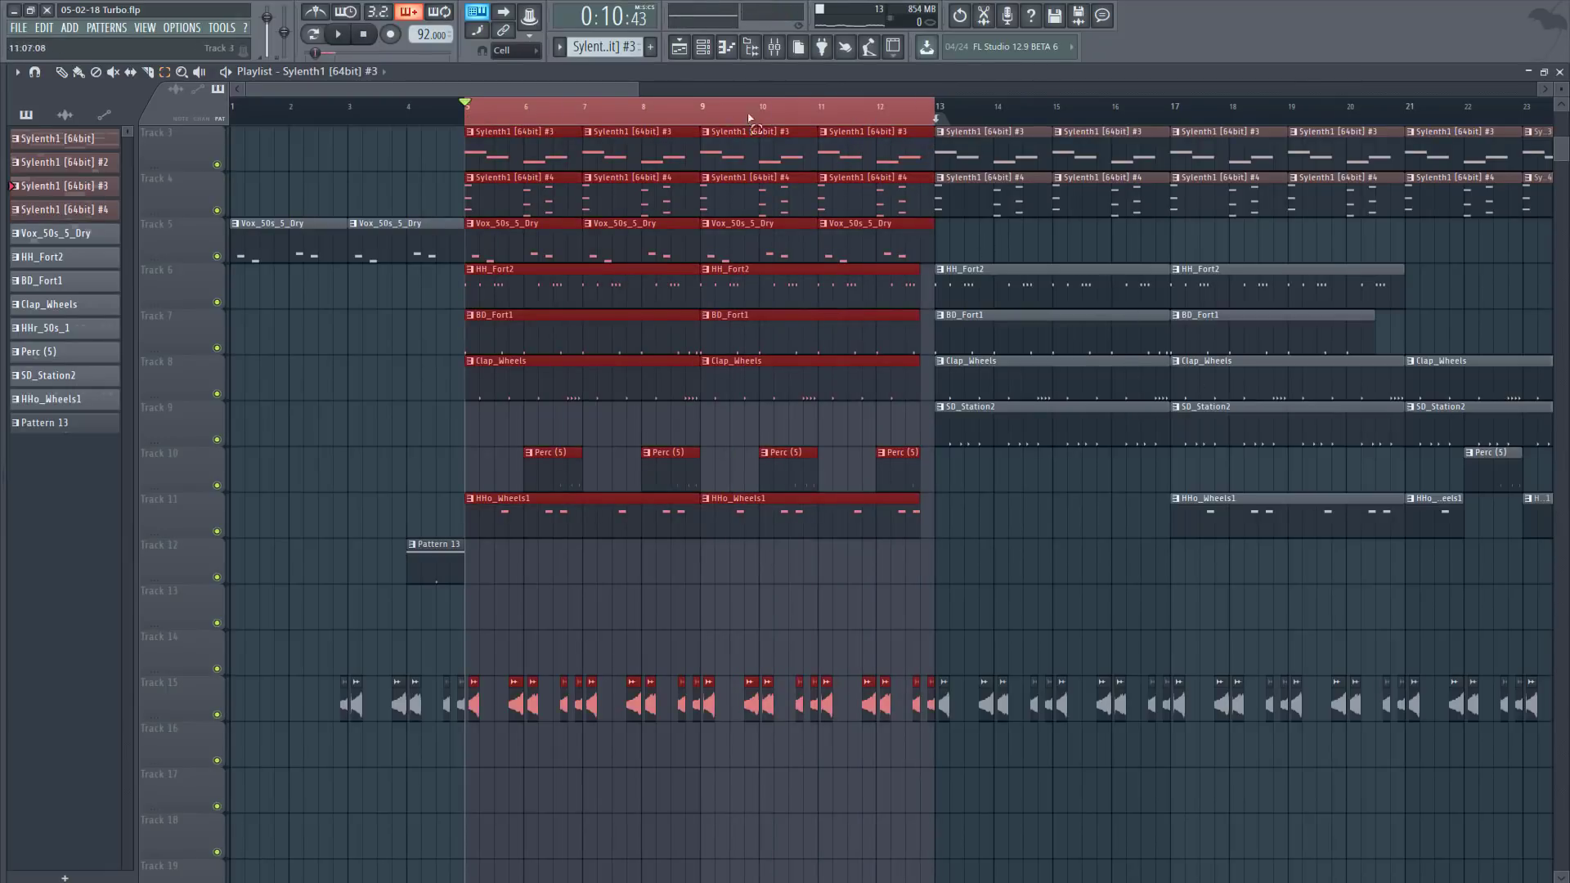
left_click_drag(650, 88, 1366, 88)
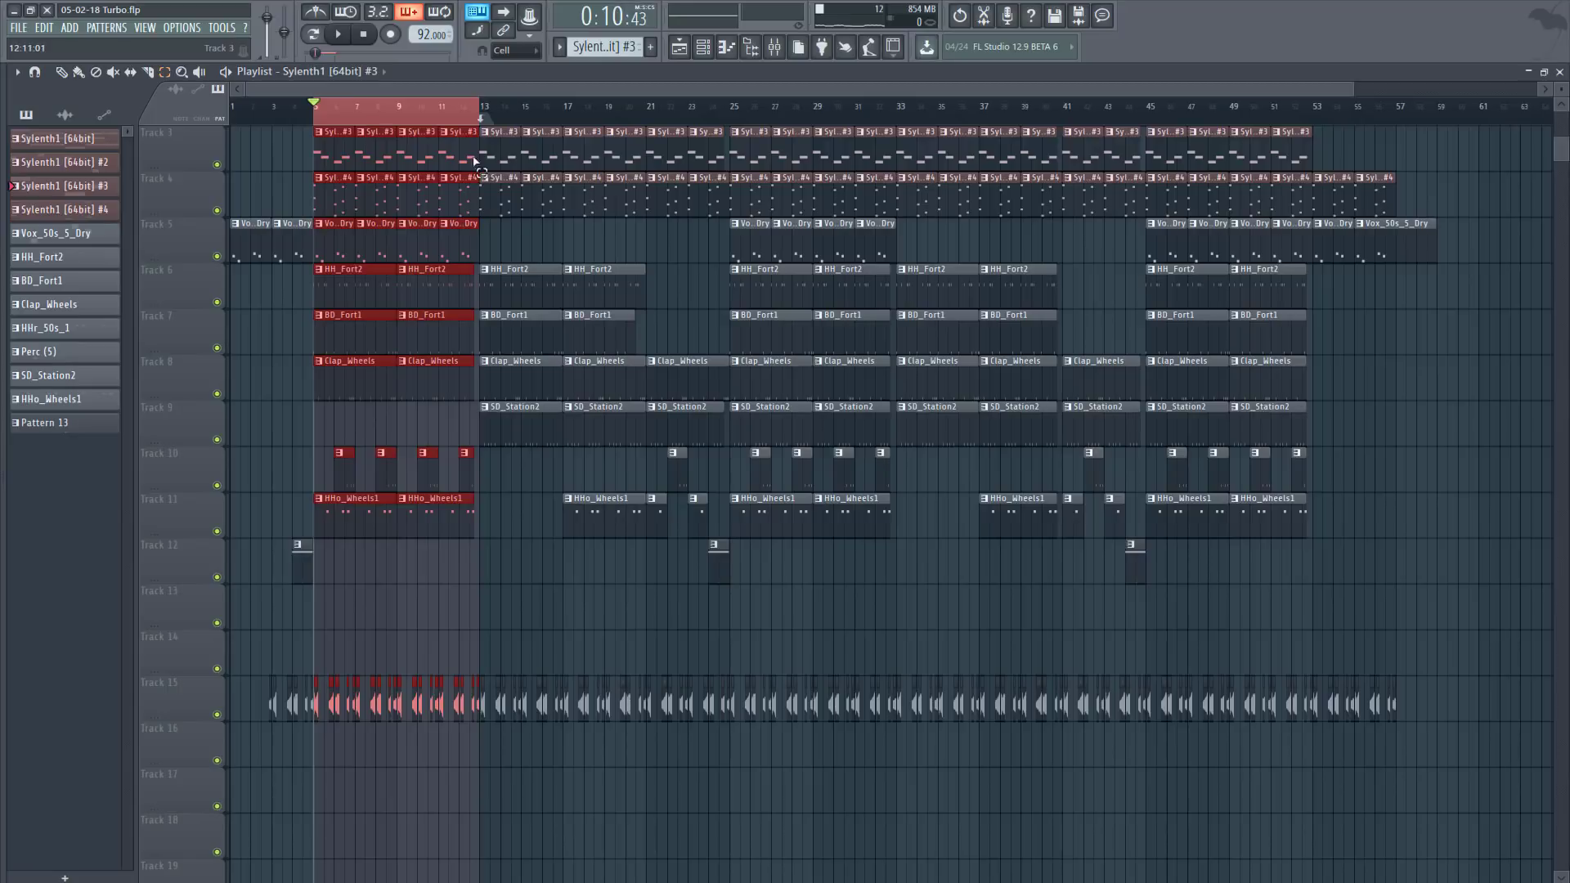
left_click_drag(478, 117, 730, 131)
left_click(684, 324)
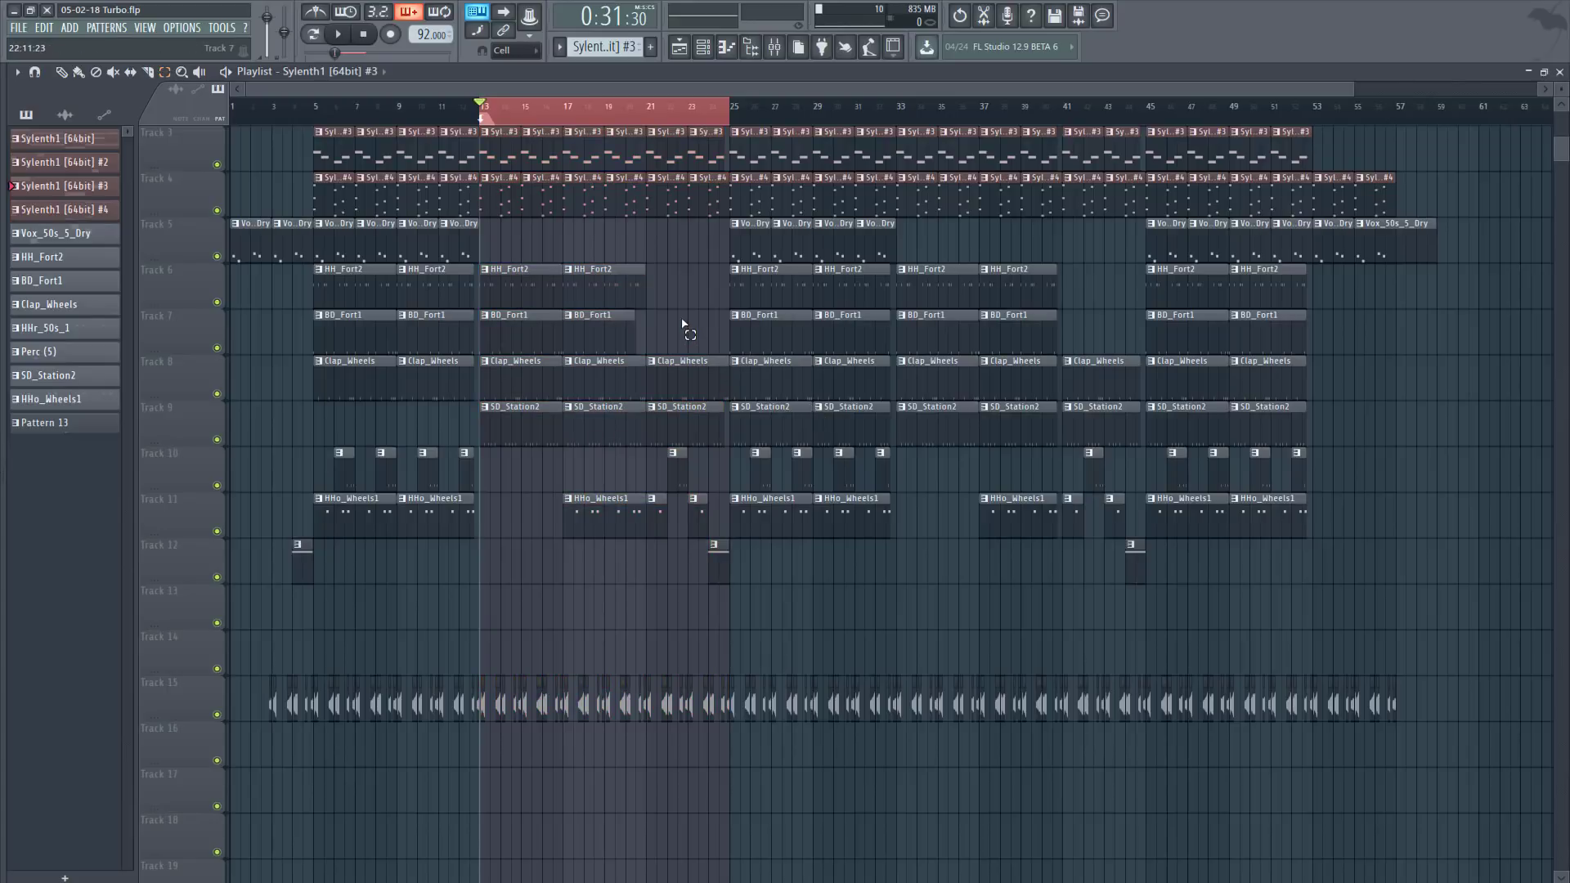
- Highlight the SD_Station2 clips in bars 13–25 and the Vox_50s_5_Dry clips in bars 5–13, clear the selection and leave the playlist
left_click_drag(482, 447, 720, 435)
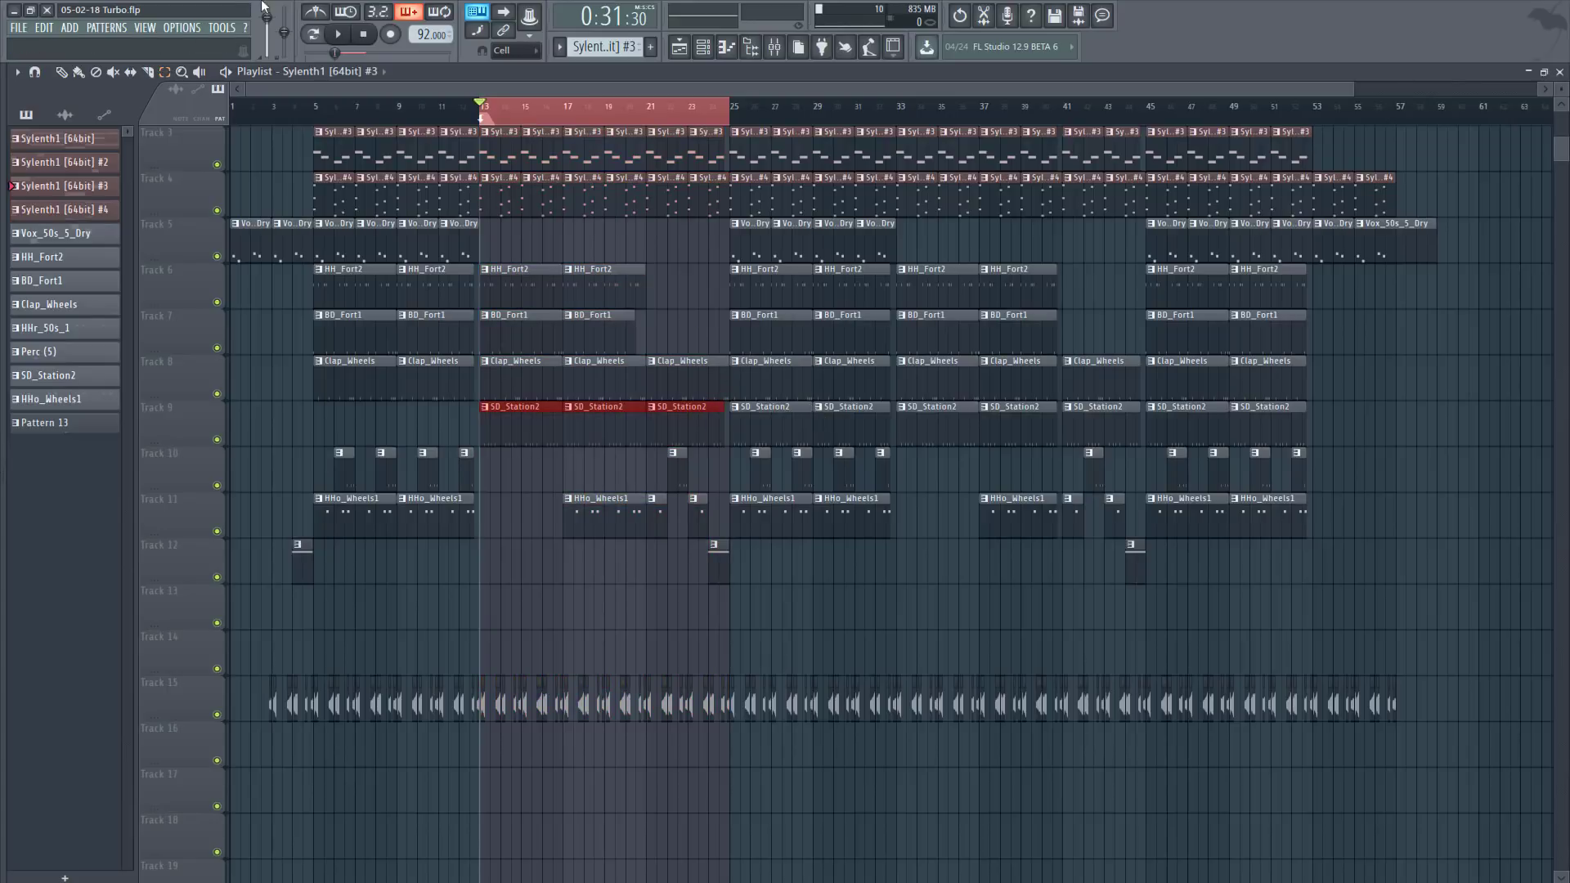
left_click_drag(515, 220, 334, 263)
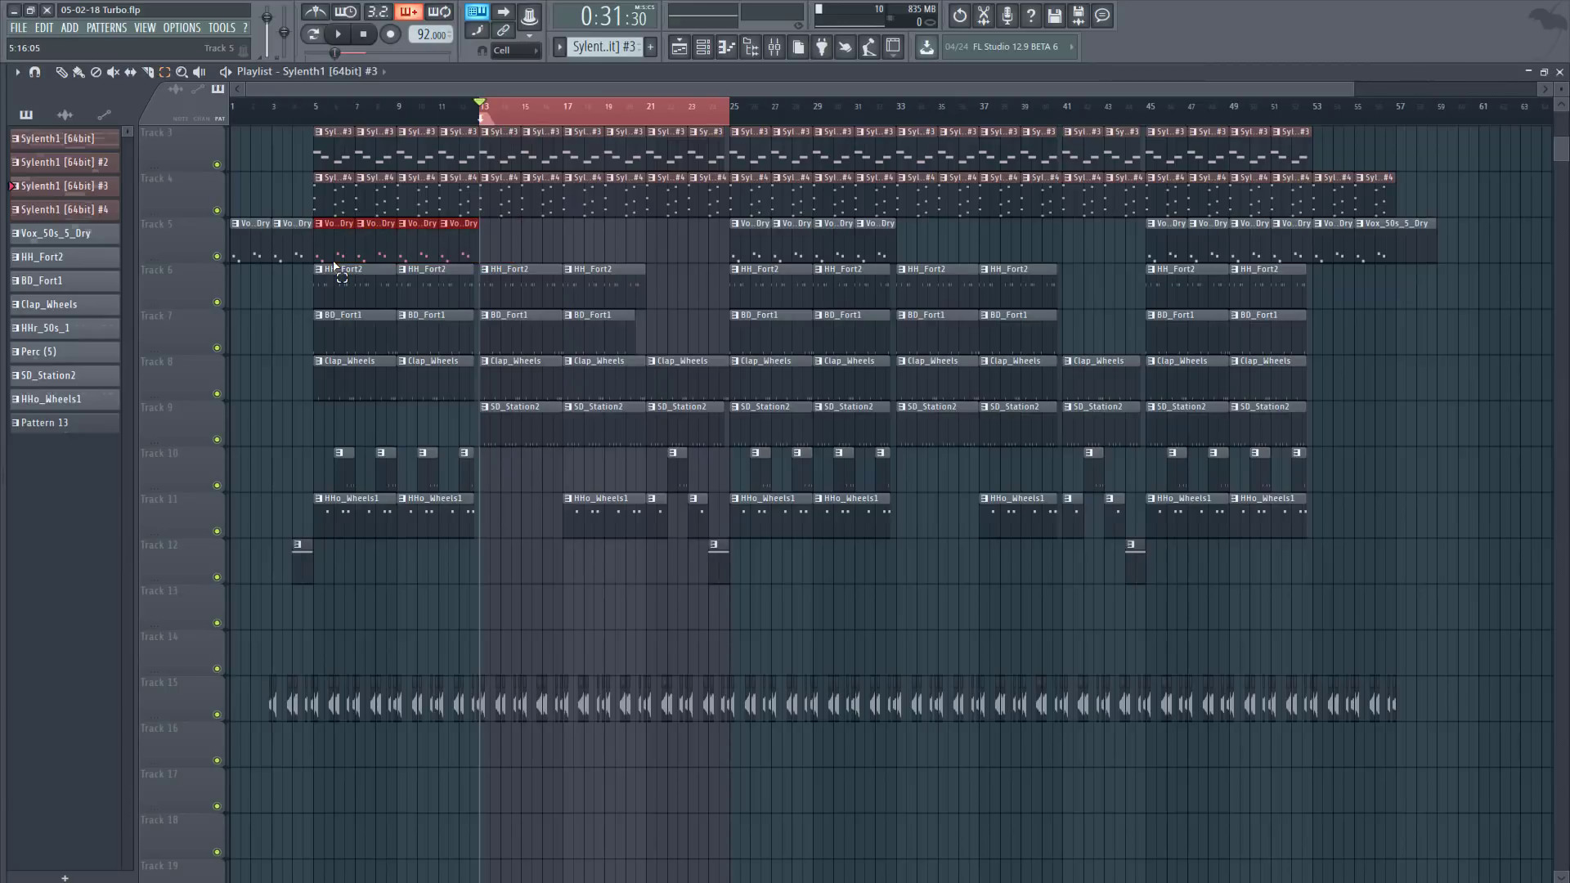
left_click(559, 490)
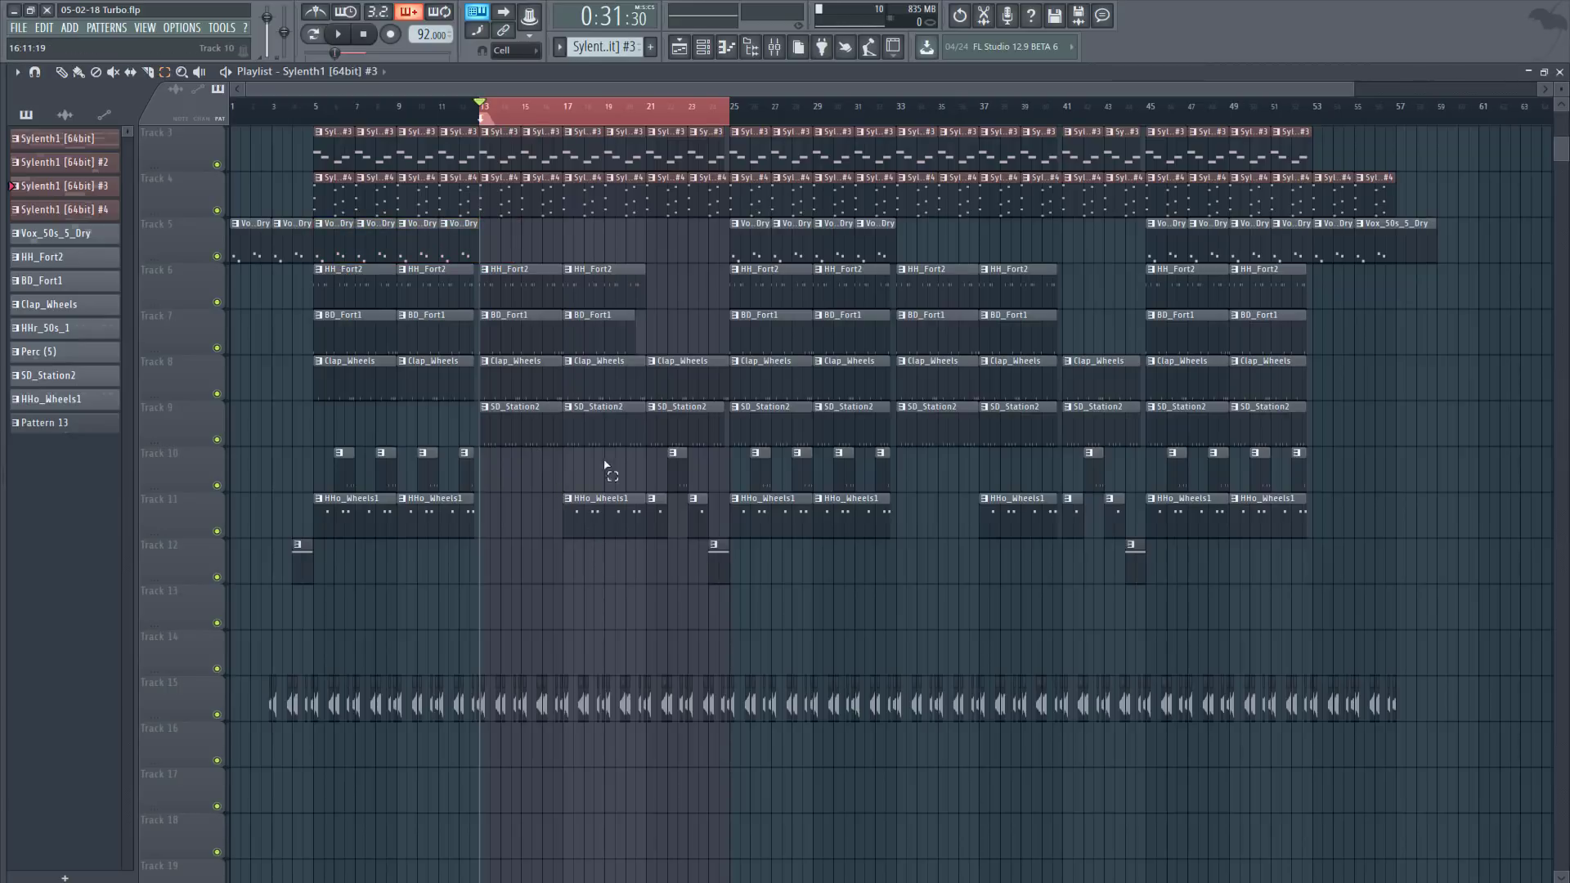
left_click(1561, 72)
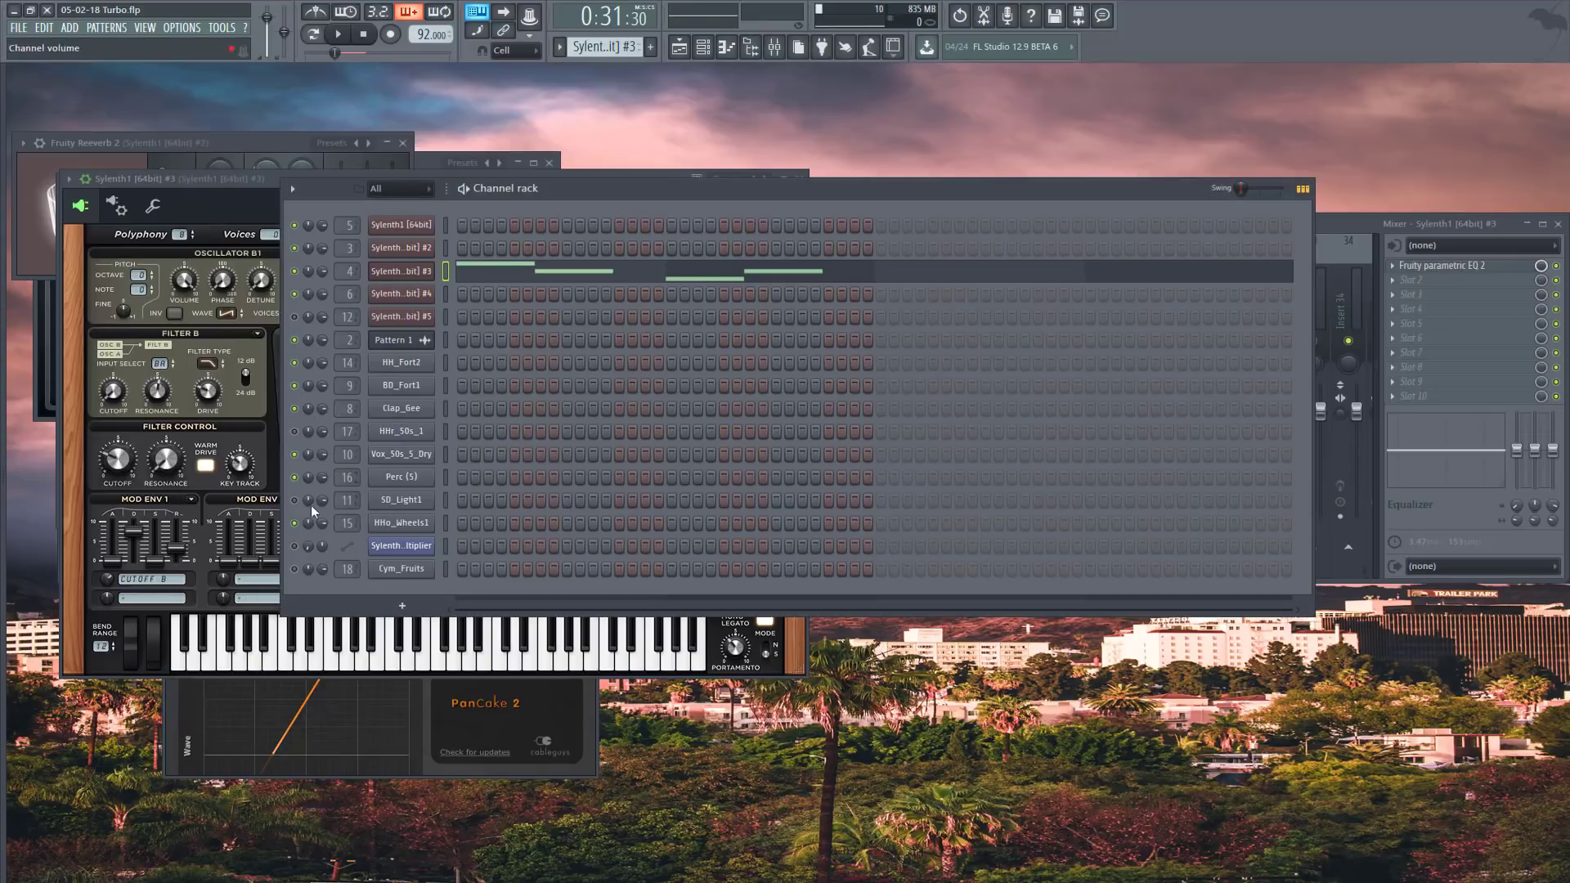
- Recheck the playlist, switch to the SD_Station2 pattern to view its steps in the channel rack, and reopen the playlist
left_click(680, 47)
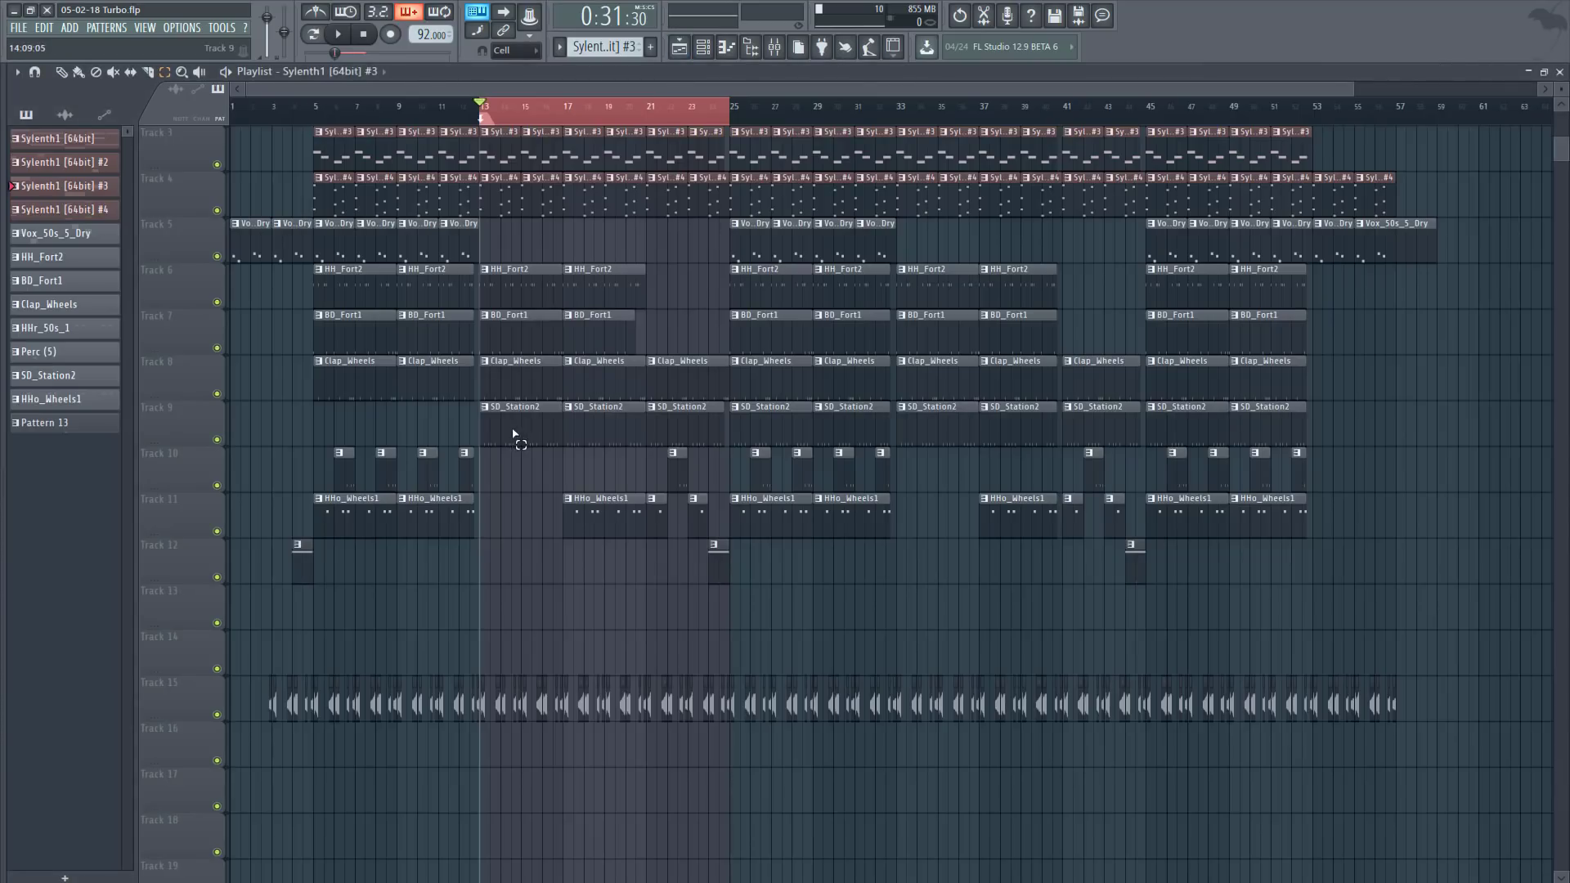
left_click(1561, 72)
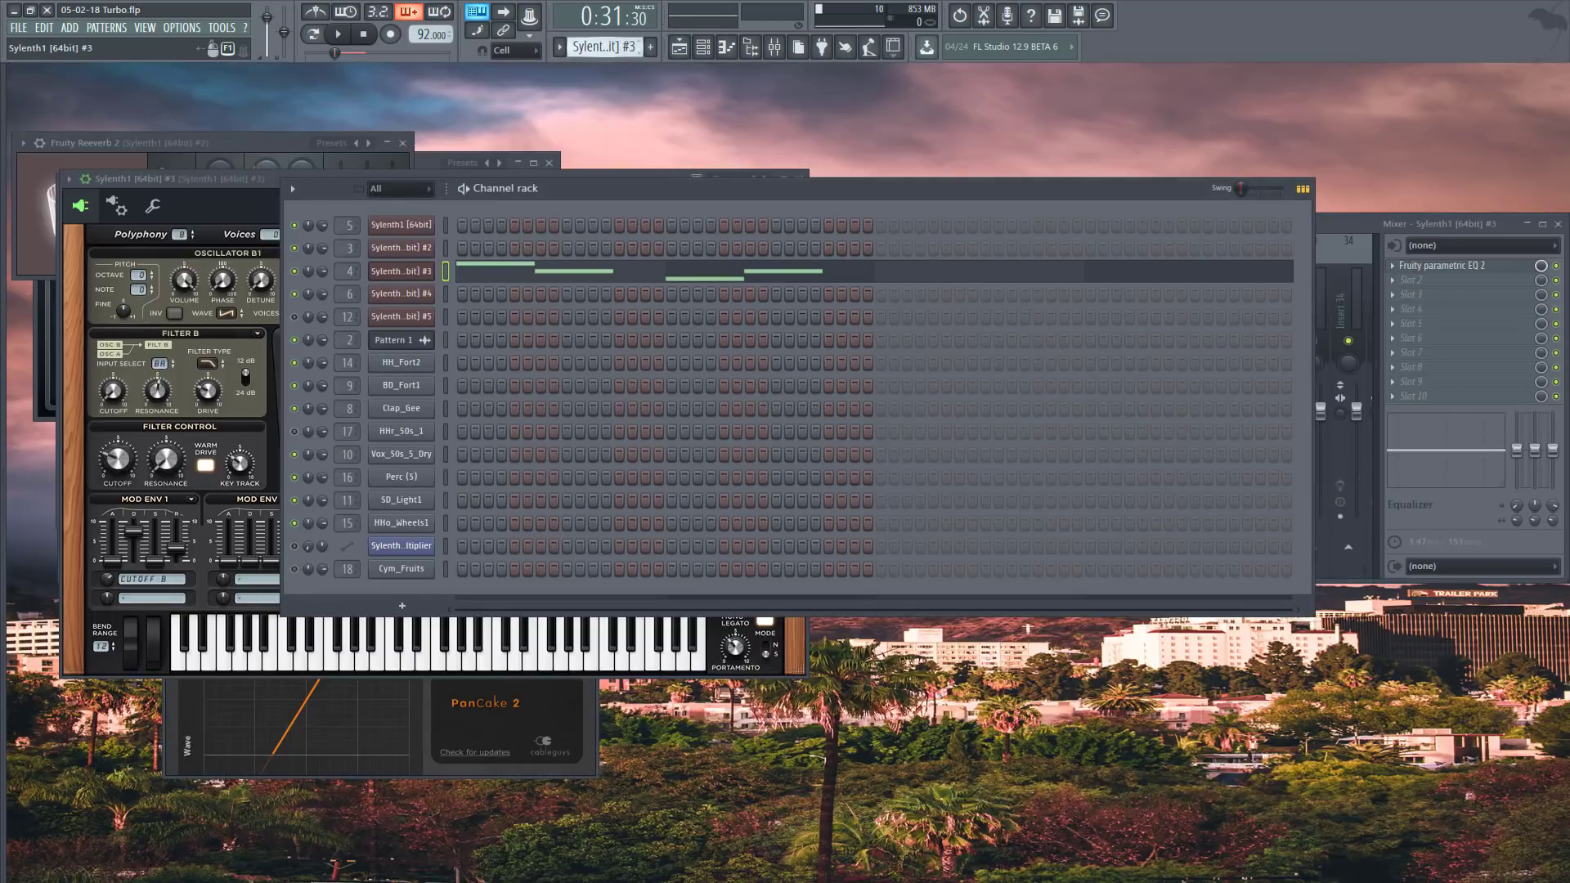
scroll(605, 46, "down", 7)
scroll(614, 51, "down", 3)
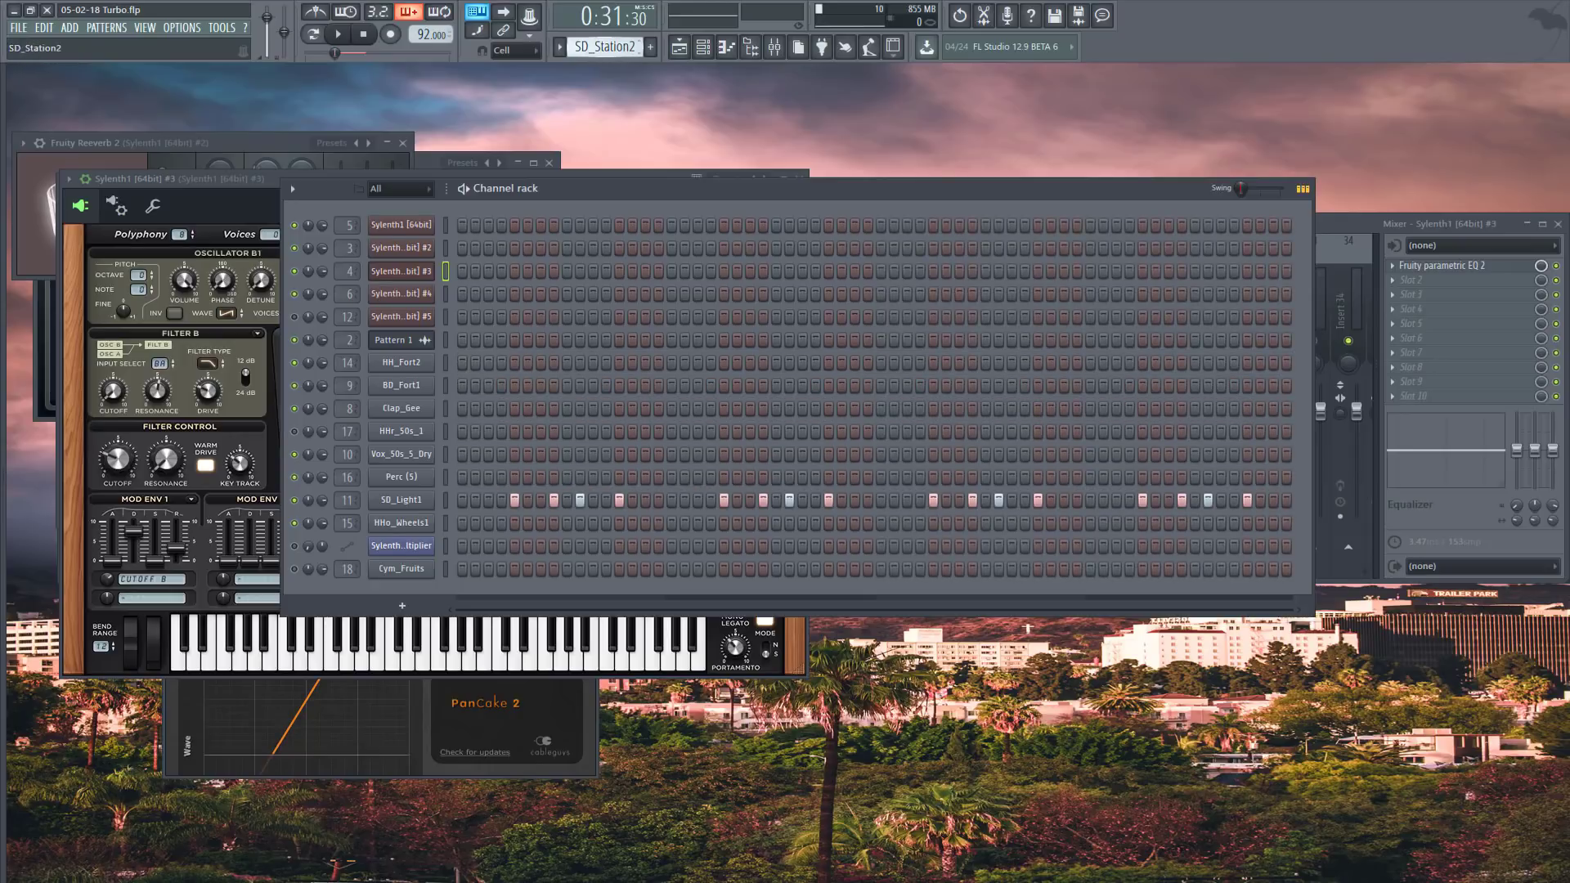
left_click(683, 49)
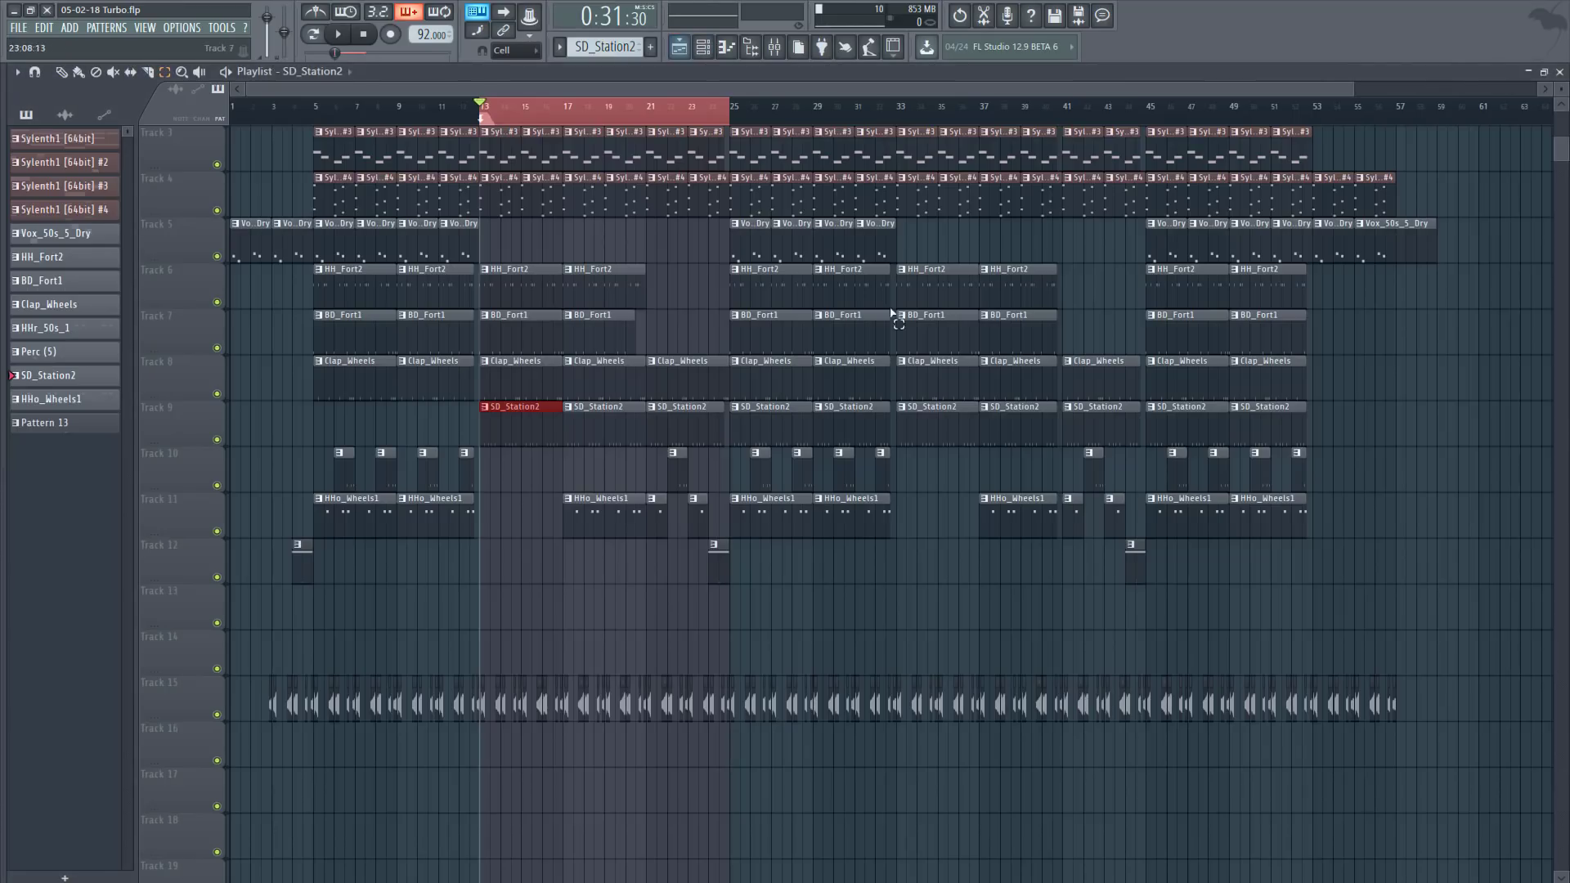
- Highlight all SD_Station2 clips on Track 9, play from bar 13 while checking the channel rack, then reopen the playlist and stop playback
left_click_drag(478, 450, 1321, 401)
left_click_drag(293, 424, 1335, 439)
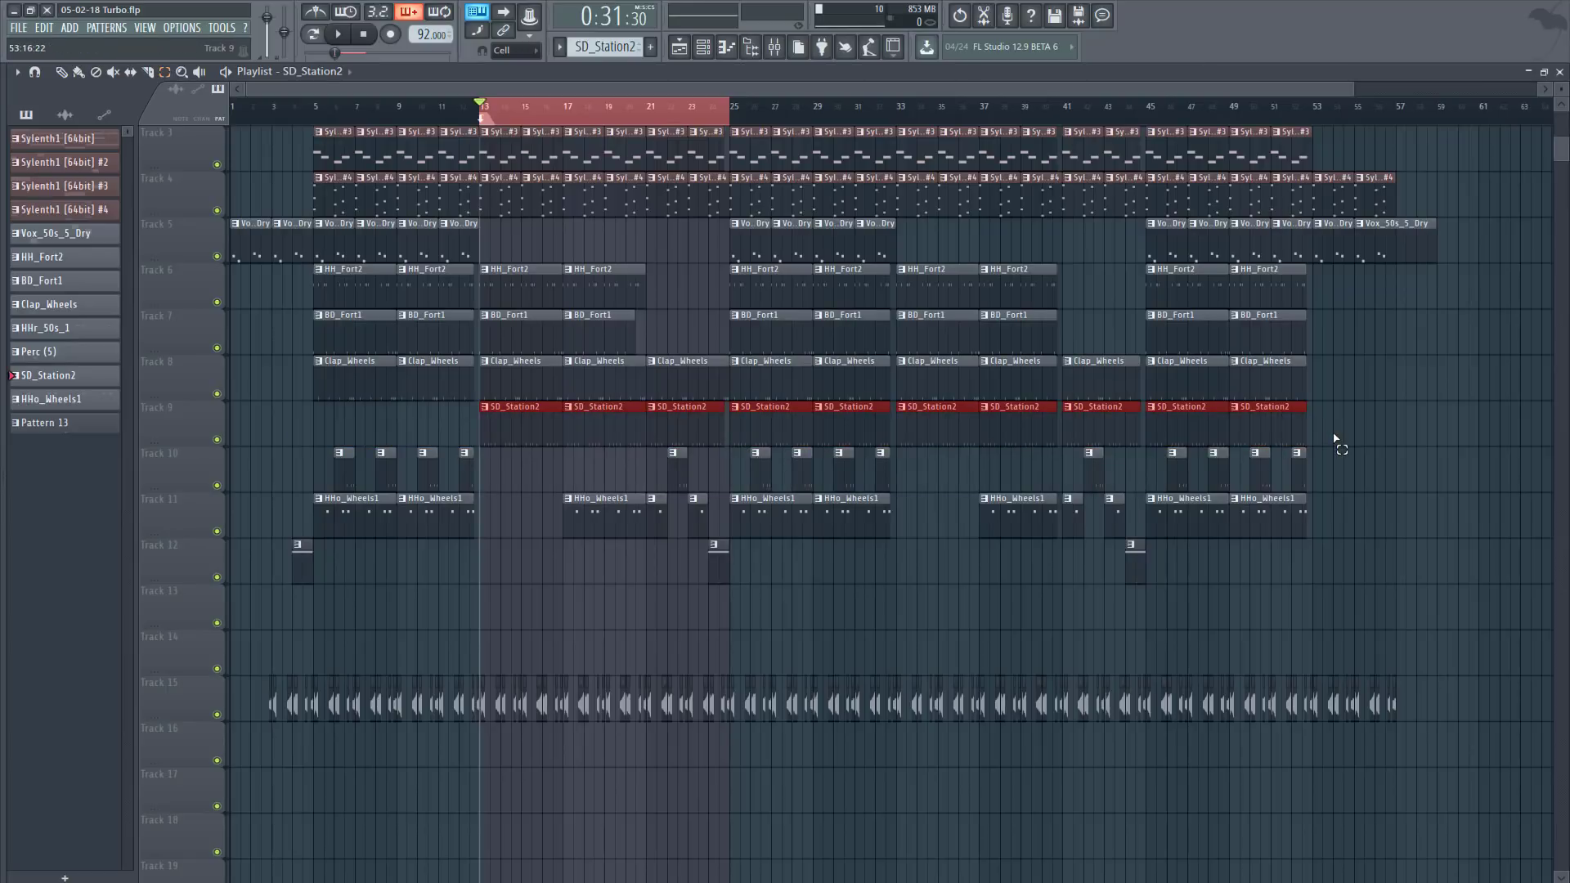
left_click(339, 37)
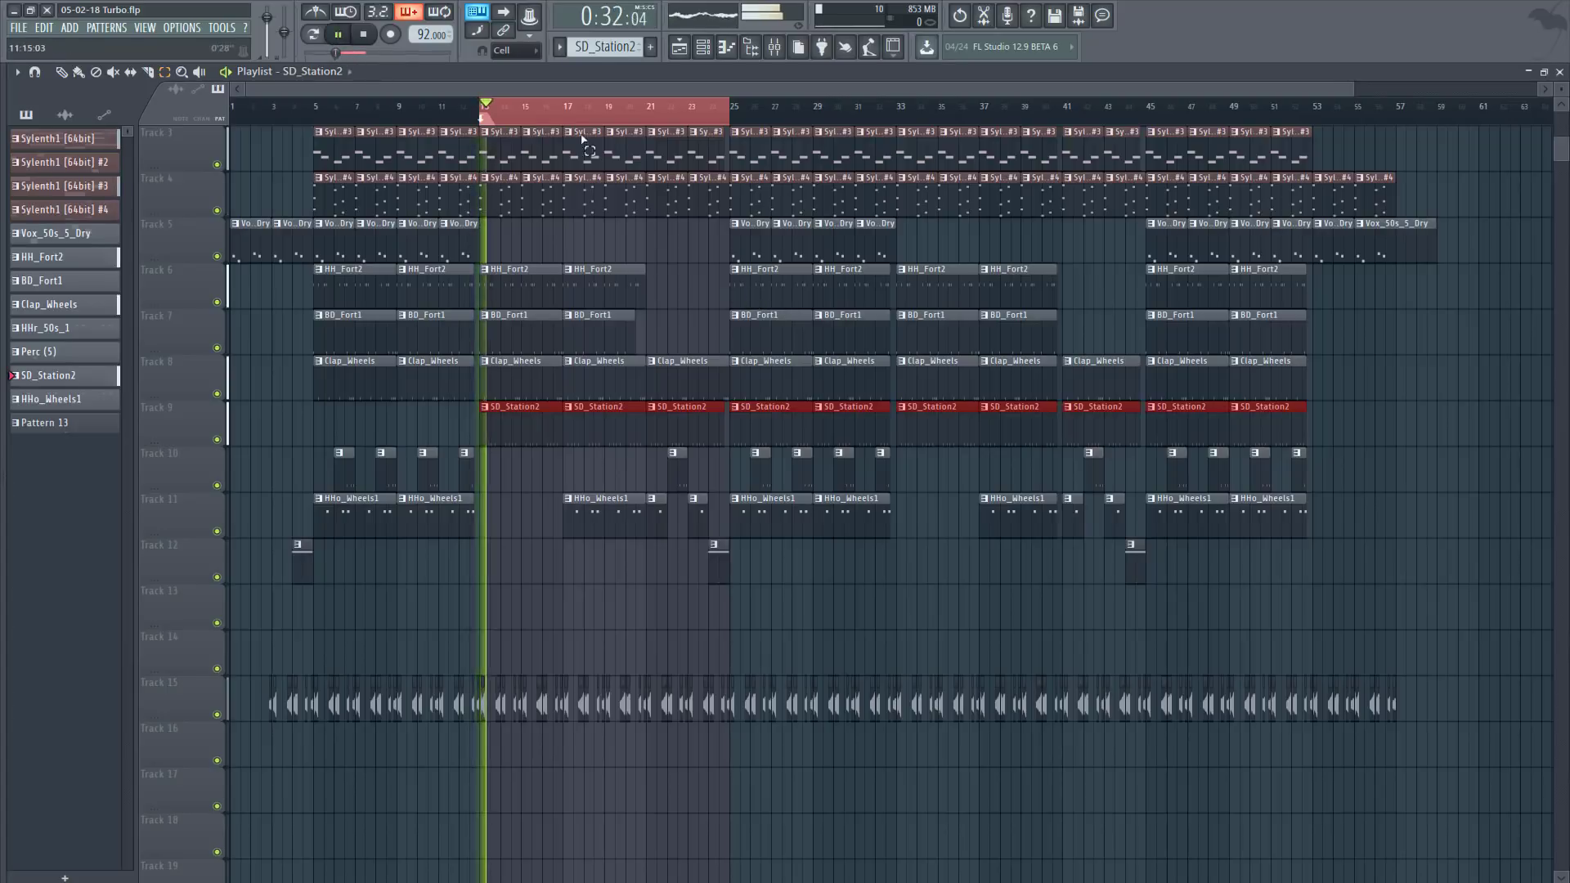
left_click(1560, 72)
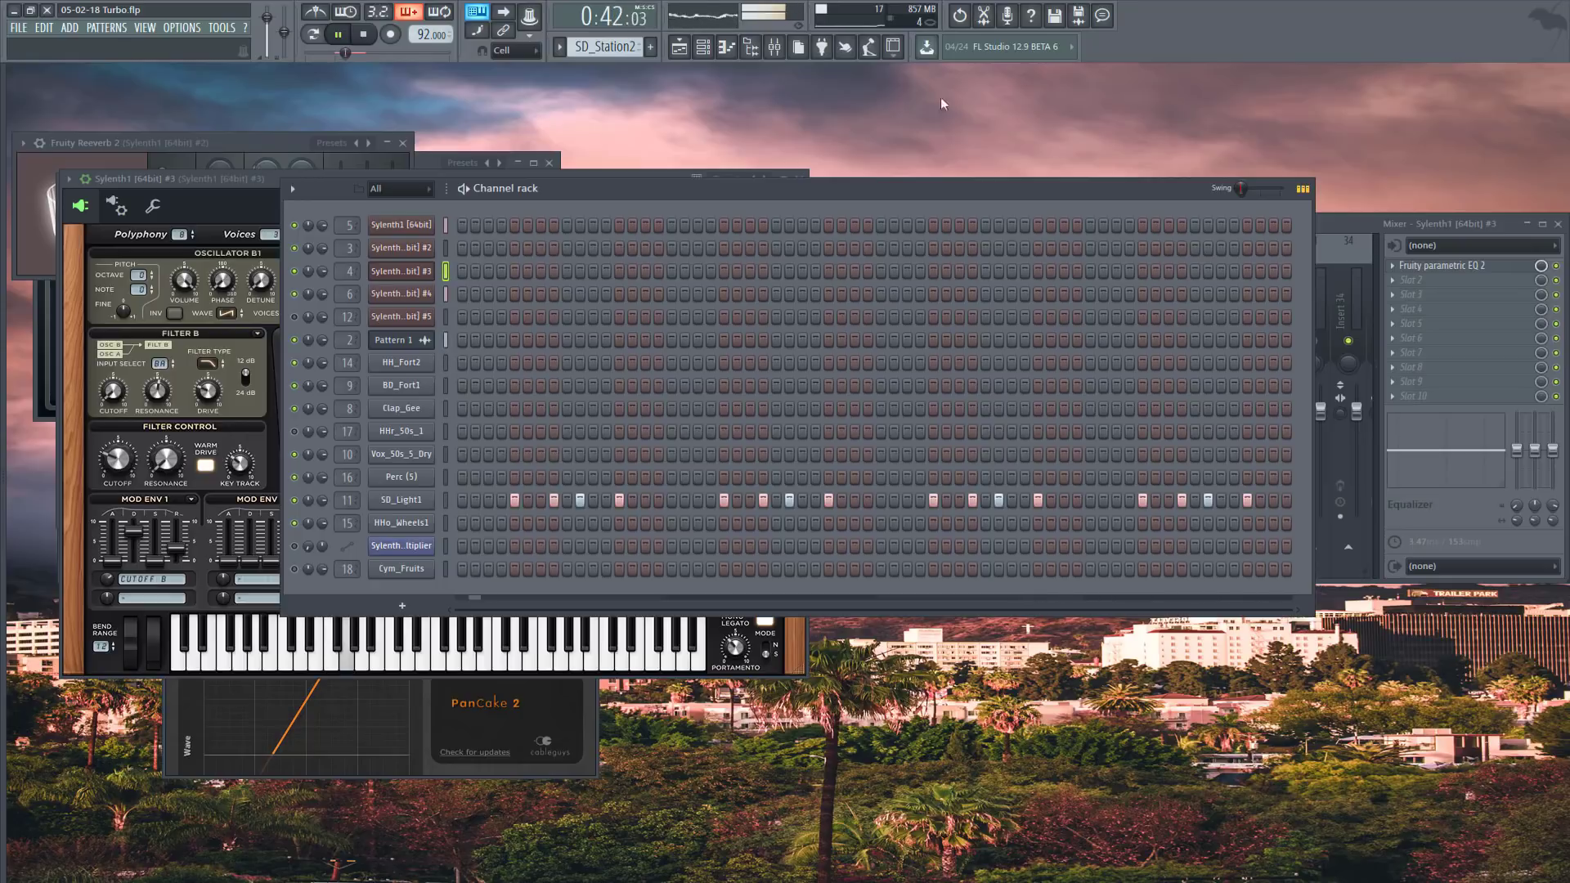
left_click(680, 49)
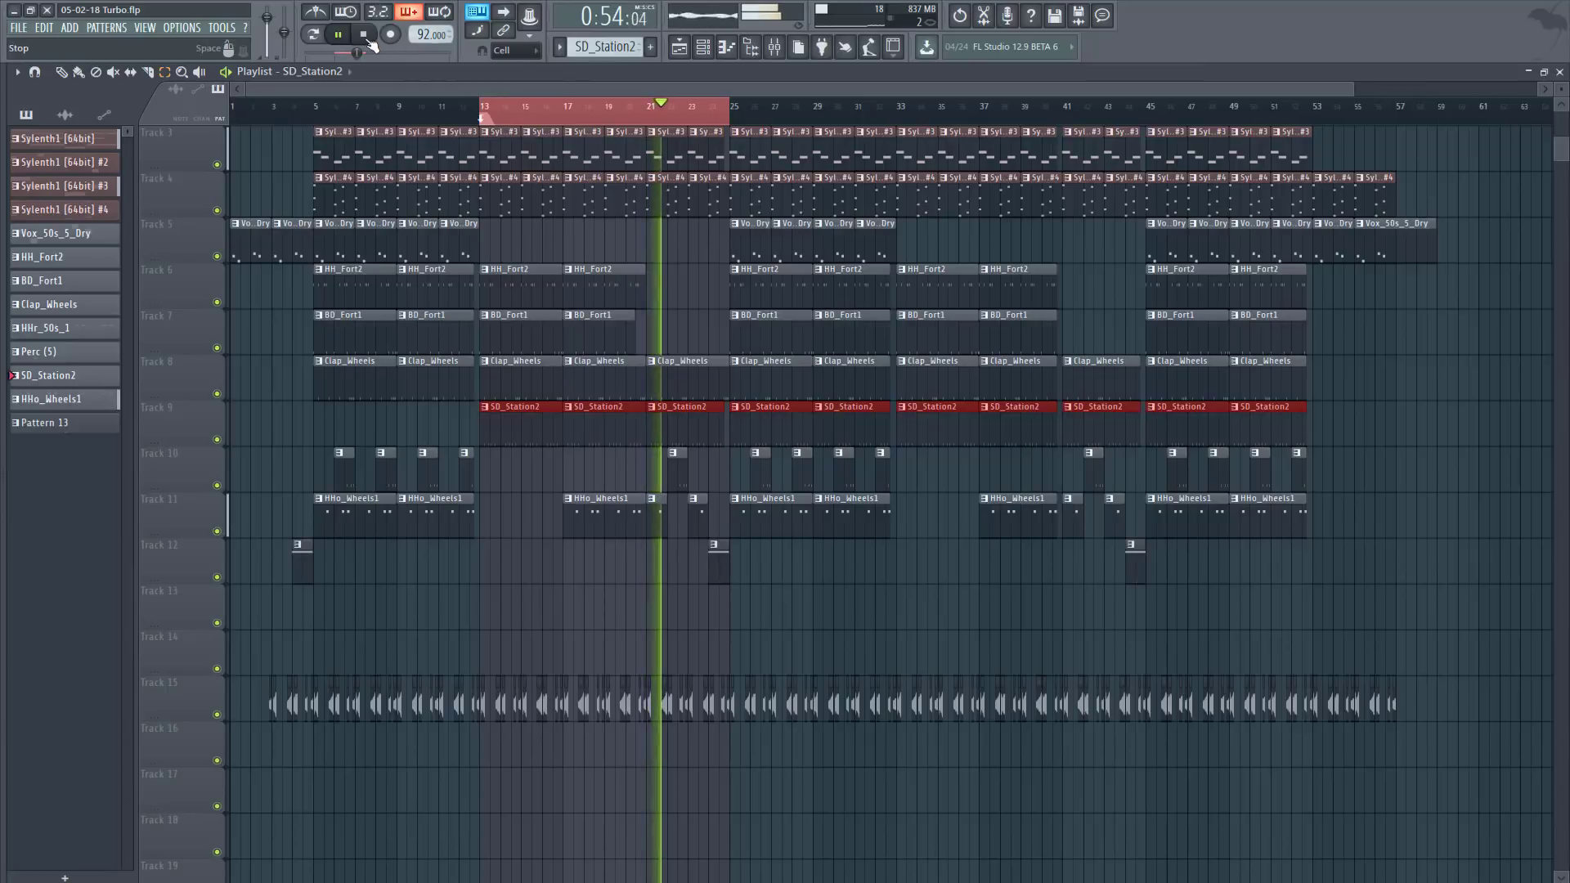
left_click(364, 35)
- Replace the playlist's time selection with bars 21–25, including the clips on the uppermost tracks
left_click(686, 127)
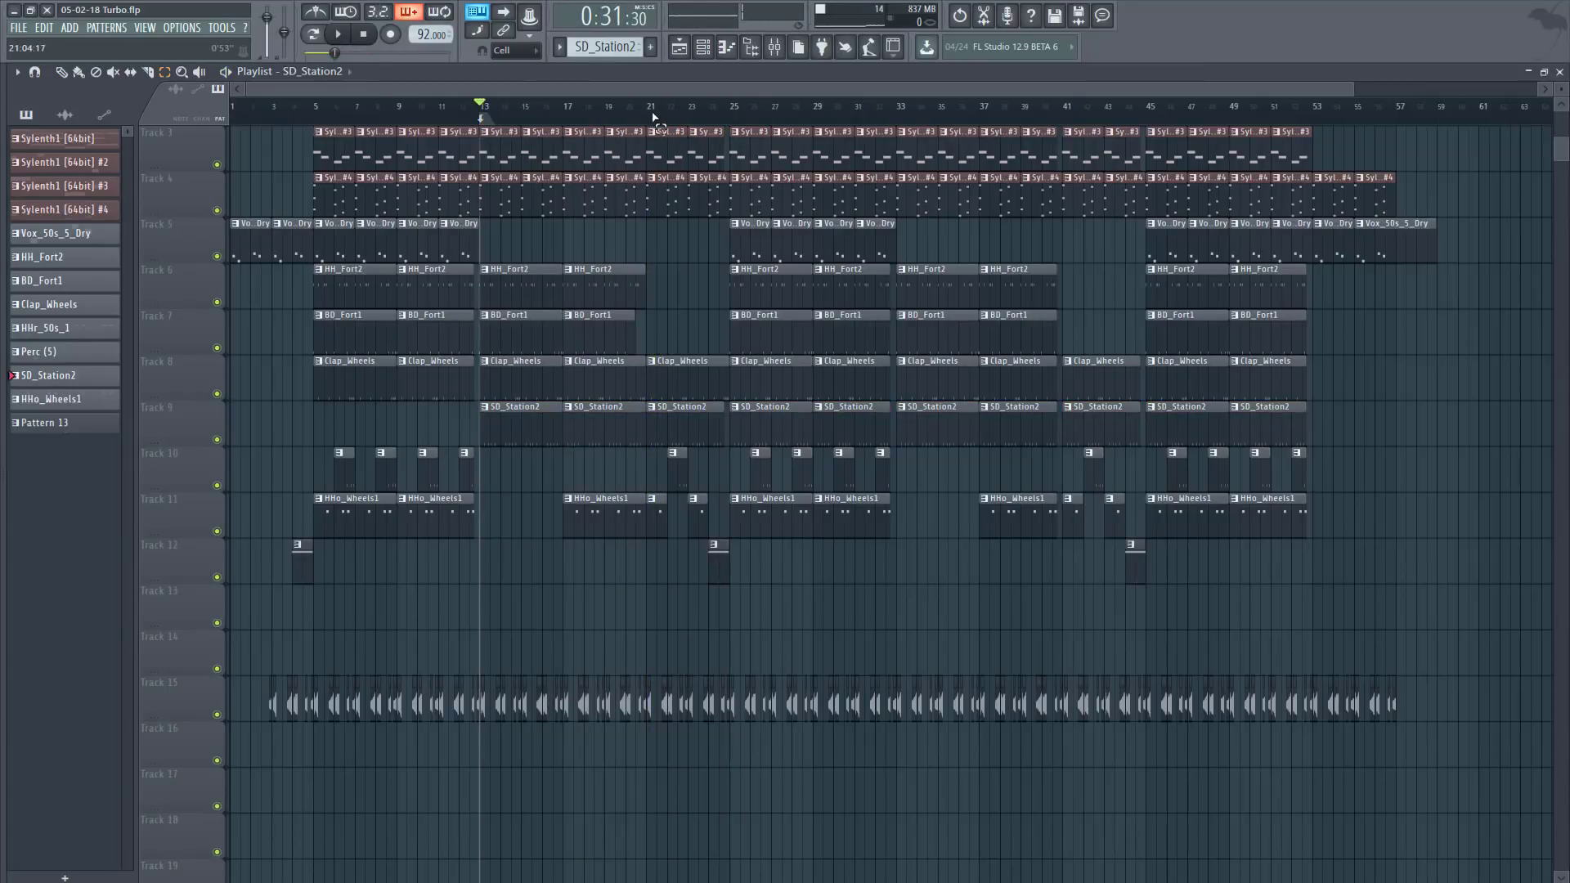
left_click_drag(654, 117, 729, 123)
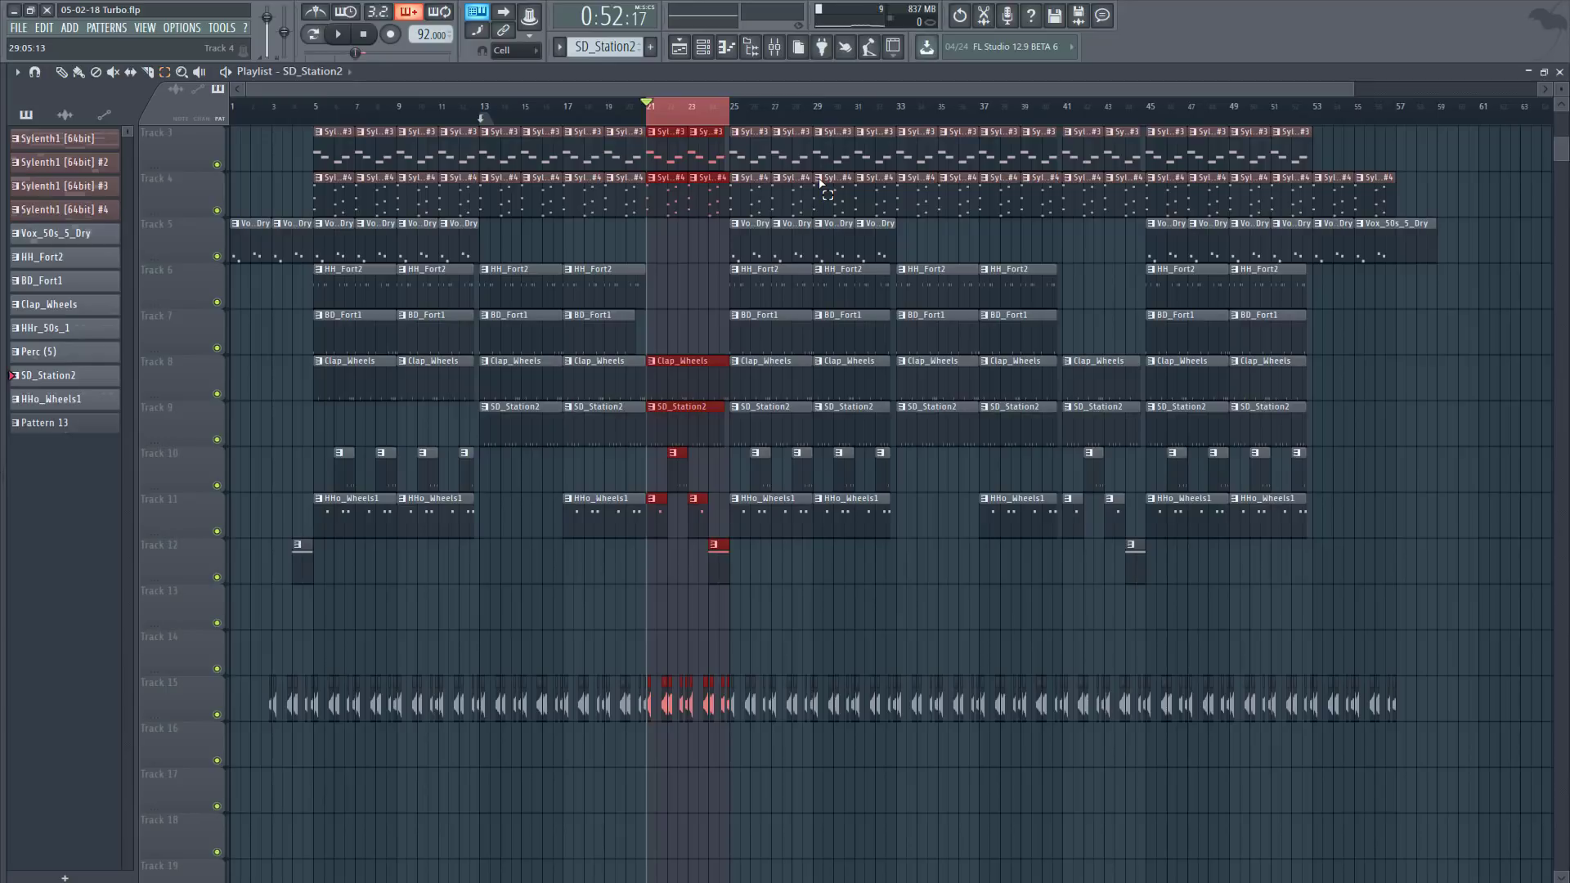
left_click(681, 221)
scroll(695, 246, "up", 2)
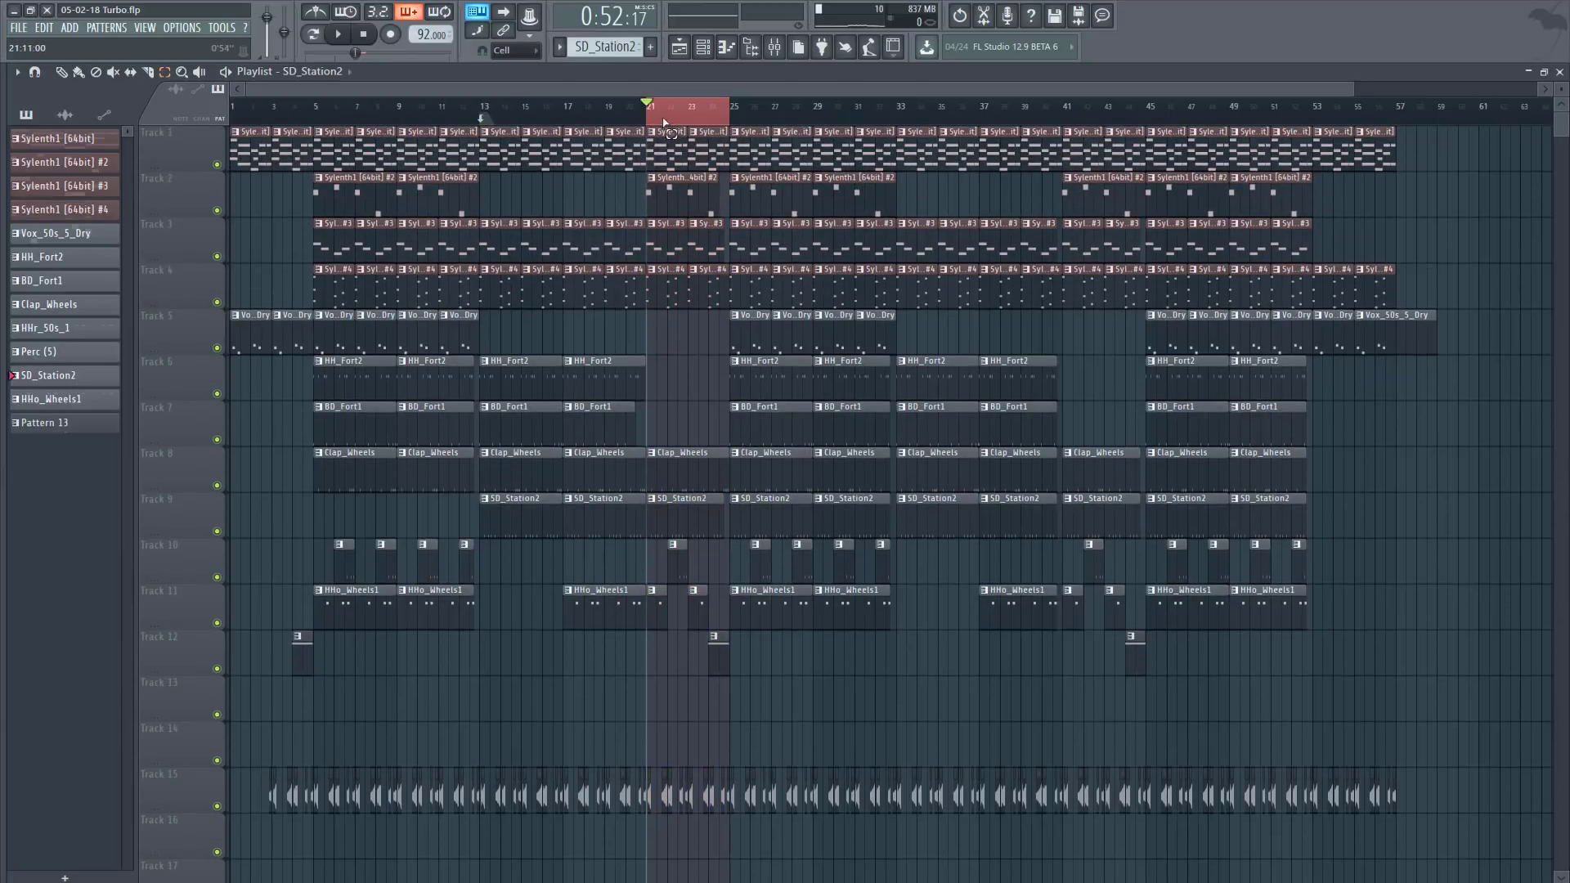
left_click_drag(649, 121, 728, 130)
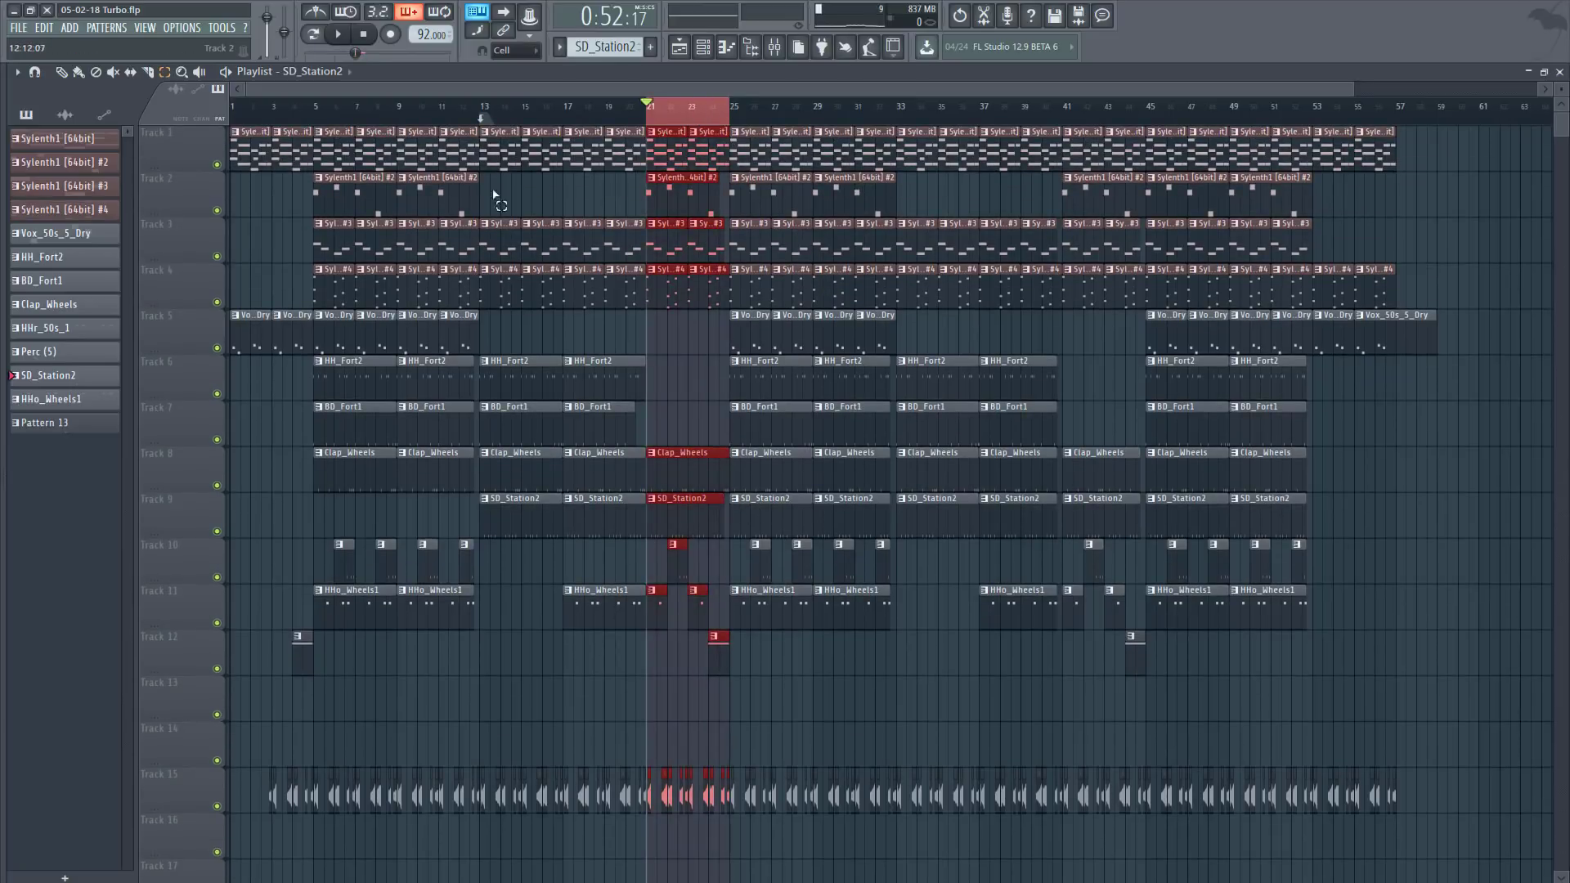
- Reselect bars 21–25, highlight the Sylenth1 [64bit] #2 clips in bars 21–25 and 41–45 in turn, and deselect them
left_click_drag(501, 172, 308, 217)
left_click(679, 106)
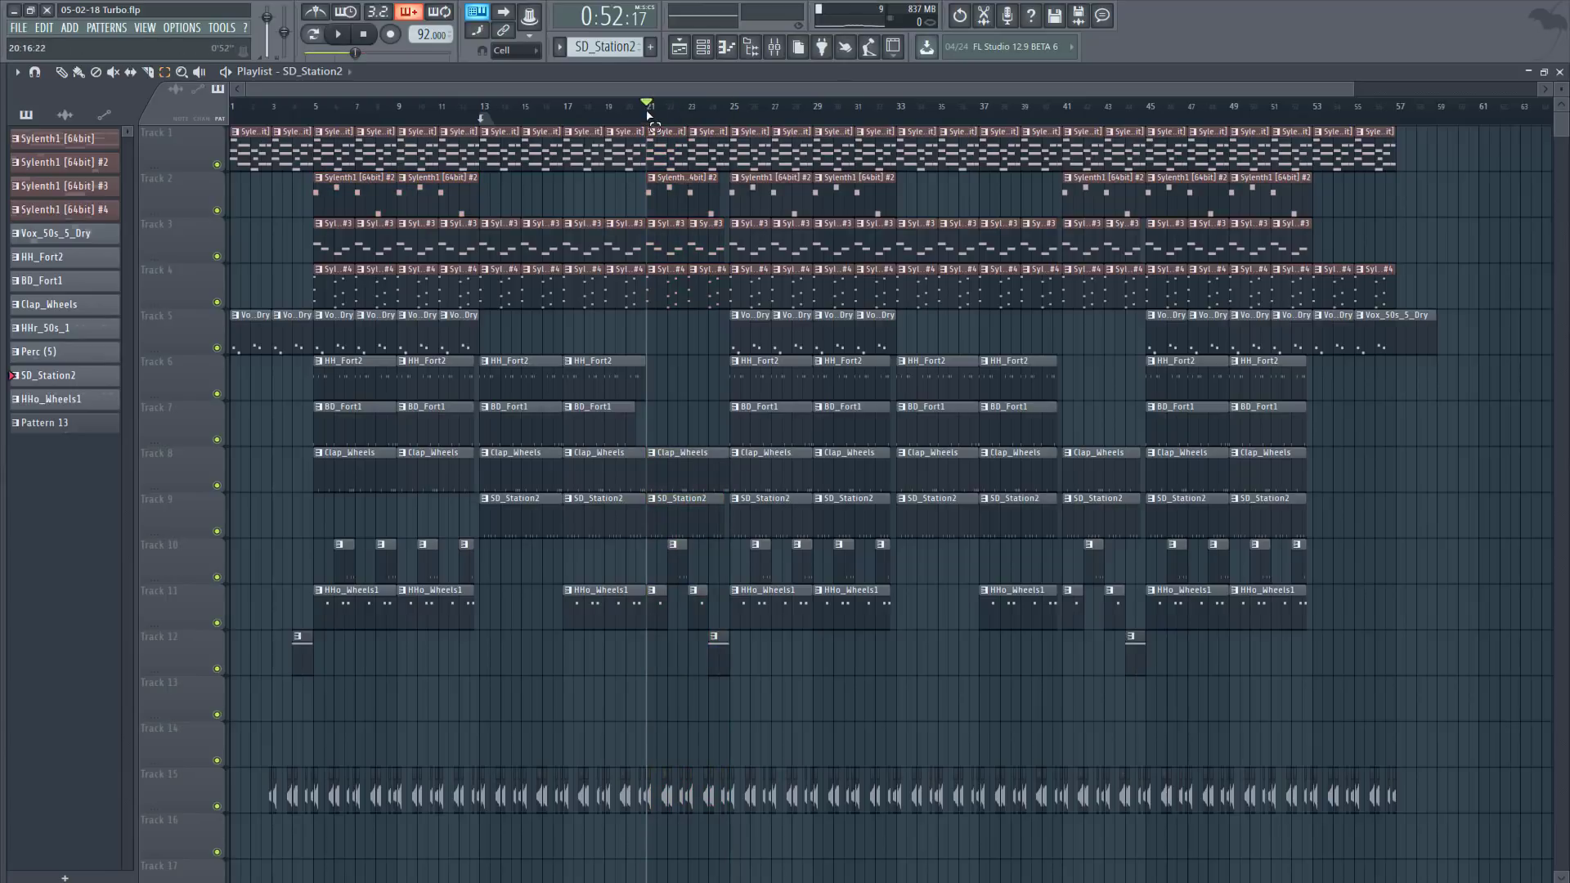
left_click_drag(649, 115, 727, 130)
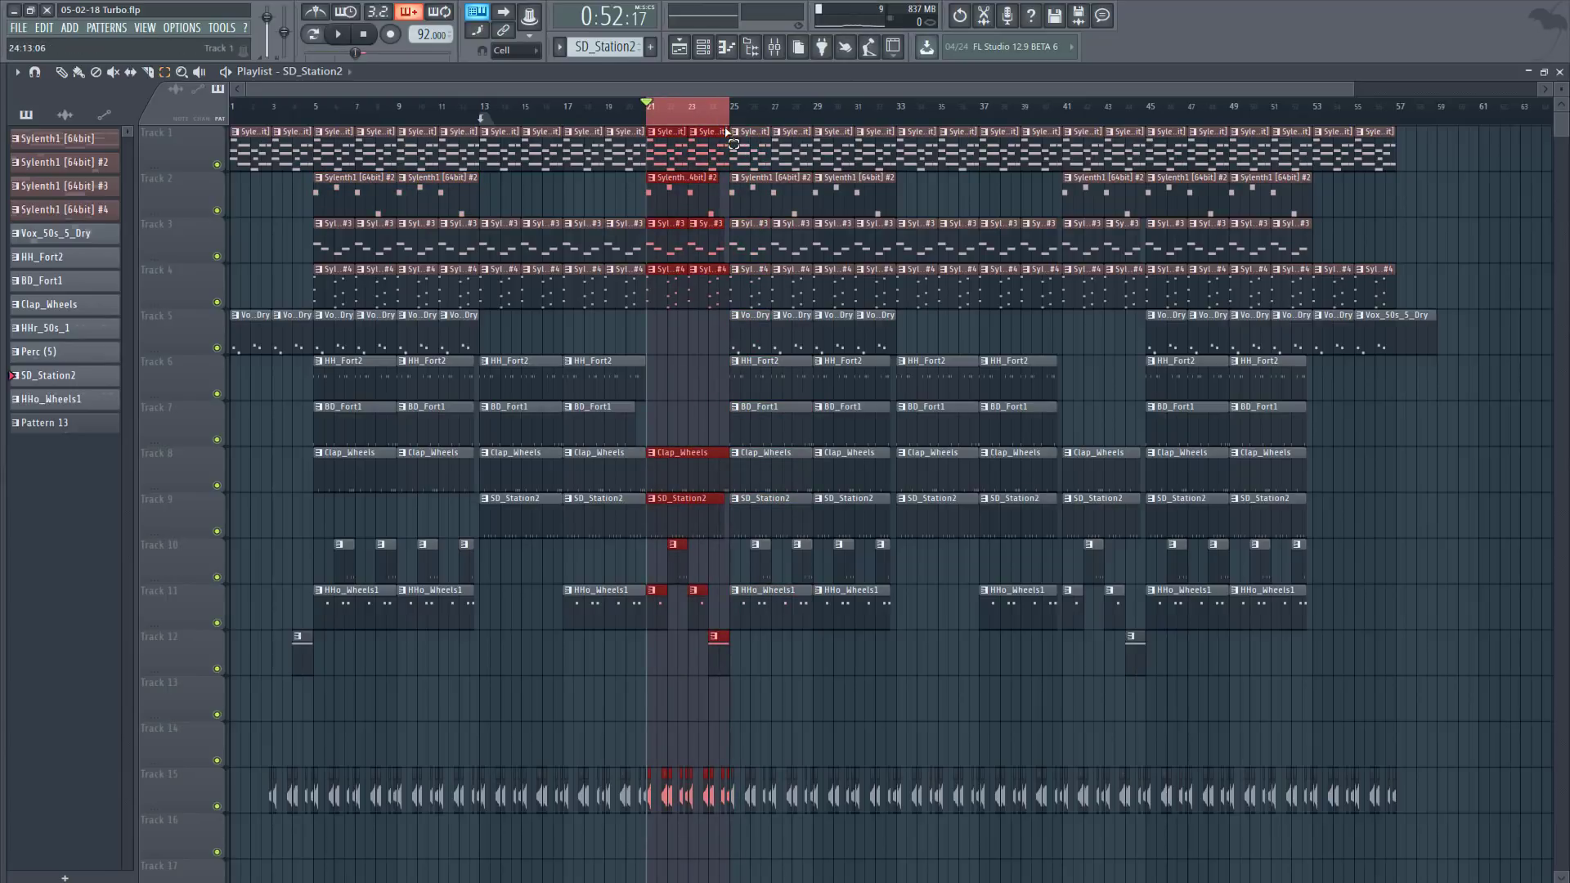
left_click_drag(630, 206, 720, 167)
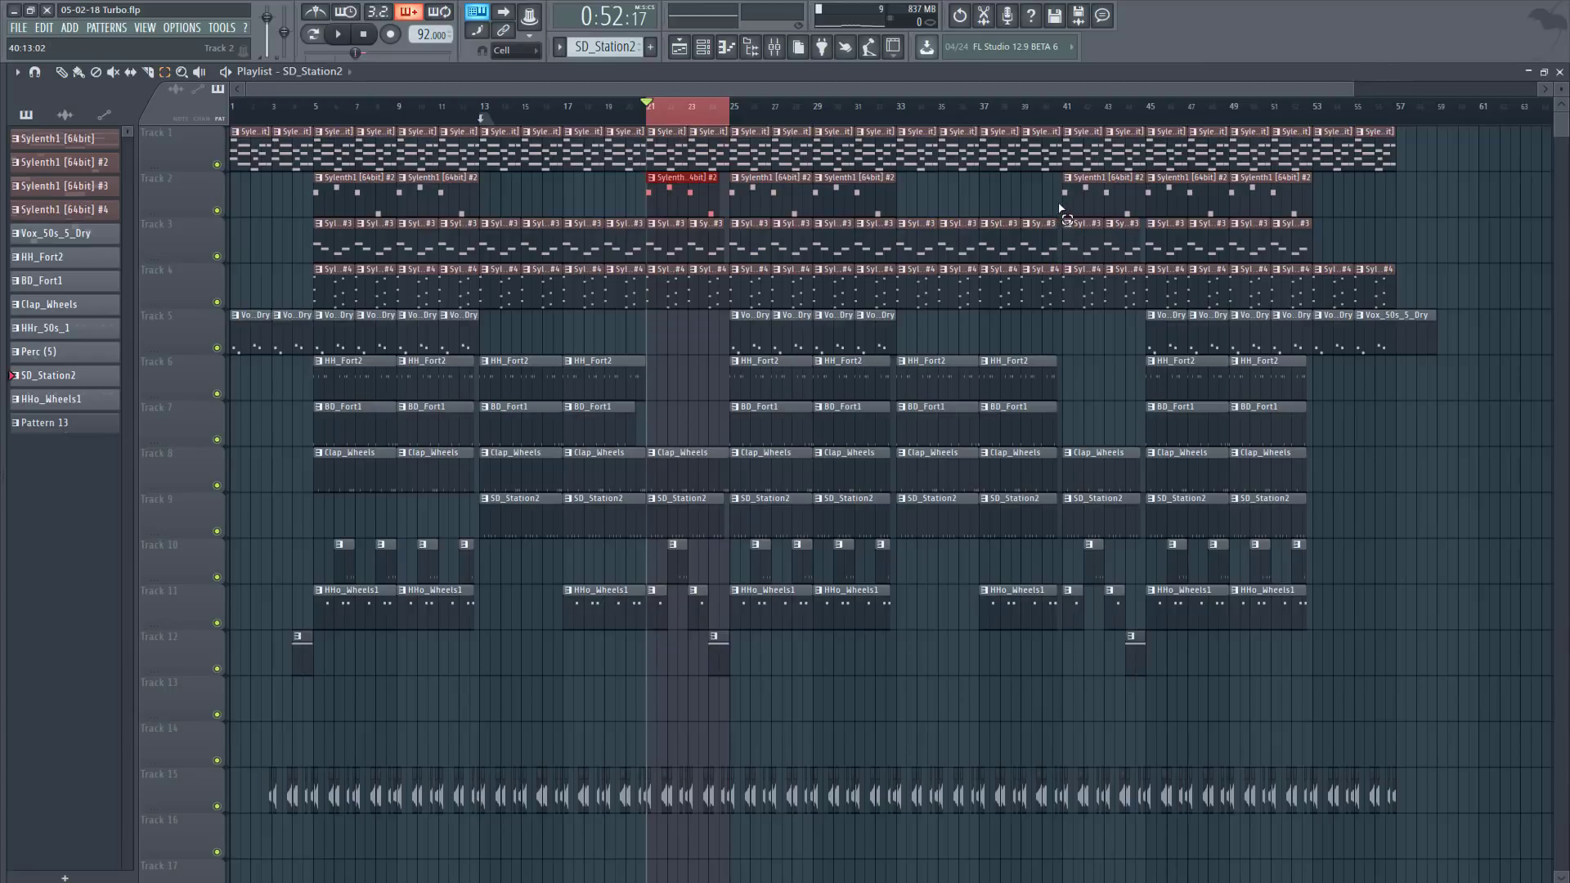
left_click_drag(1061, 210, 1113, 169)
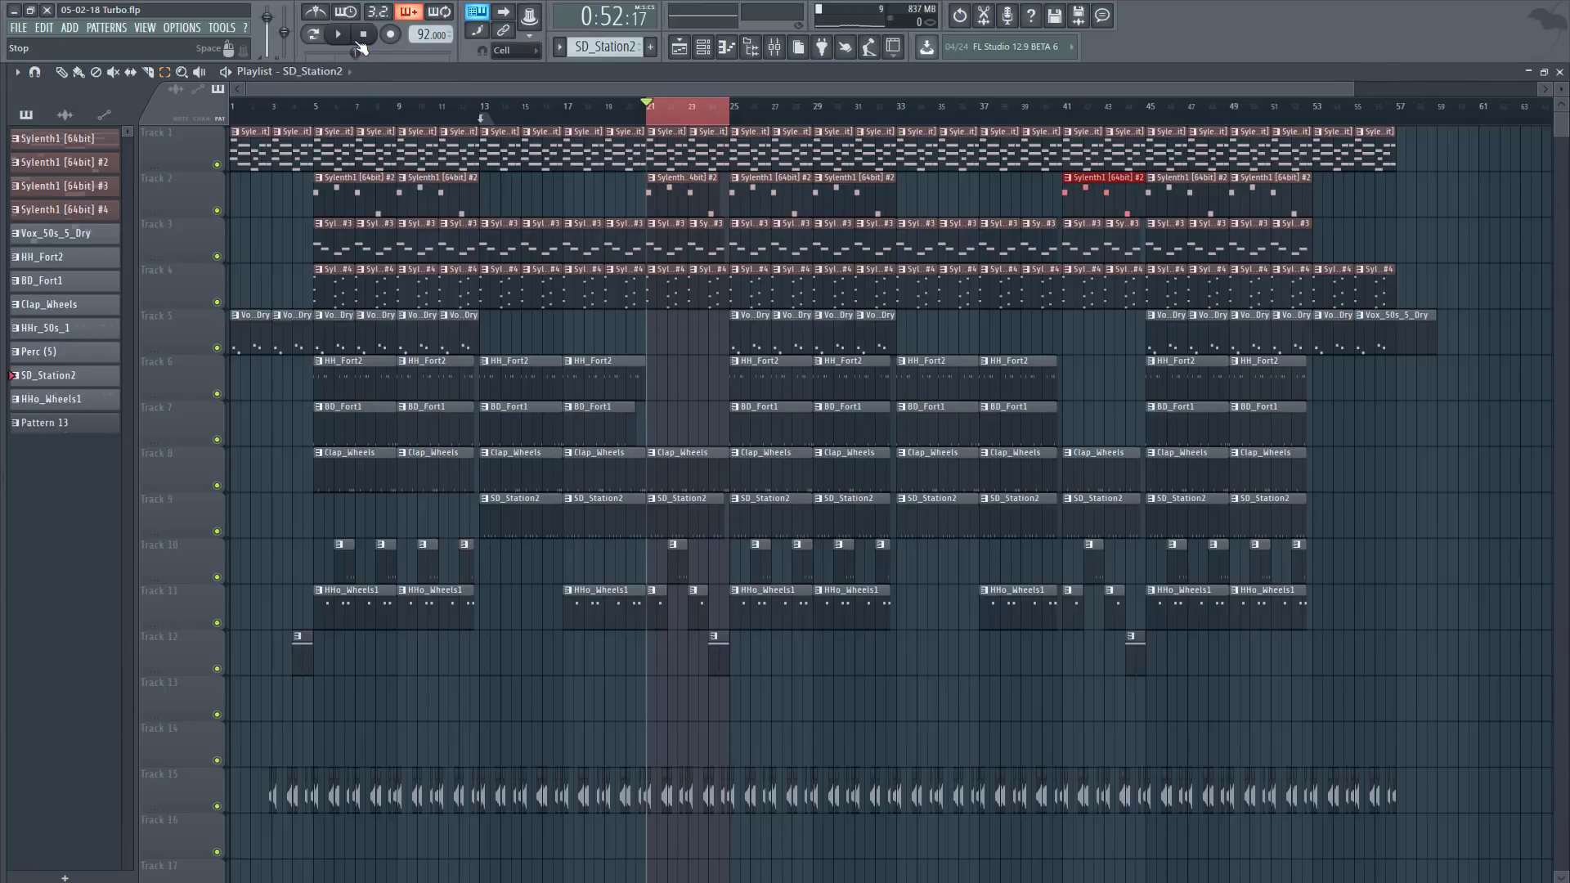
left_click(683, 386)
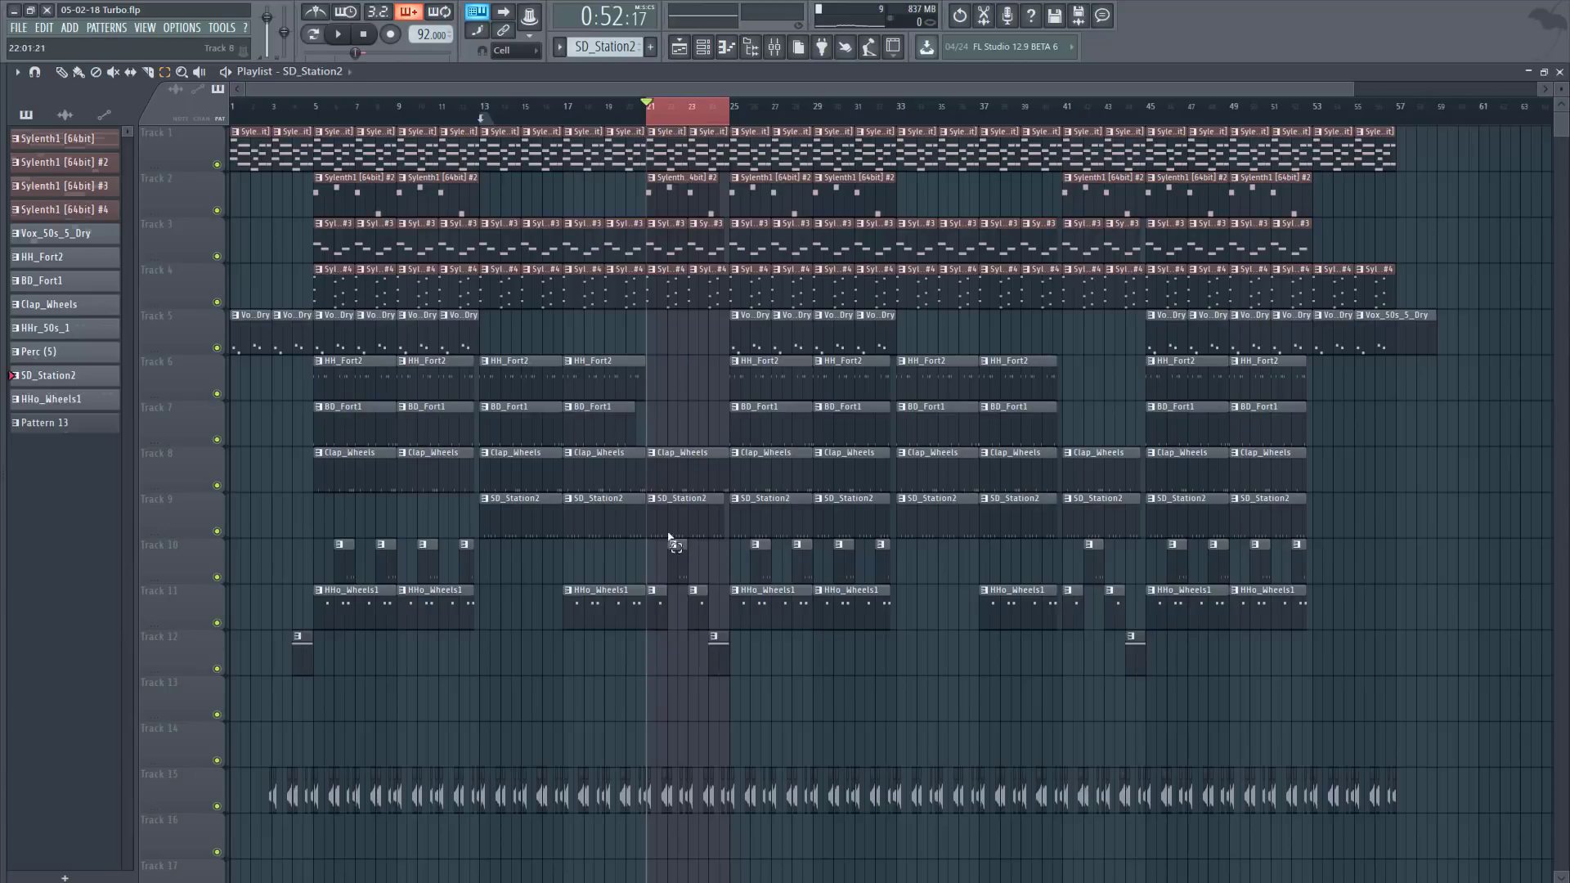
- Play the bars 21–25 section briefly and stop playback
left_click_drag(769, 353, 899, 625)
left_click(342, 35)
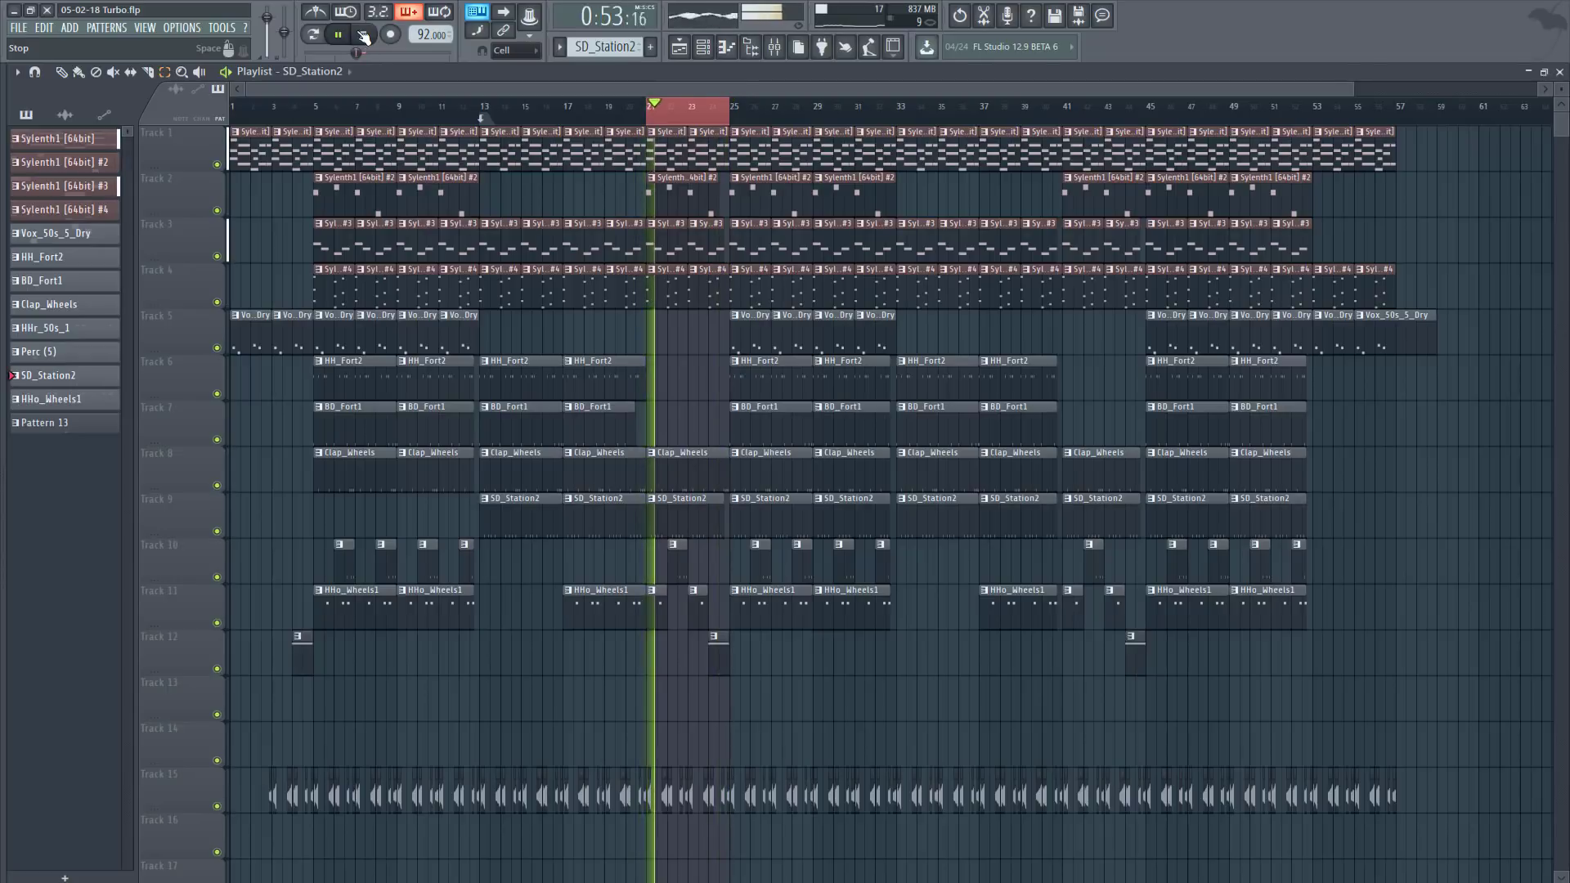
left_click(364, 36)
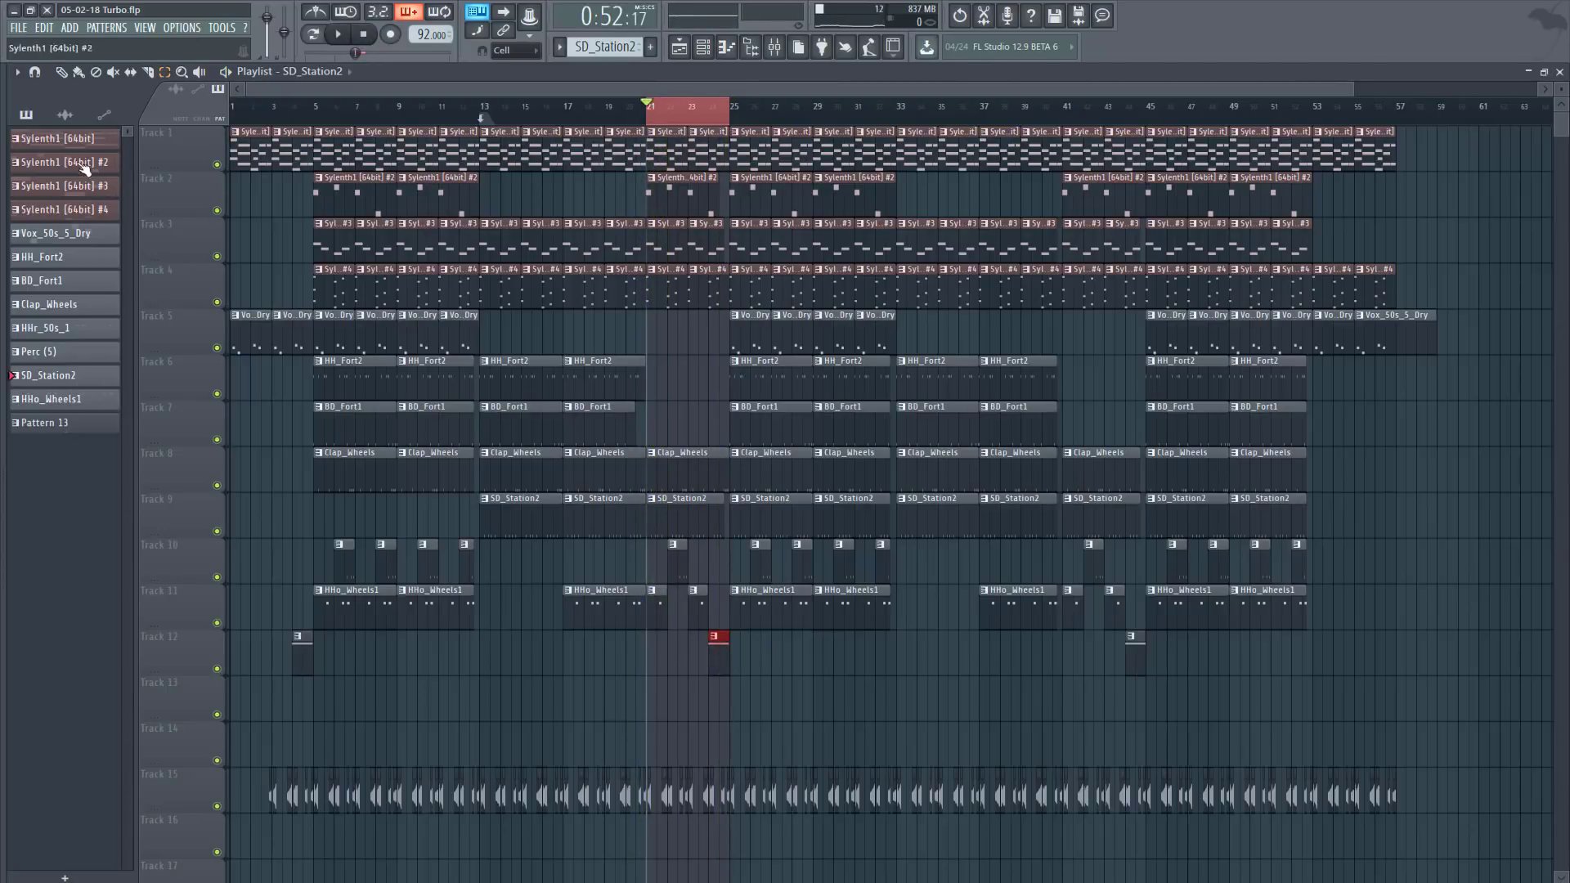
- Review the Track 12 clip's note in the piano roll, inspect Sylenth1 [64bit] #5's FX Riser 3 preset and preset list, and close the synth
double_click(718, 655)
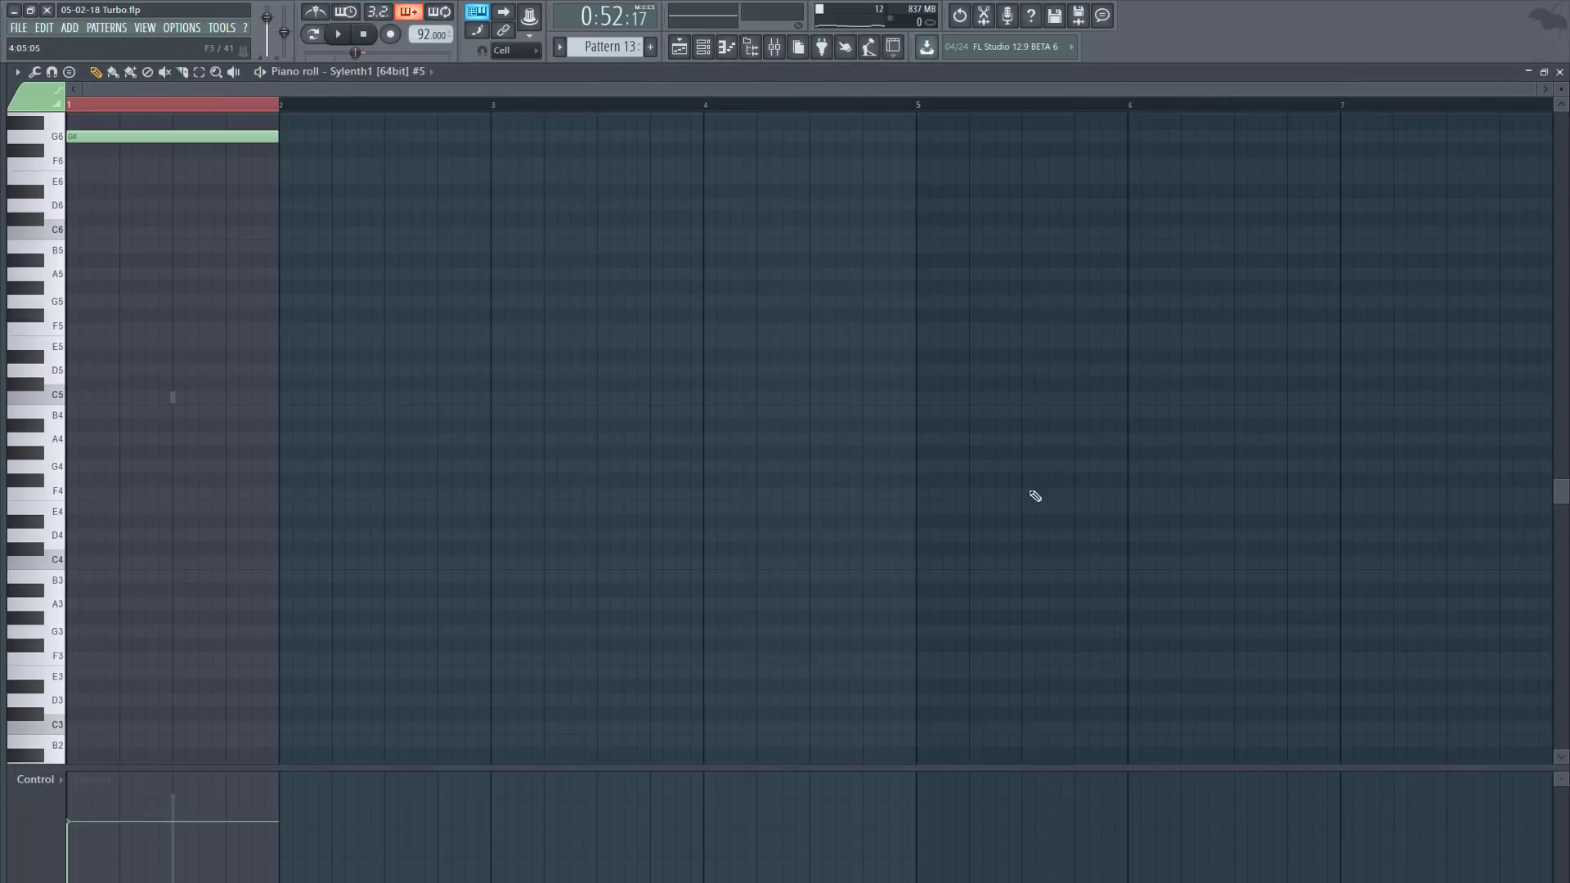
left_click(1560, 72)
left_click(384, 316)
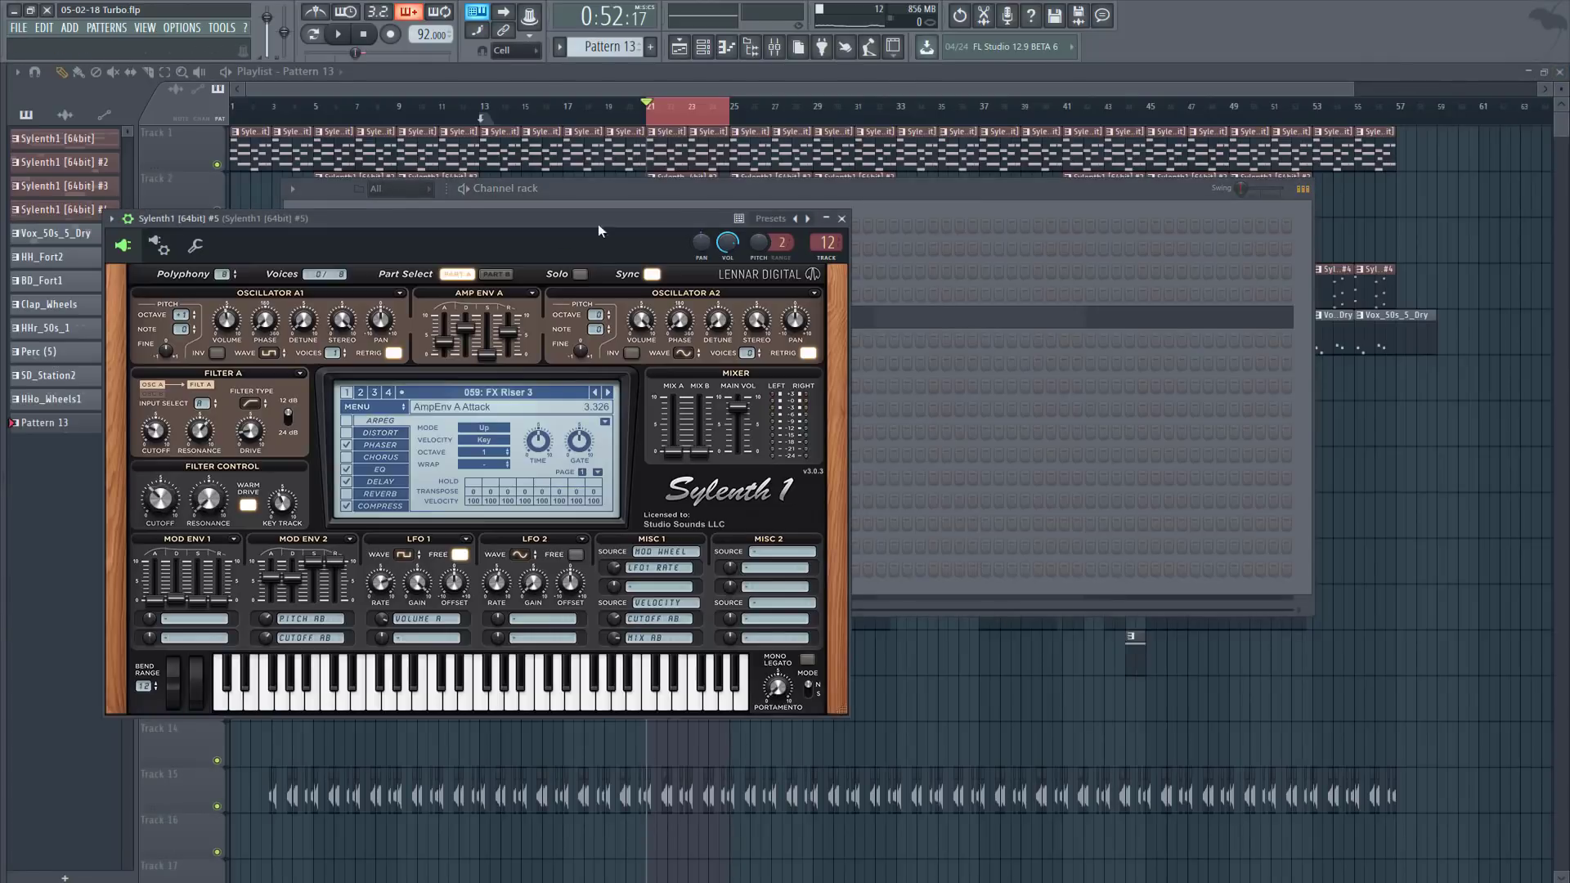
left_click(659, 189)
left_click(392, 319)
left_click(413, 321)
left_click(517, 392)
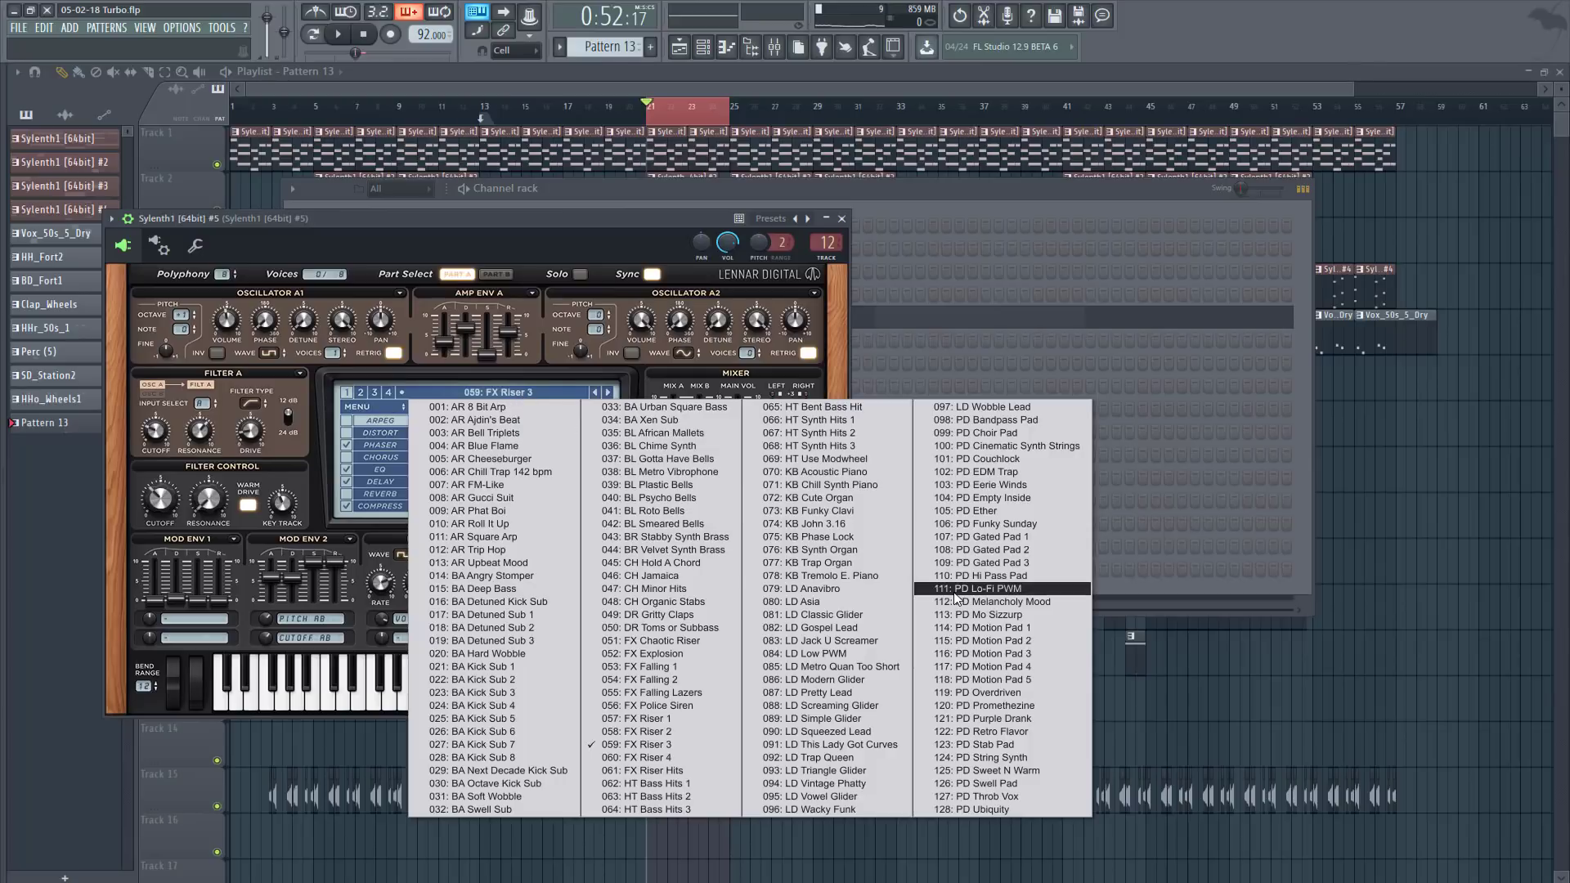
left_click(842, 253)
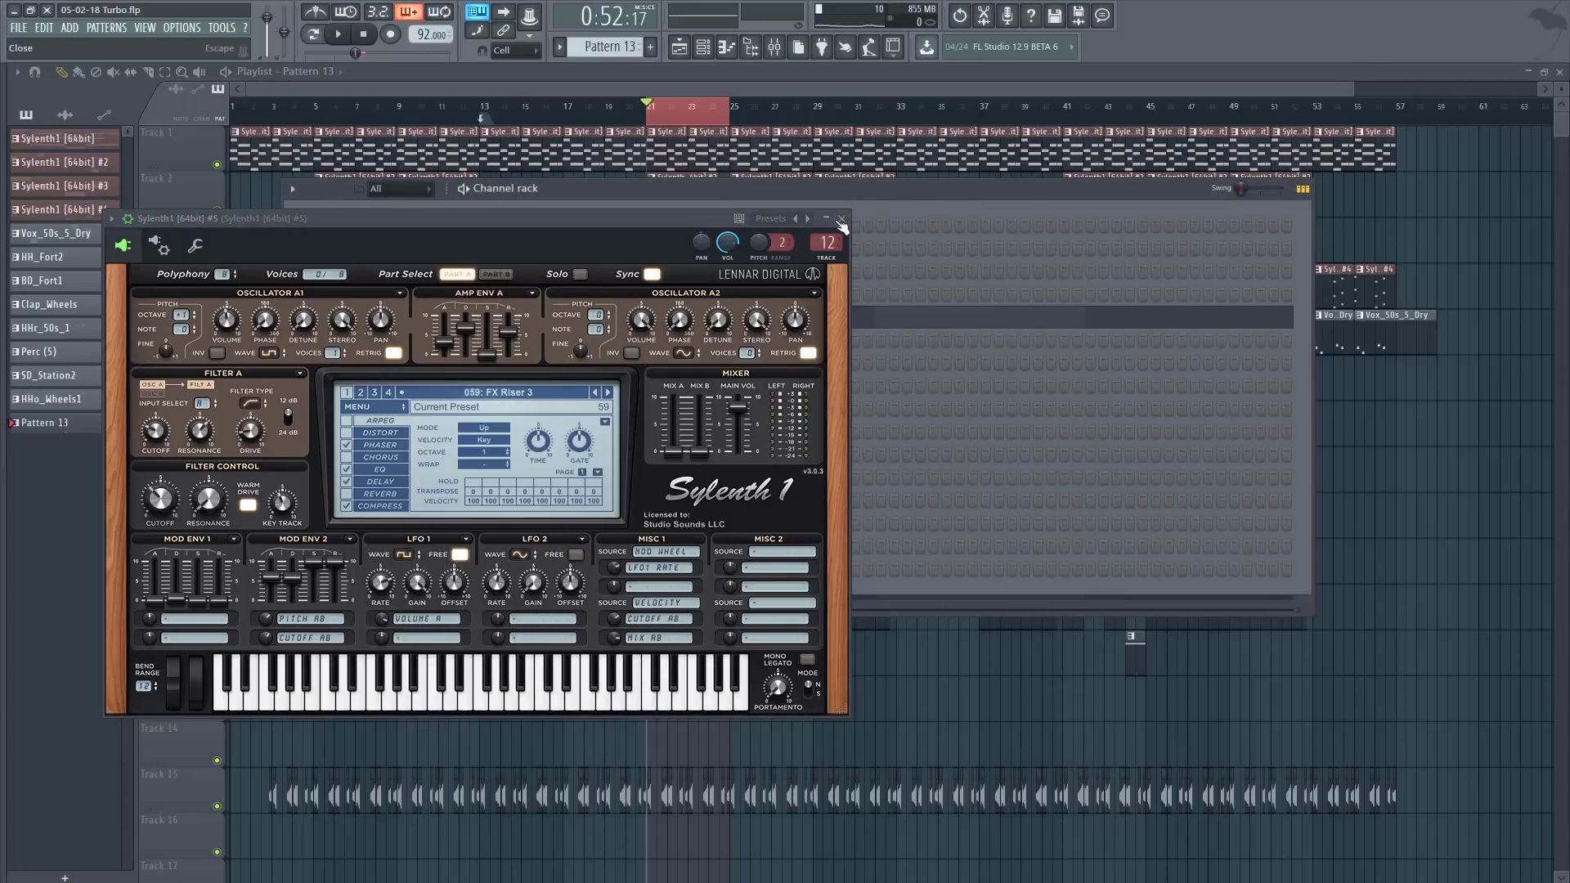
left_click(841, 221)
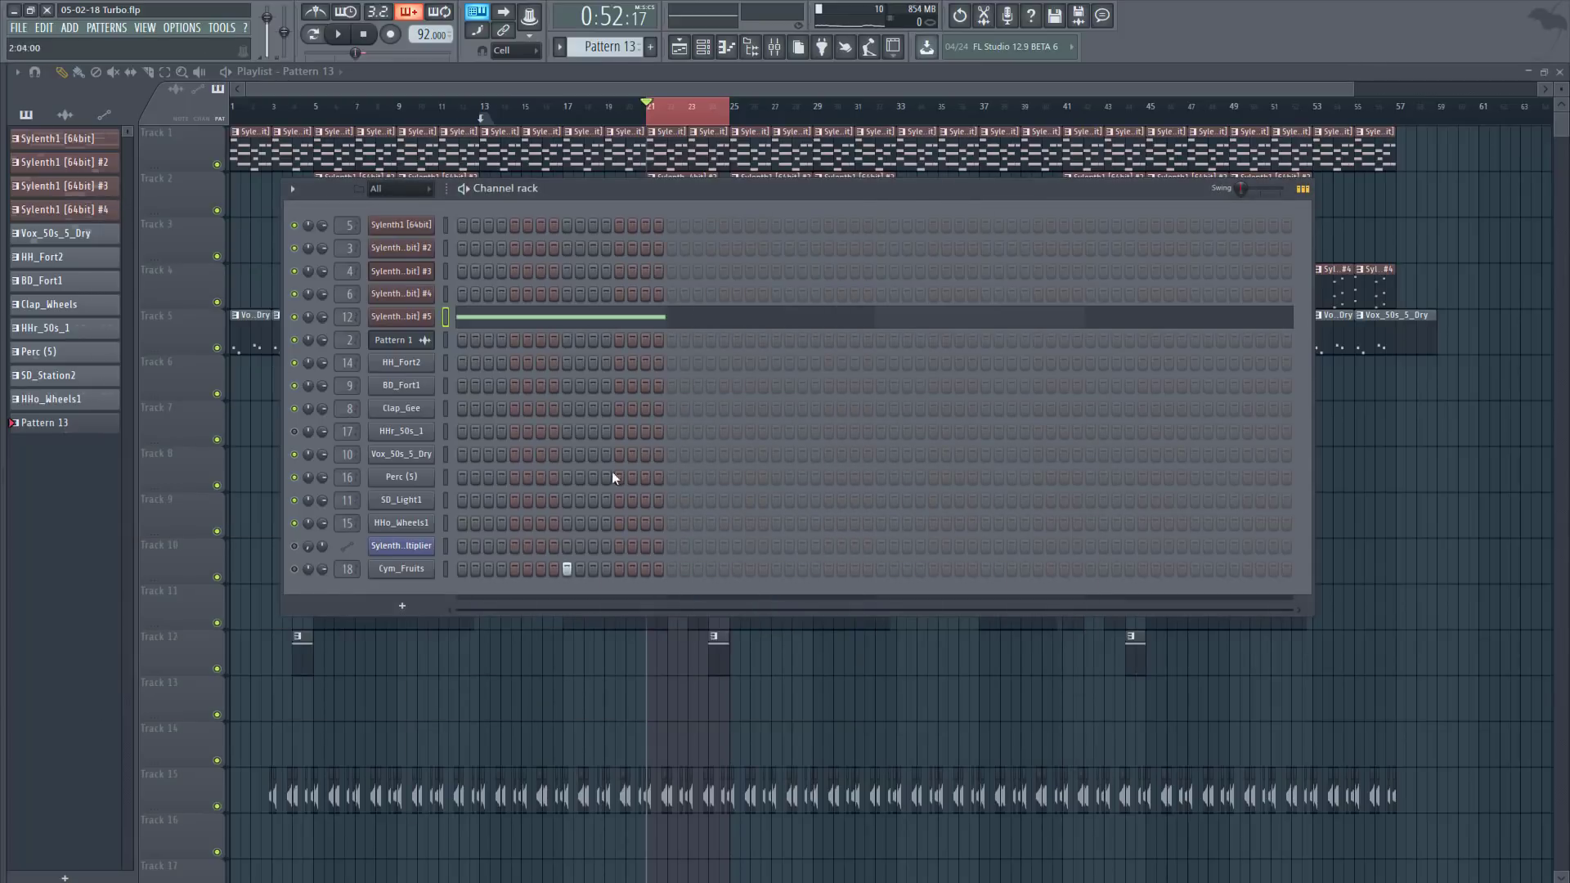
- Review the Cym_Fruits sample's time-stretching mode and length options, audition Pattern 13 on its own and return to song mode
left_click(381, 572)
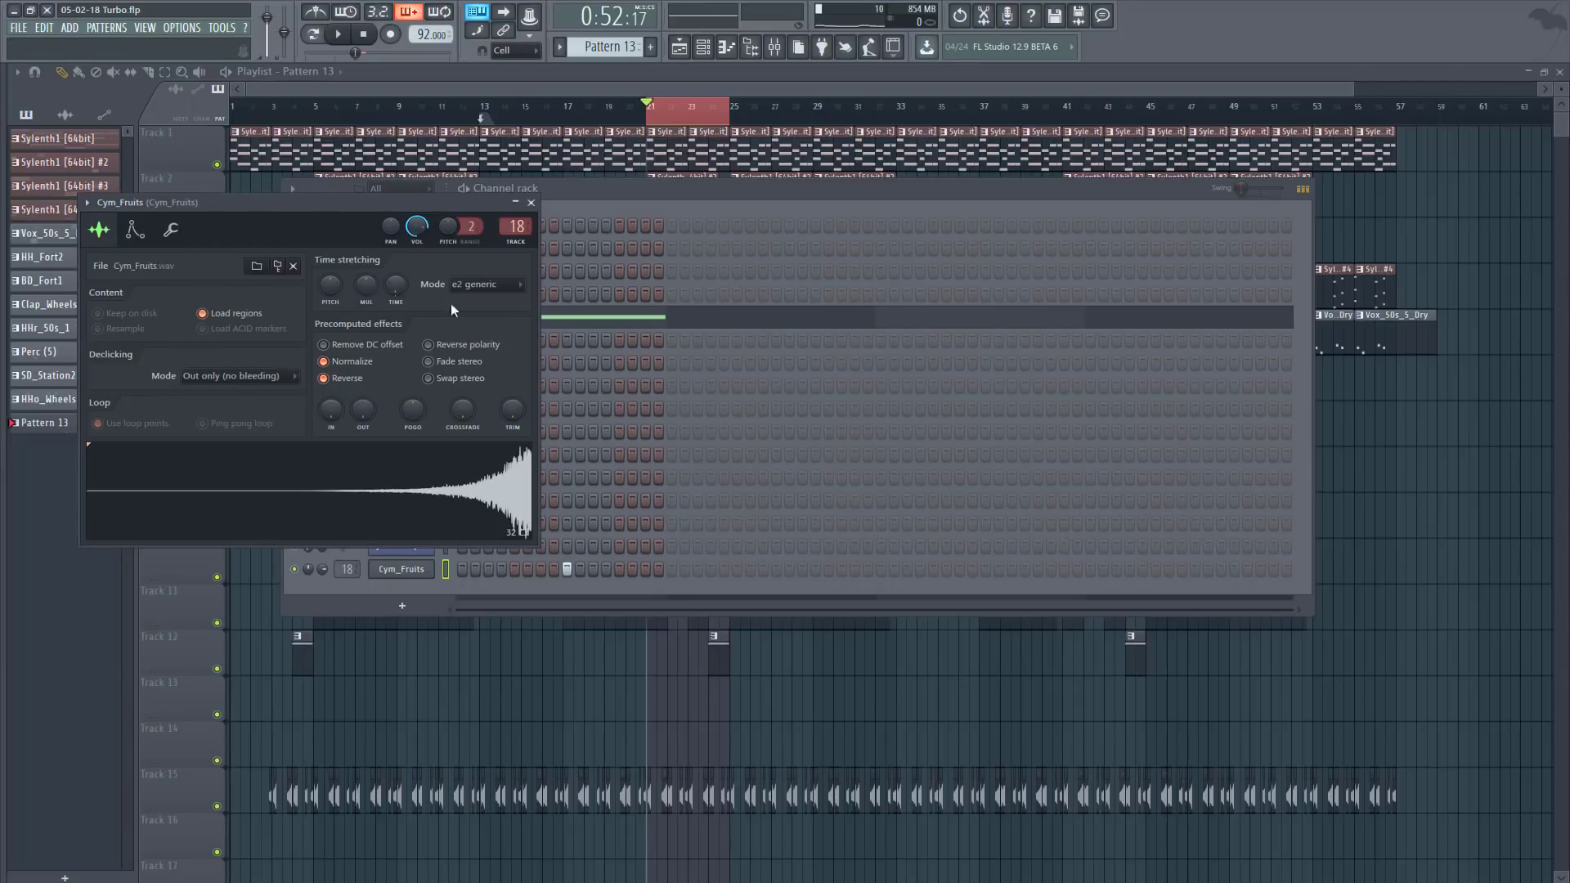
left_click(486, 280)
left_click(540, 315)
right_click(396, 288)
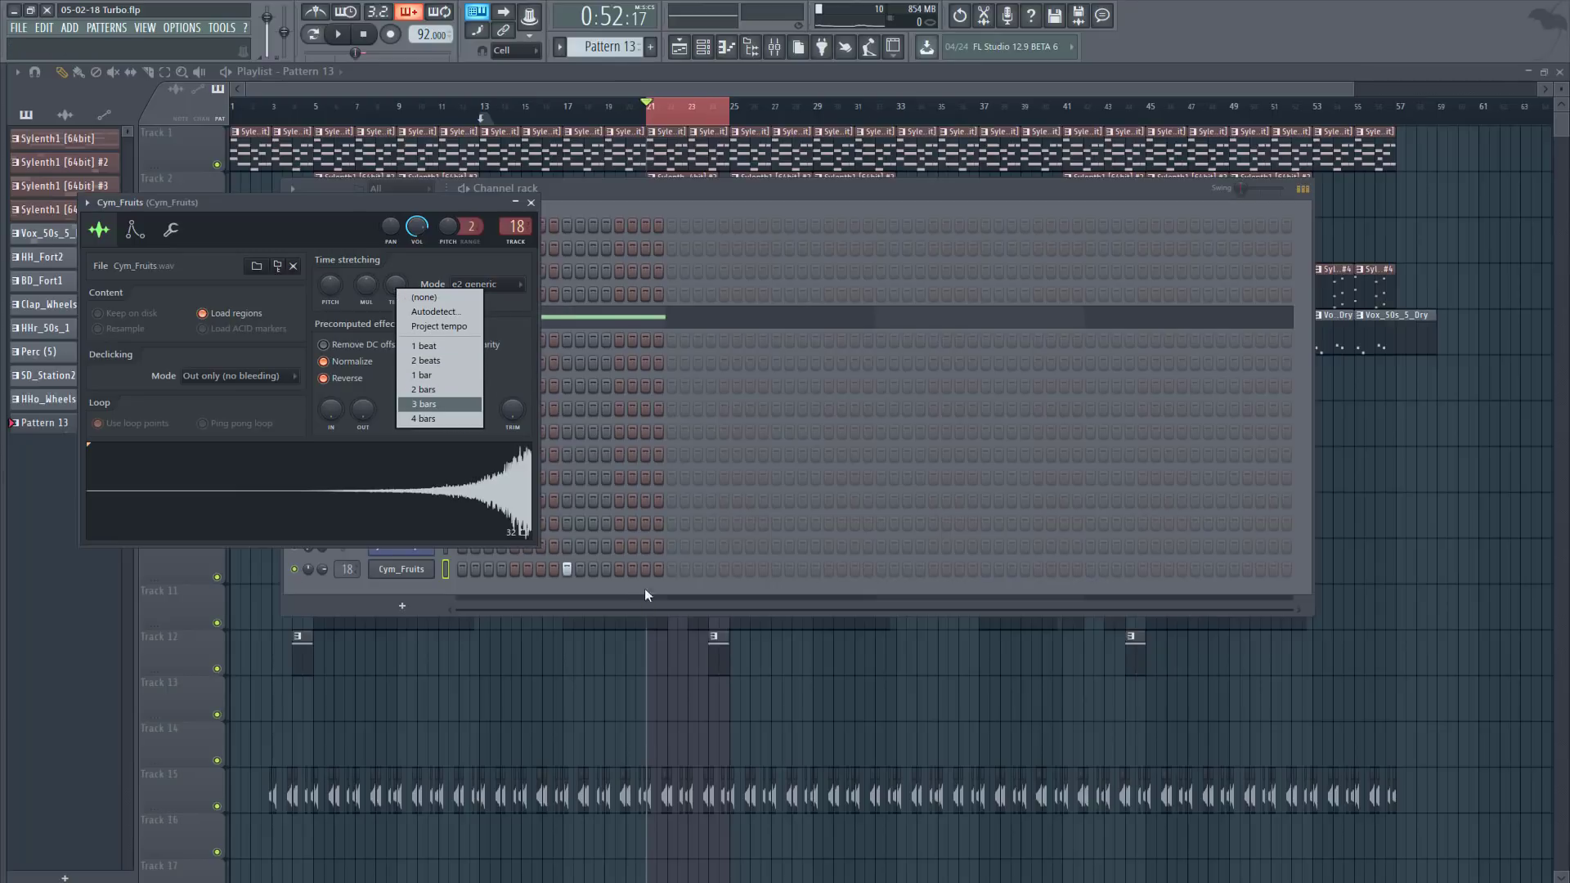
left_click(478, 578)
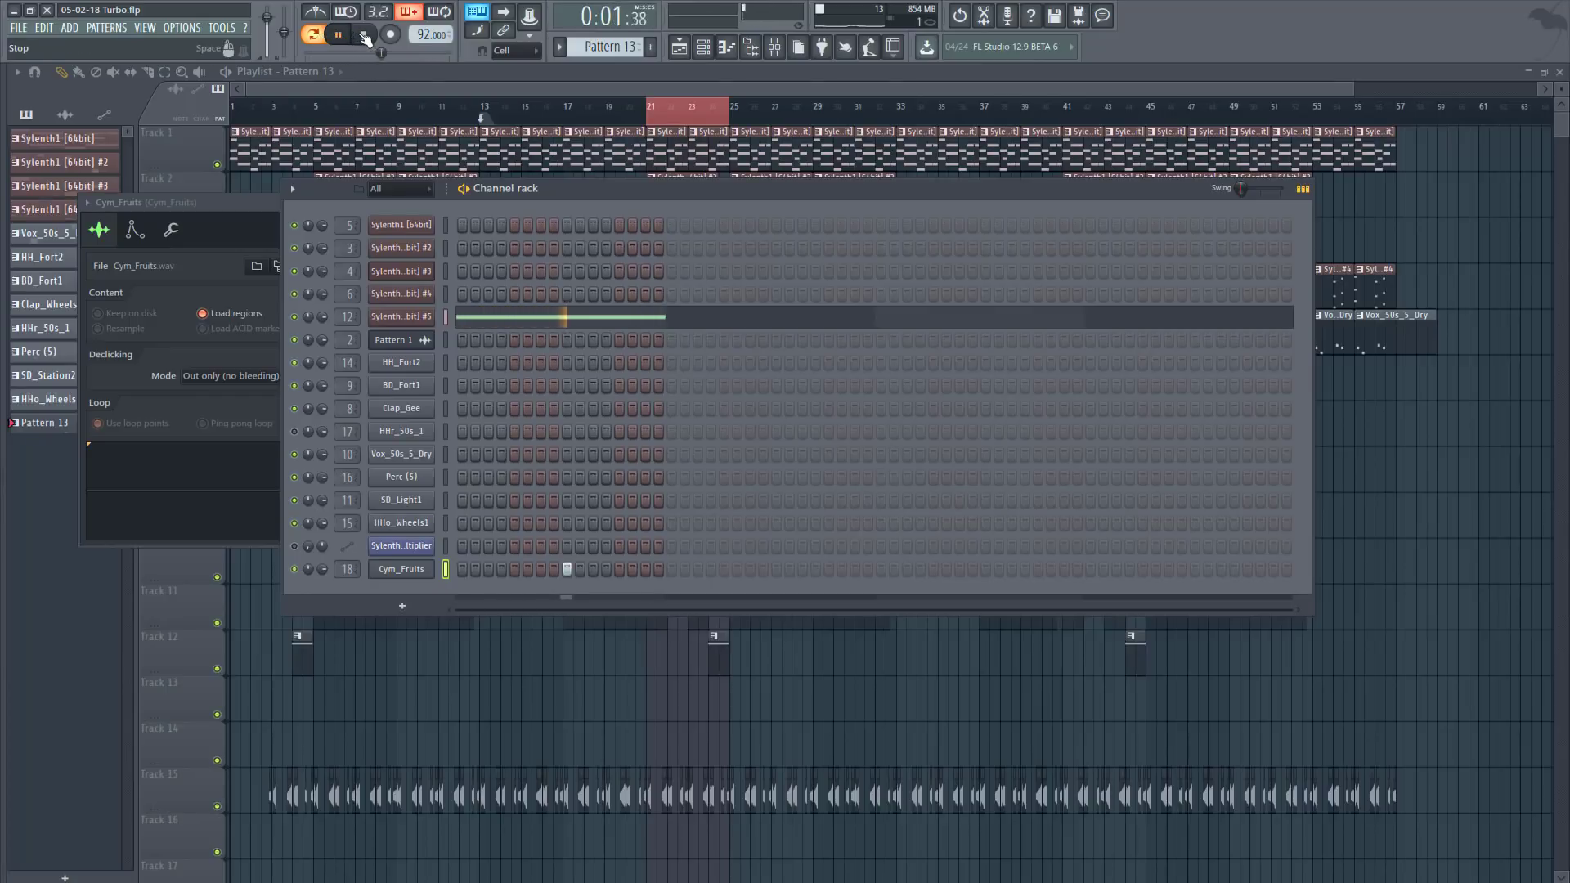
left_click(319, 38)
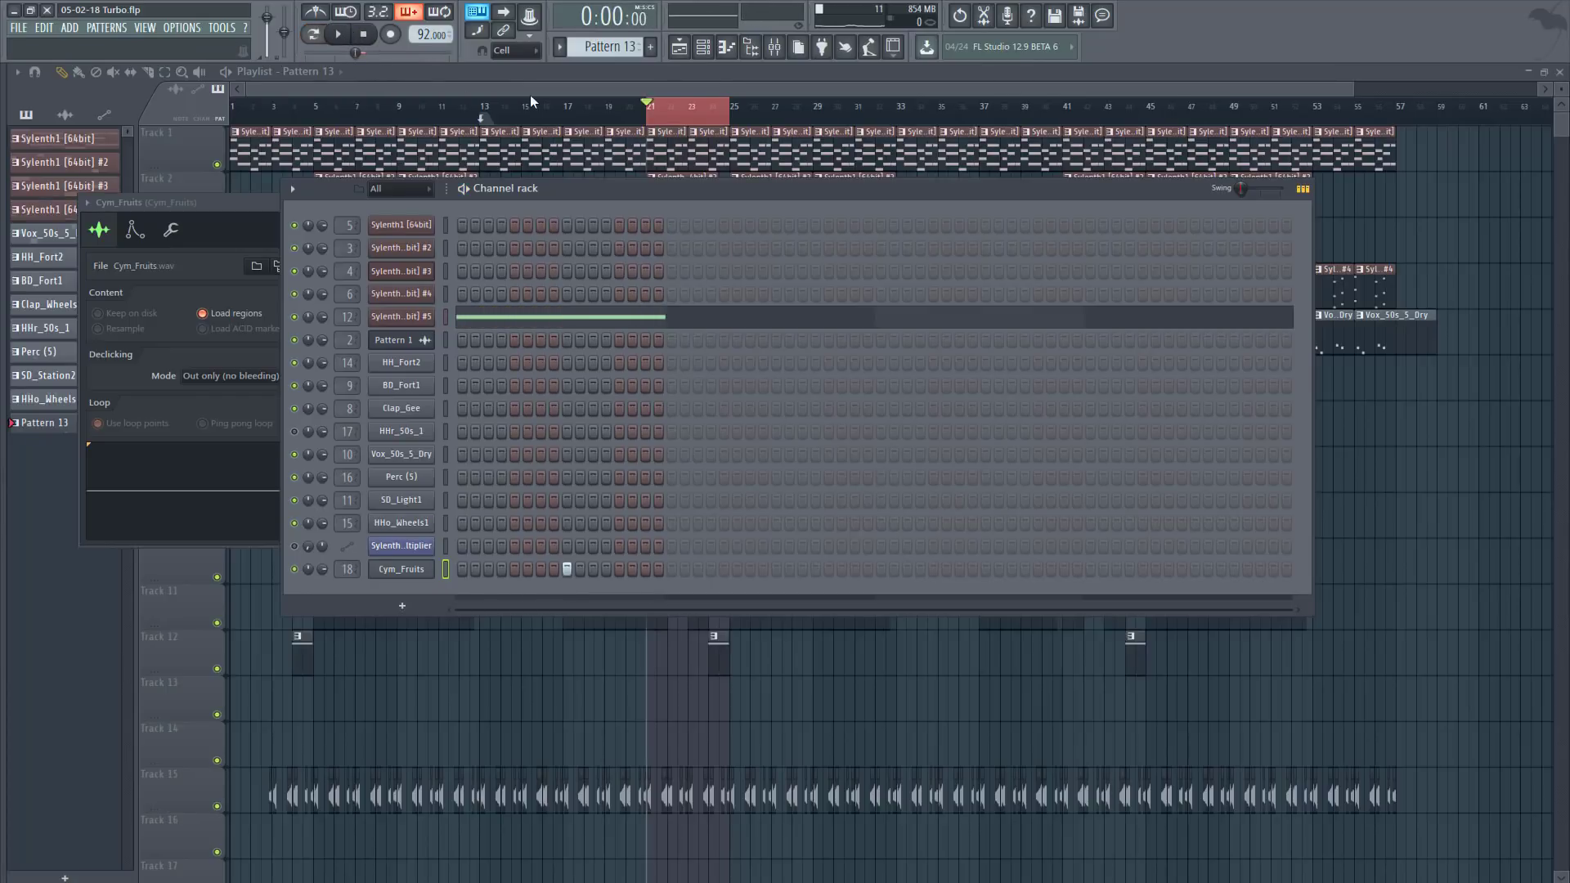
- Play the song from bar 21, clear the time selection, check the channel rack, then reopen the playlist and stop playback
key("space")
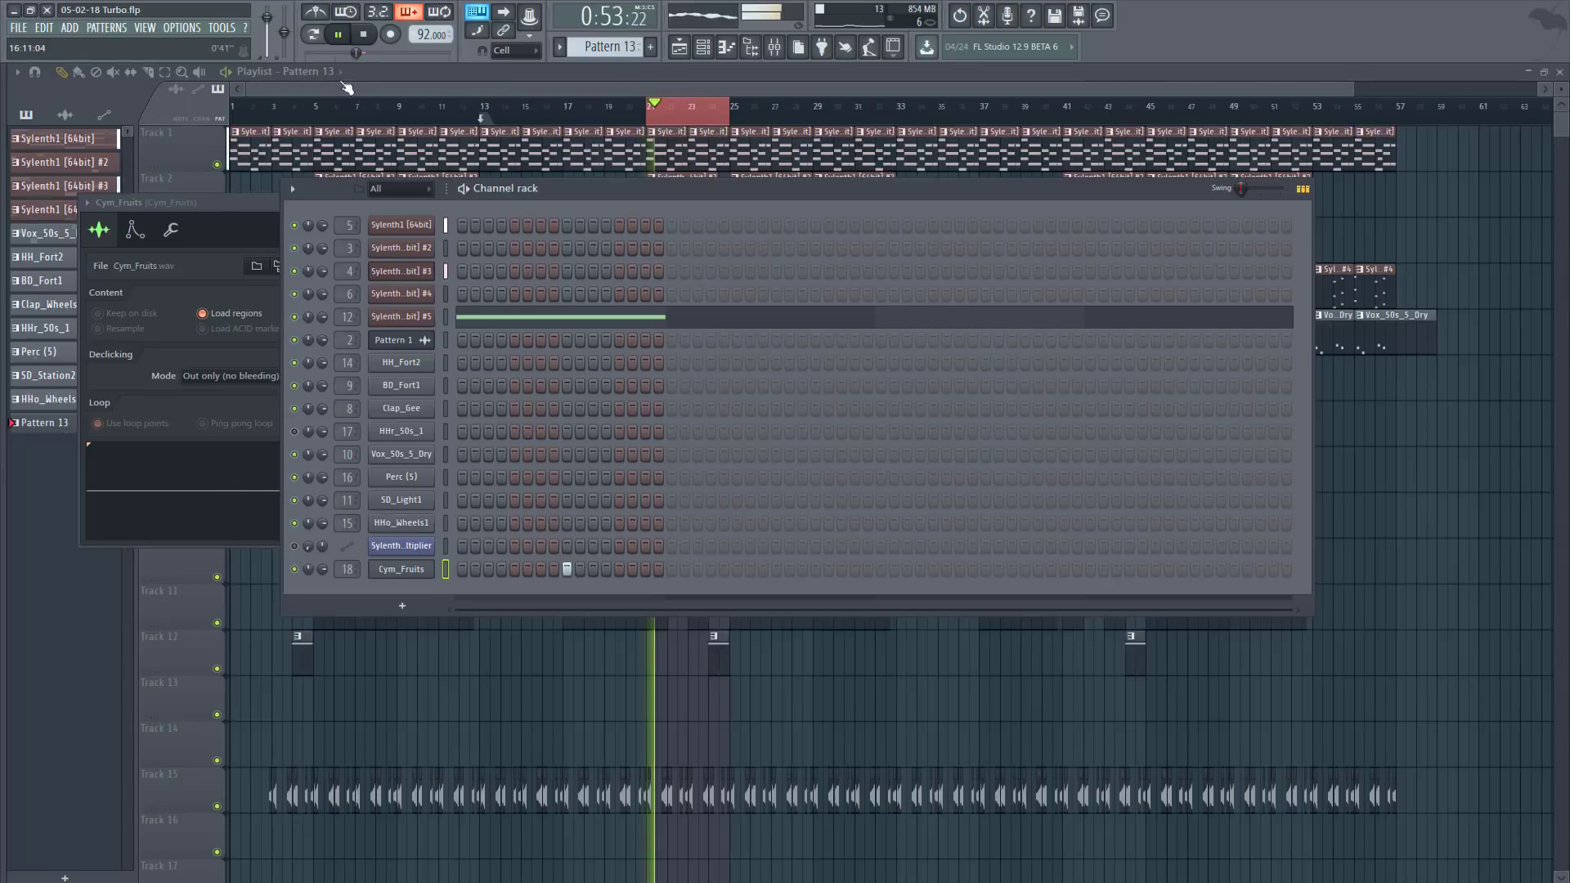
left_click(695, 121)
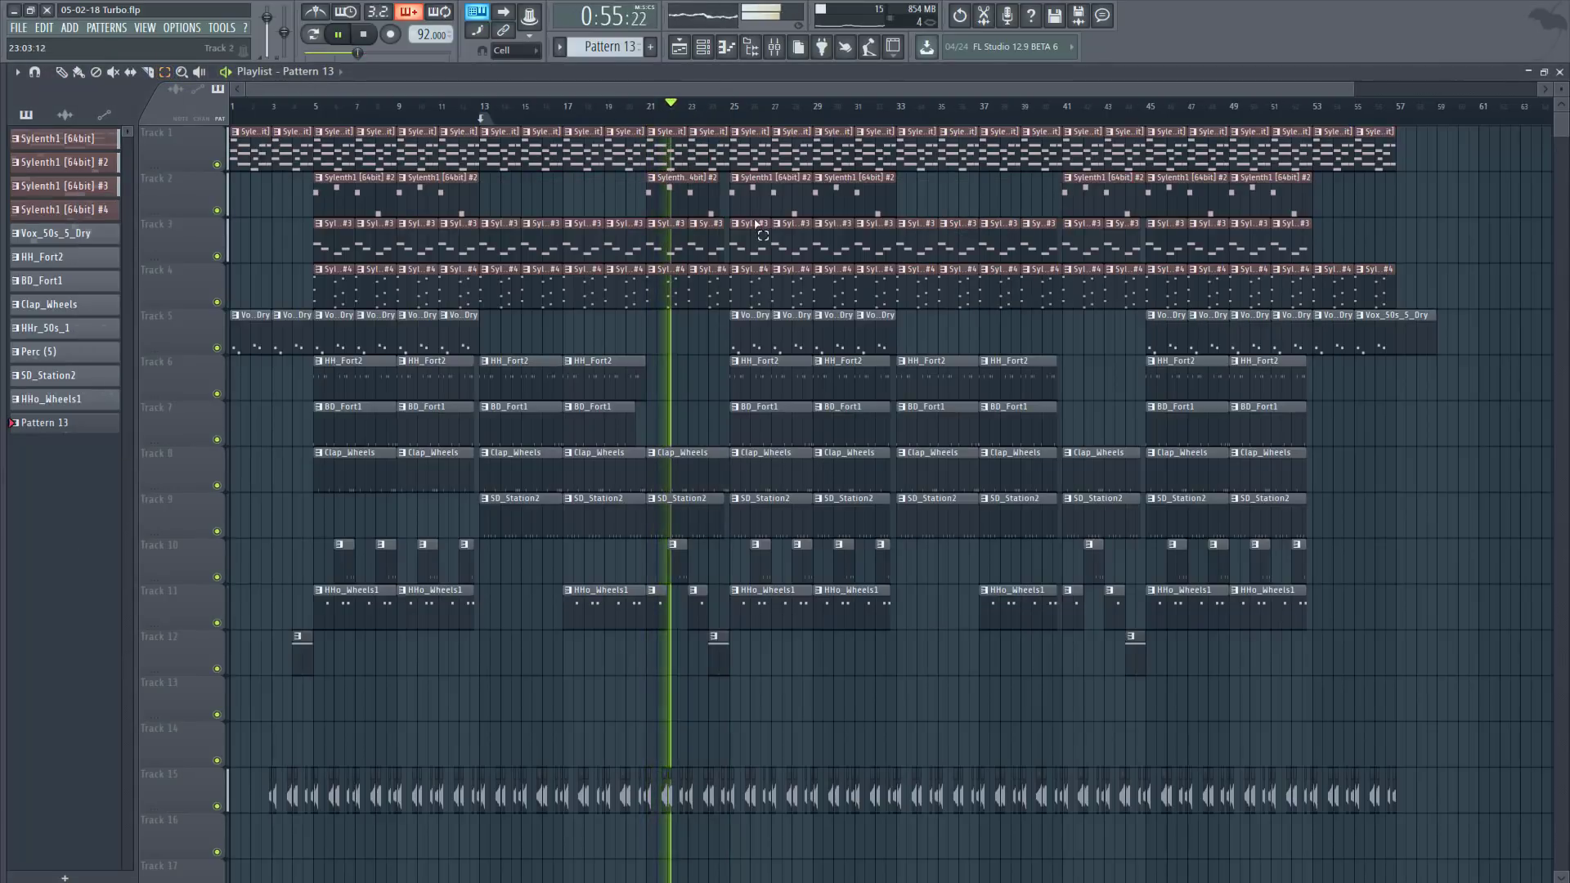
left_click(1560, 72)
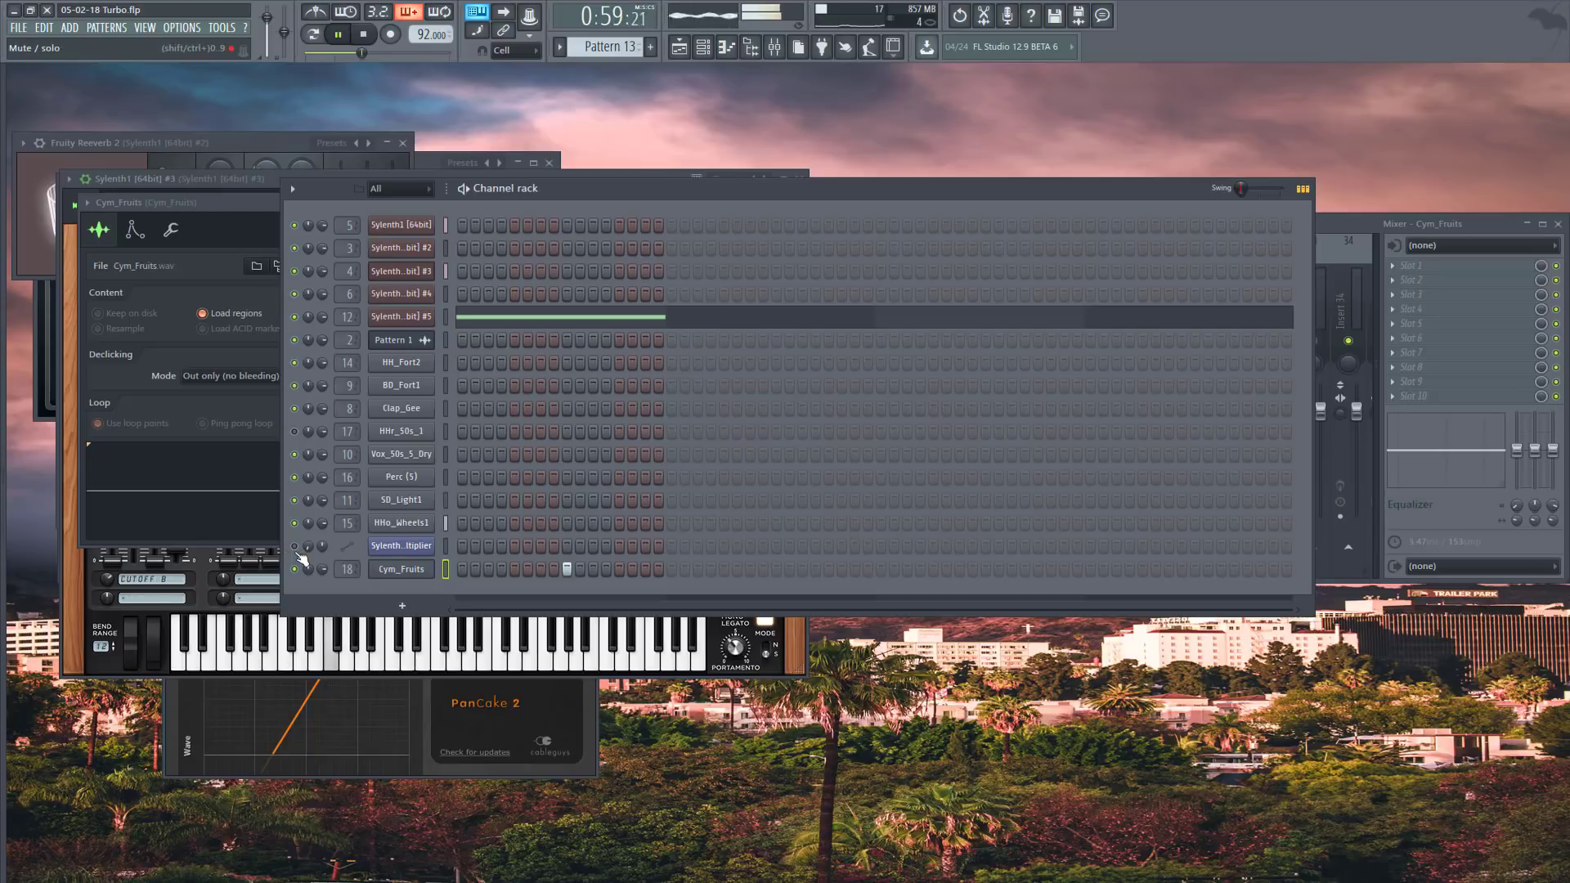
left_click(679, 48)
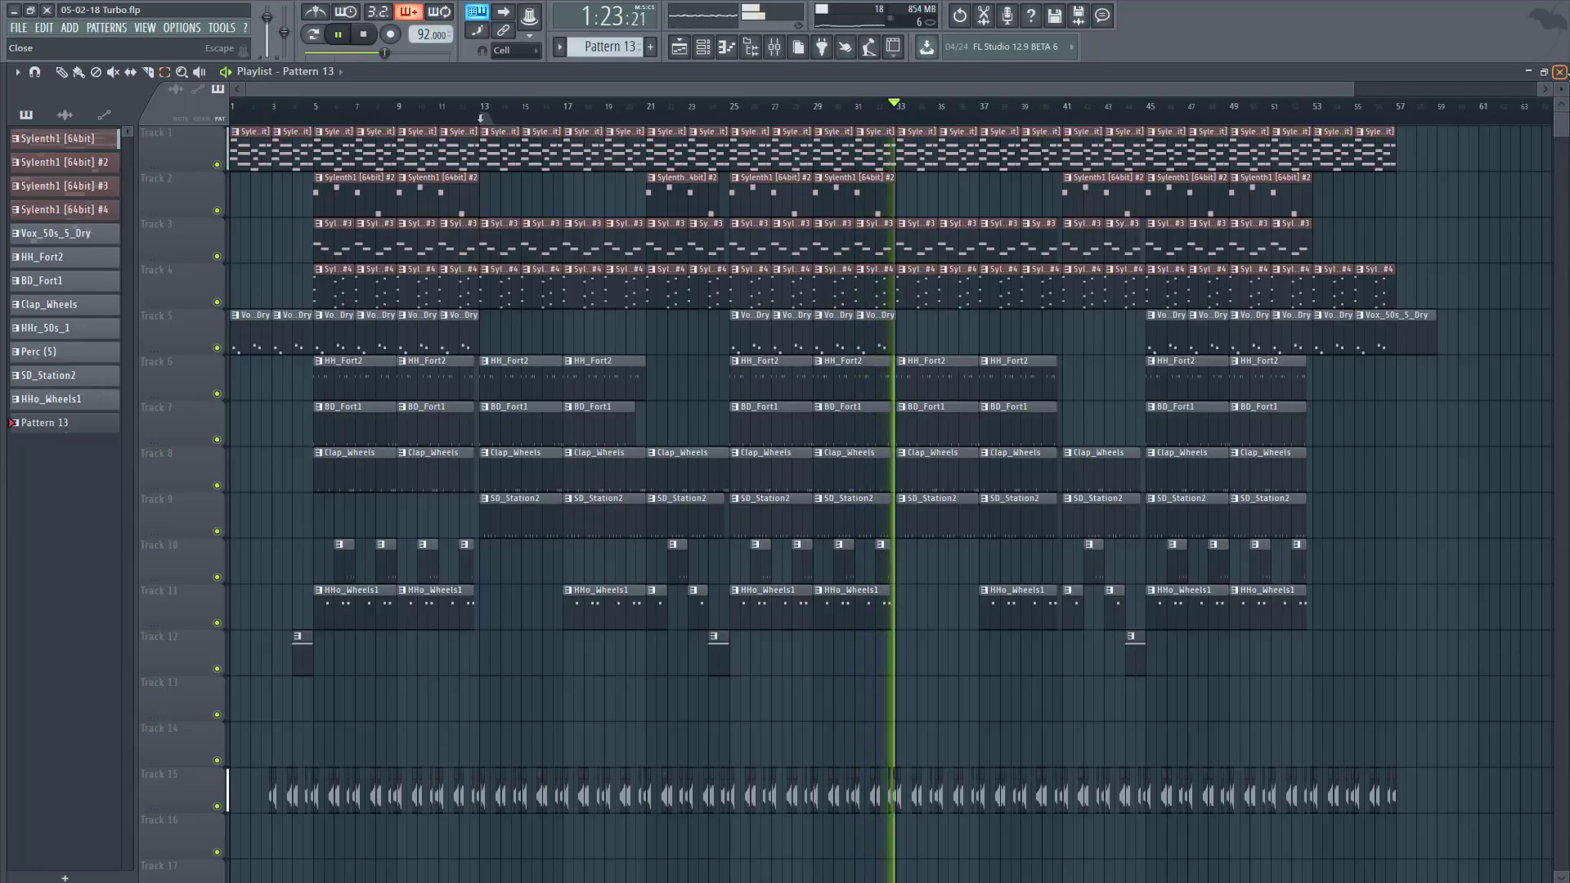
left_click(364, 35)
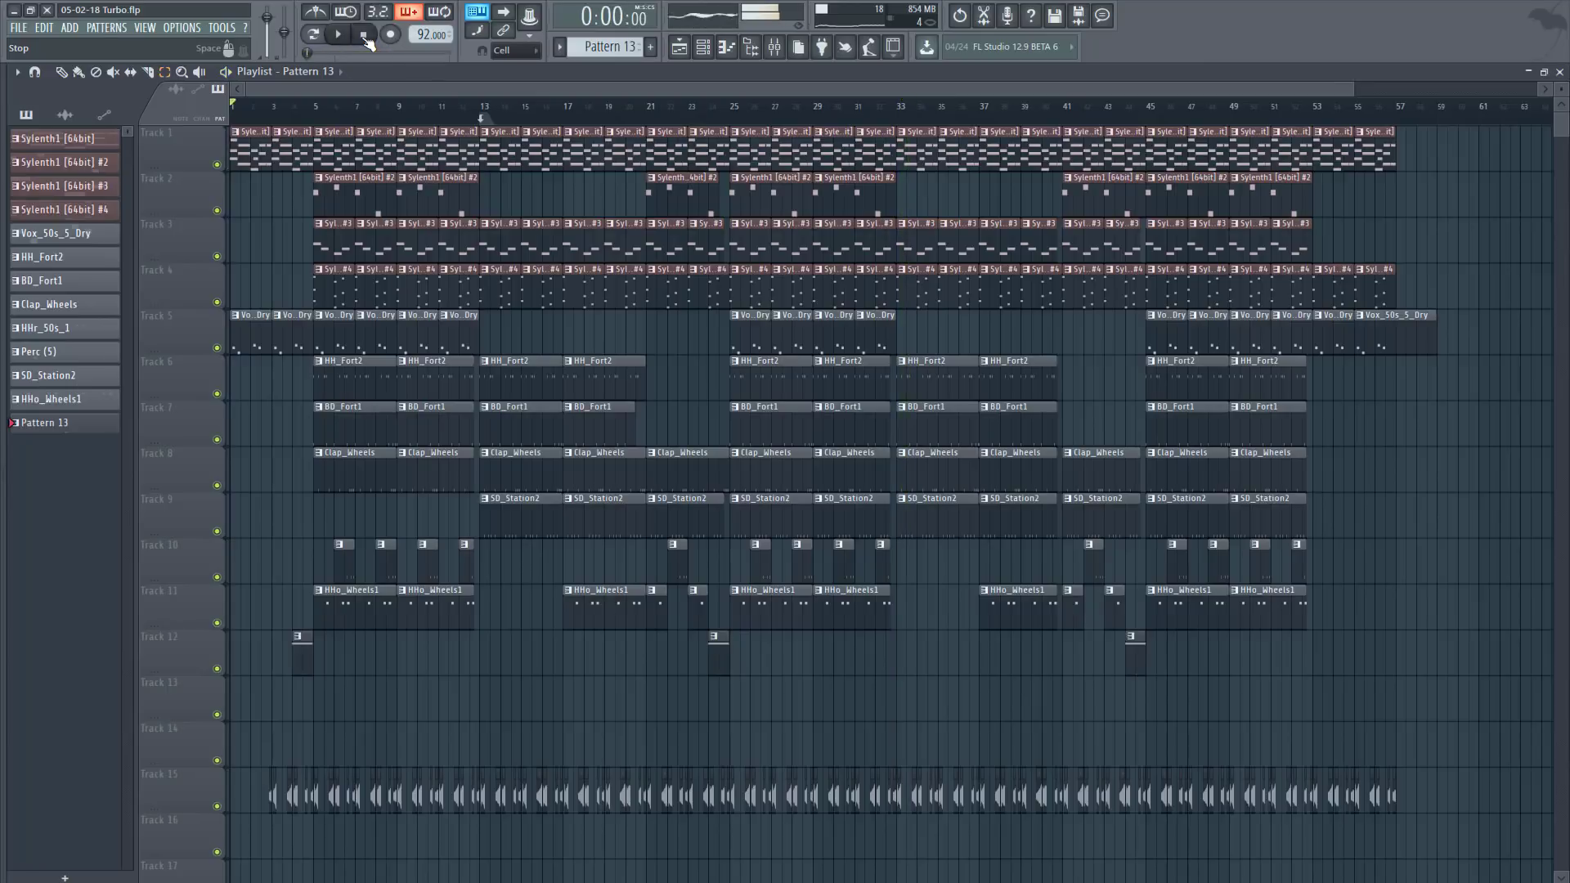
- Highlight bars 33–41, move the time selection to the outro in bars 53–59 and start playback there
left_click_drag(908, 115, 1061, 115)
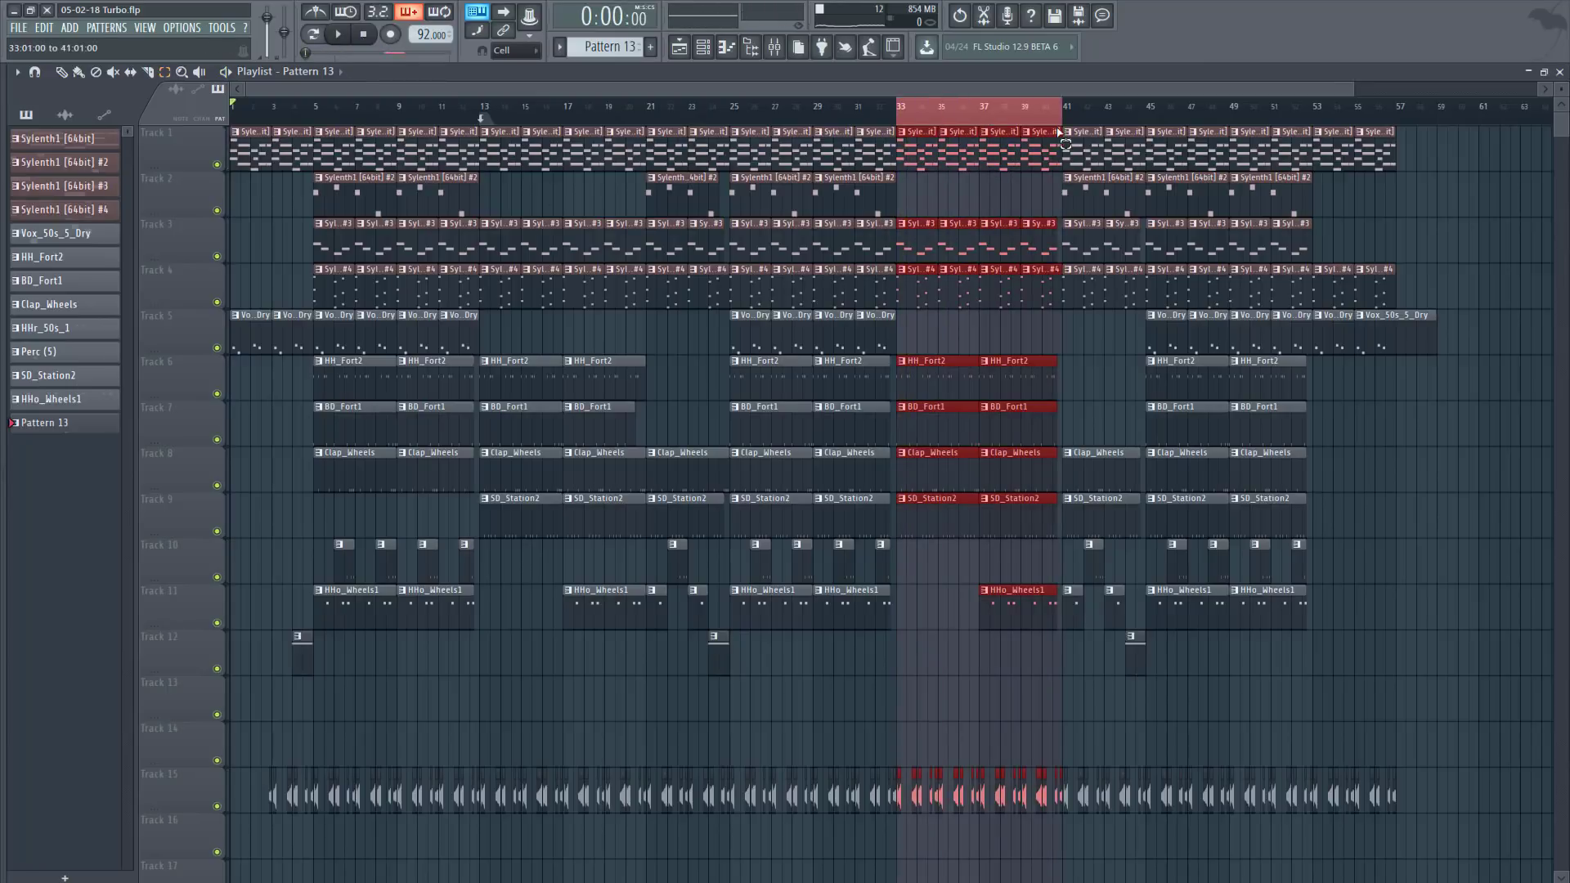
left_click_drag(1314, 115, 1437, 151)
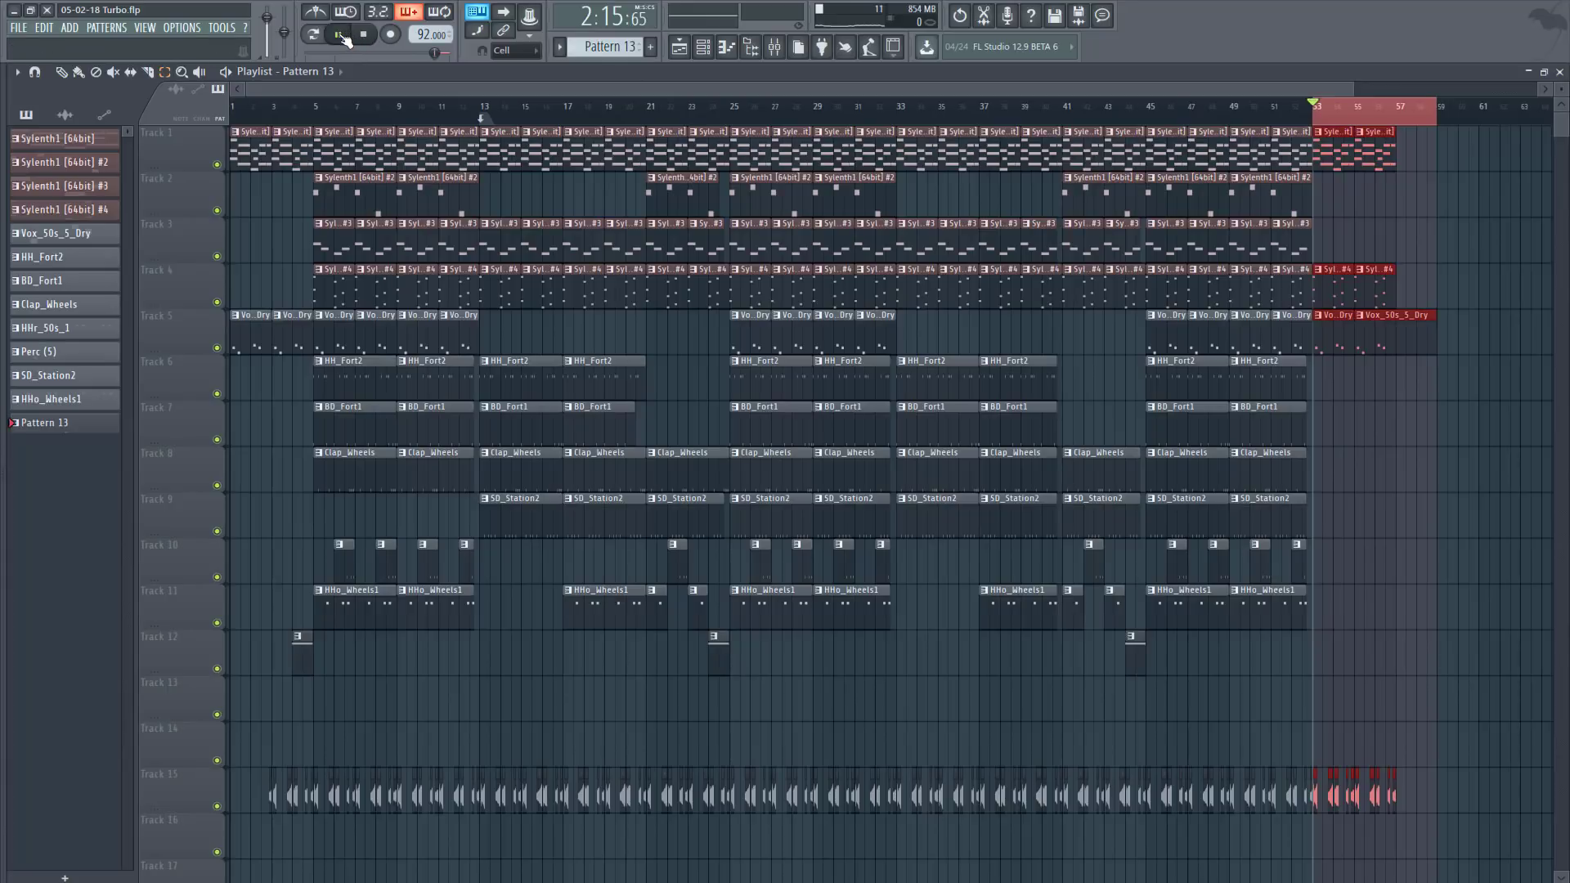
left_click(342, 36)
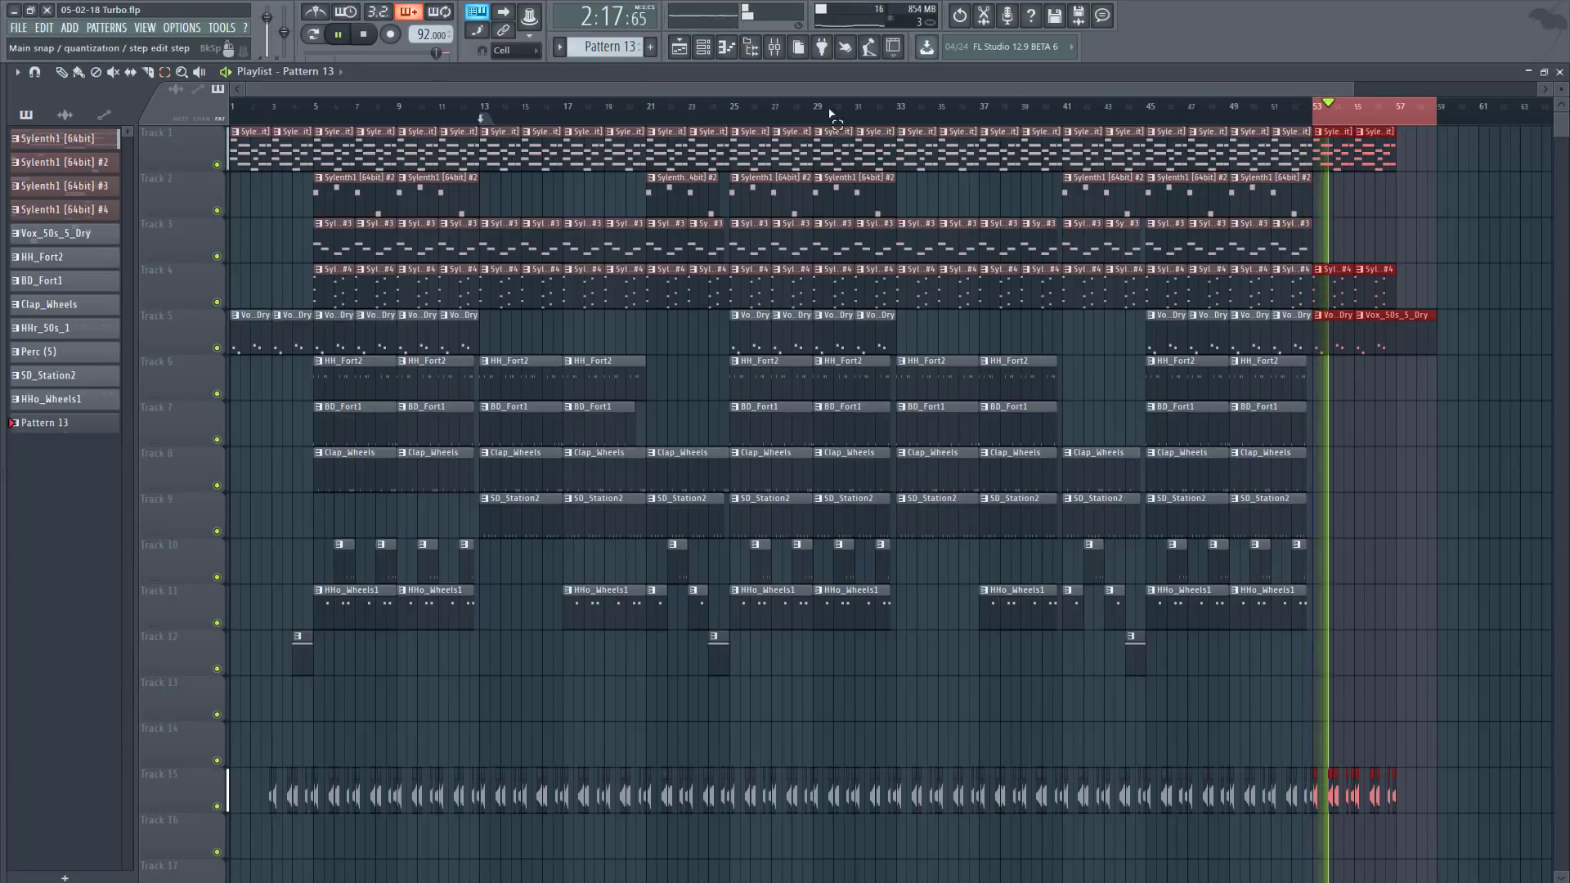
- Clear the outro selection, add a Pattern 13 clip on Track 12 just before bar 57 and stop playback
left_click(1354, 168)
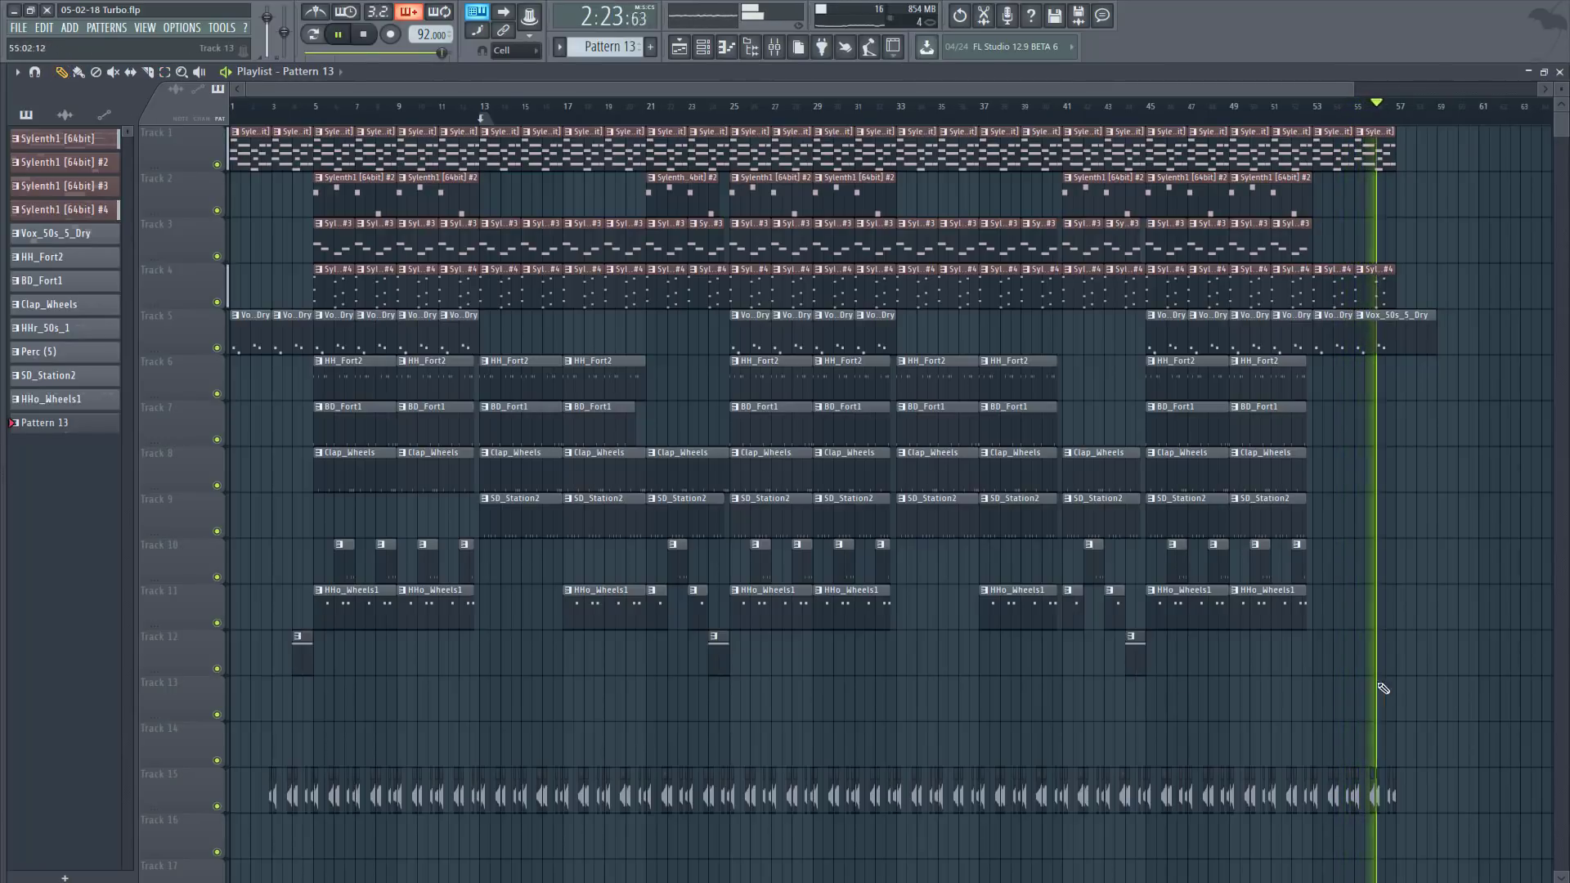
left_click(1389, 638)
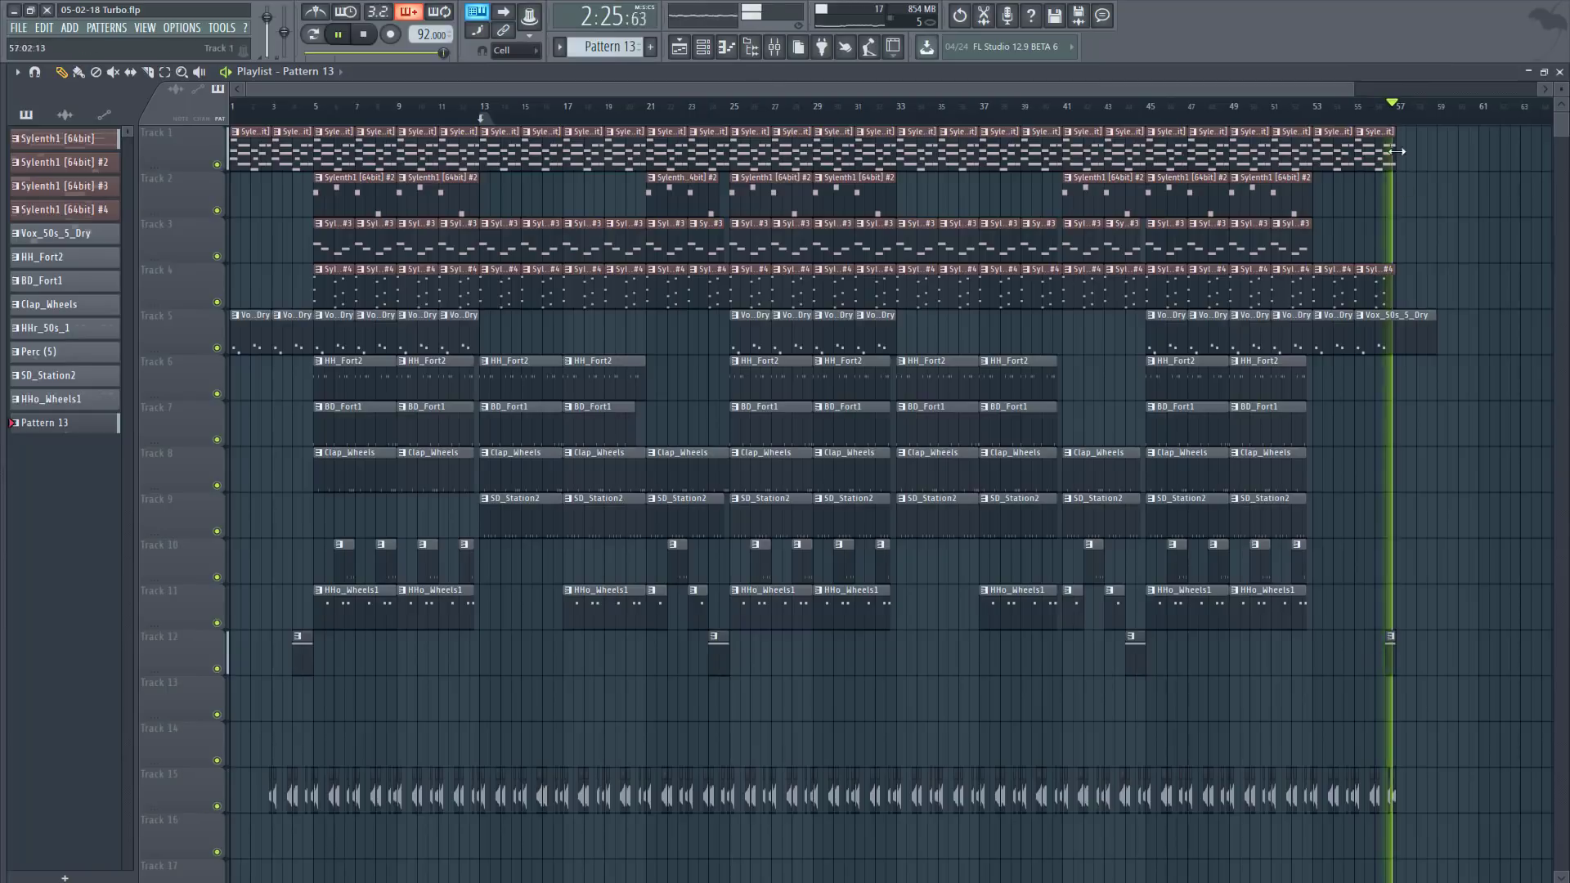
left_click(365, 39)
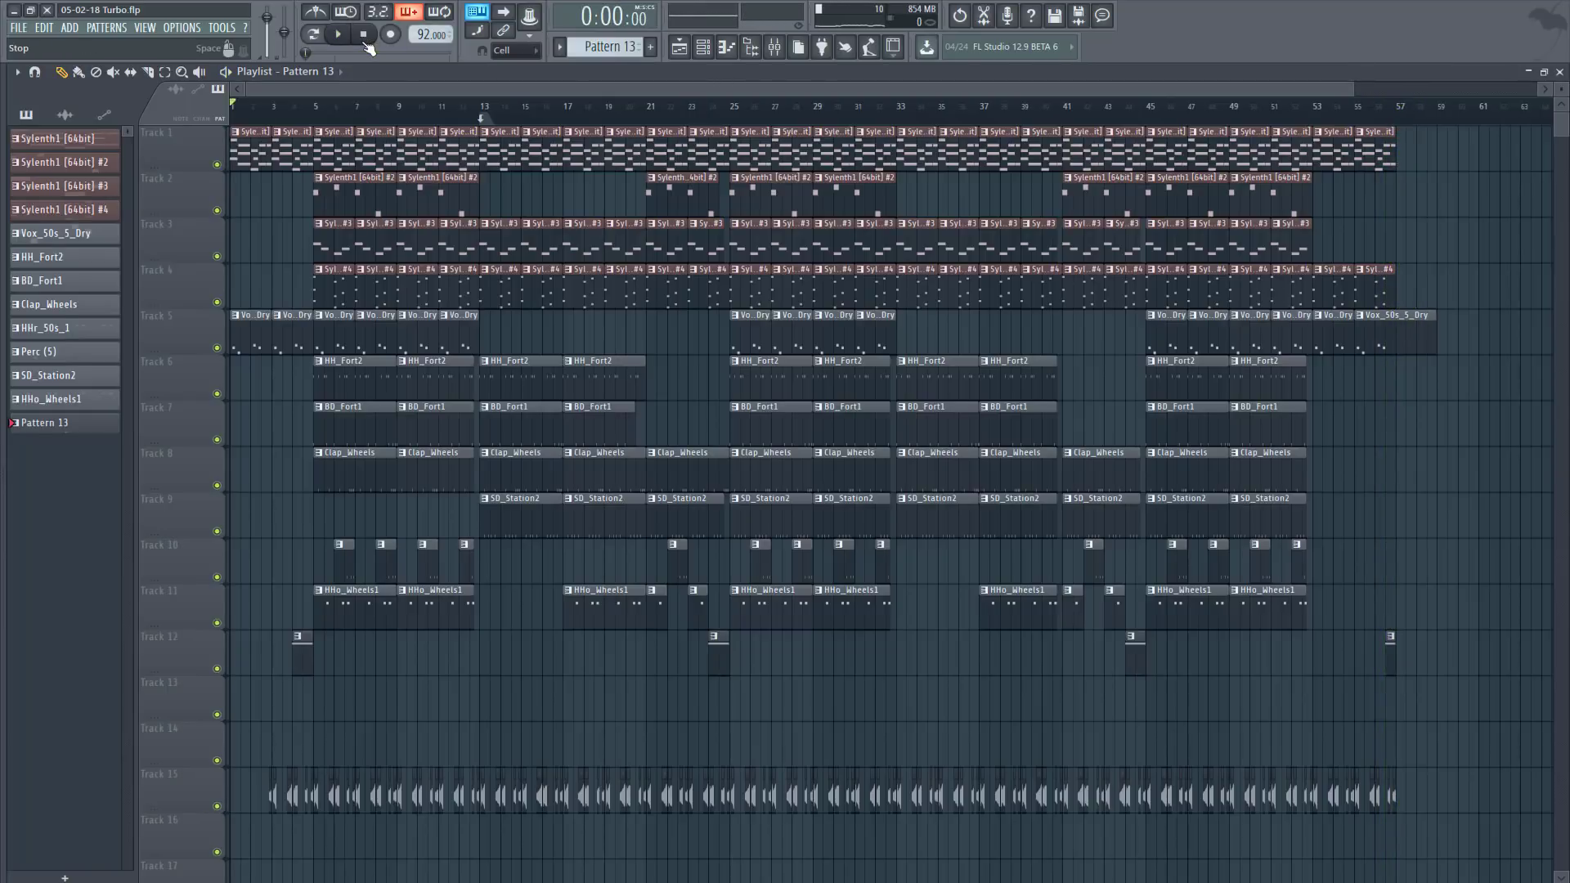